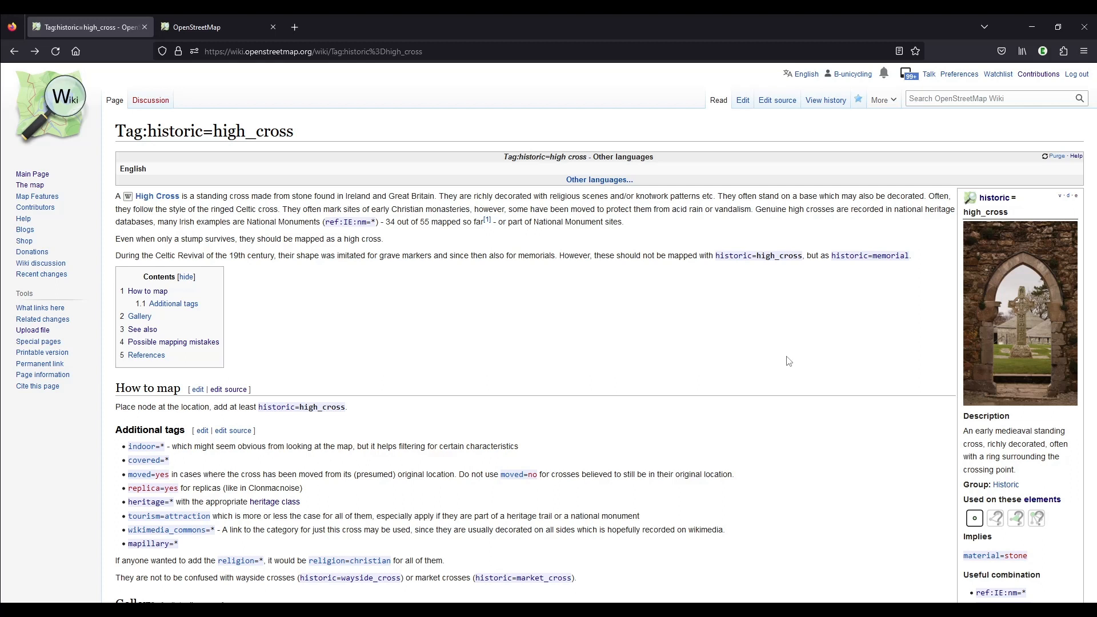
Read the historic=high_cross wiki page, covering its definition, the historic=memorial exception, the additional tags and the gallery
{"action": "left_click_drag", "start_coordinate": [913, 257], "coordinate": [833, 261]}
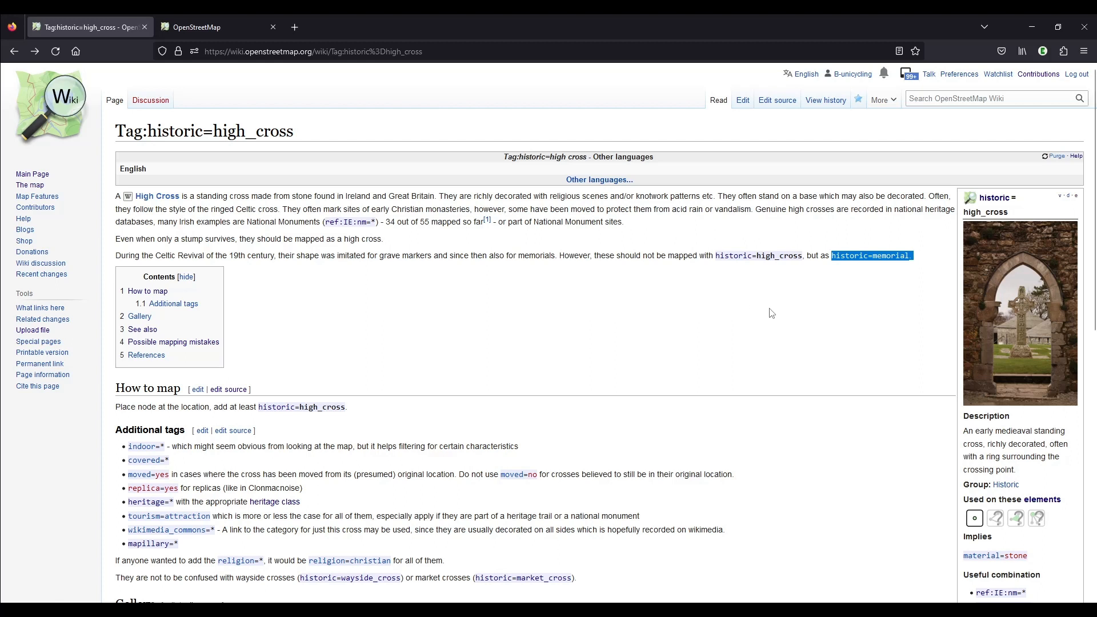
{"action": "scroll", "coordinate": [771, 313], "scroll_direction": "down", "scroll_amount": 4}
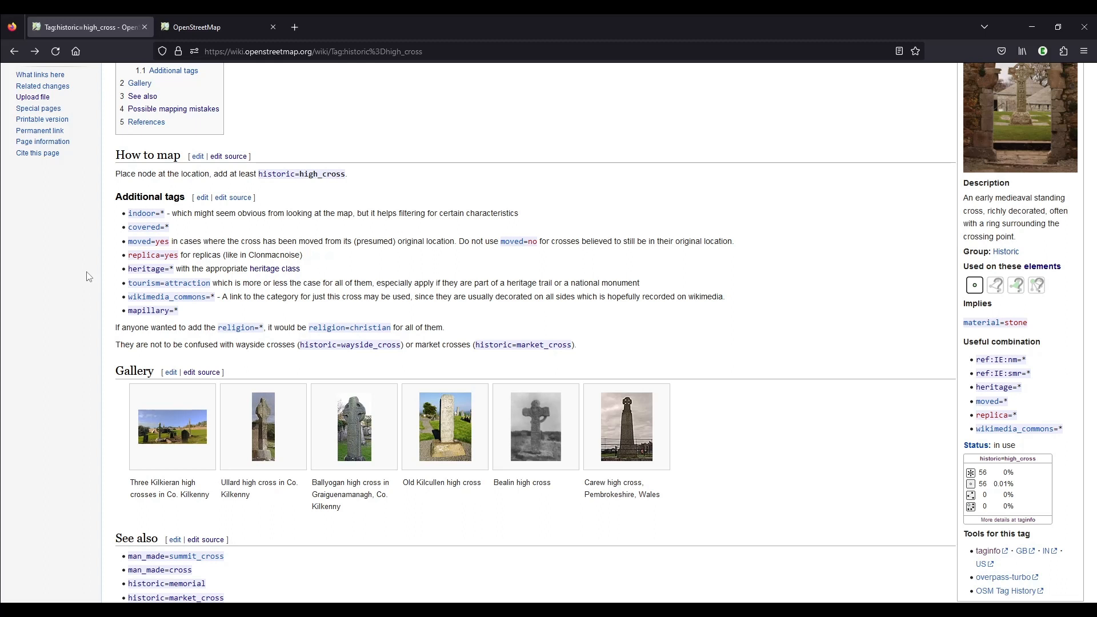
{"action": "scroll", "coordinate": [436, 239], "scroll_direction": "up", "scroll_amount": 3}
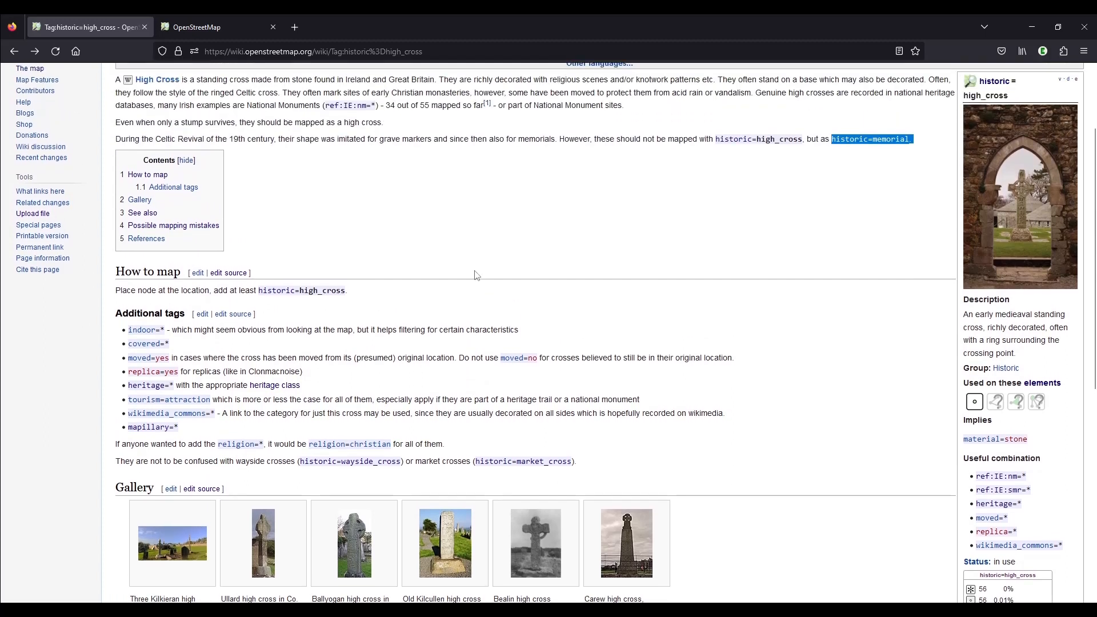
{"action": "scroll", "coordinate": [435, 239], "scroll_direction": "up", "scroll_amount": 1}
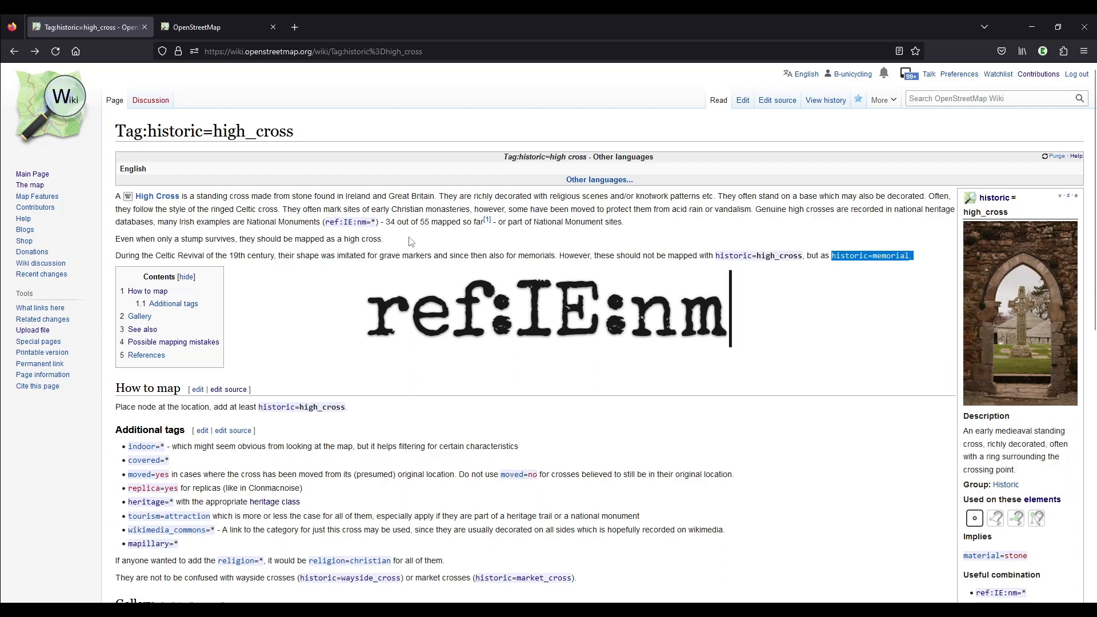
{"action": "scroll", "coordinate": [411, 274], "scroll_direction": "down", "scroll_amount": 1}
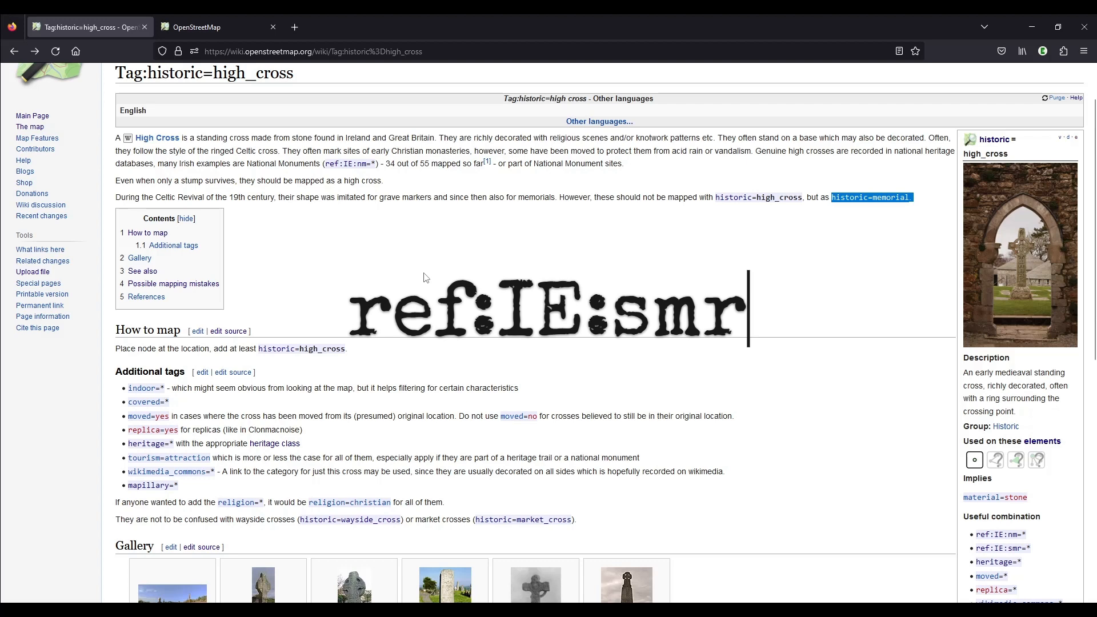
{"action": "scroll", "coordinate": [427, 278], "scroll_direction": "down", "scroll_amount": 2}
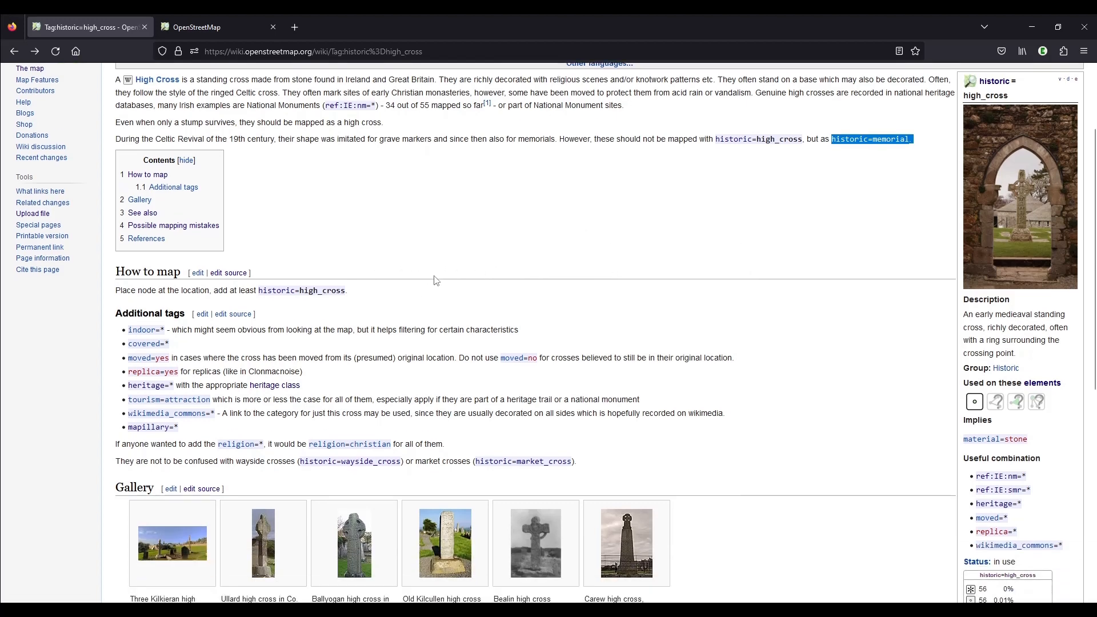
Switch to the OpenStreetMap map and display map notes around Duiske Abbey Graveyard in Graiguenamanagh
{"action": "left_click", "coordinate": [231, 27]}
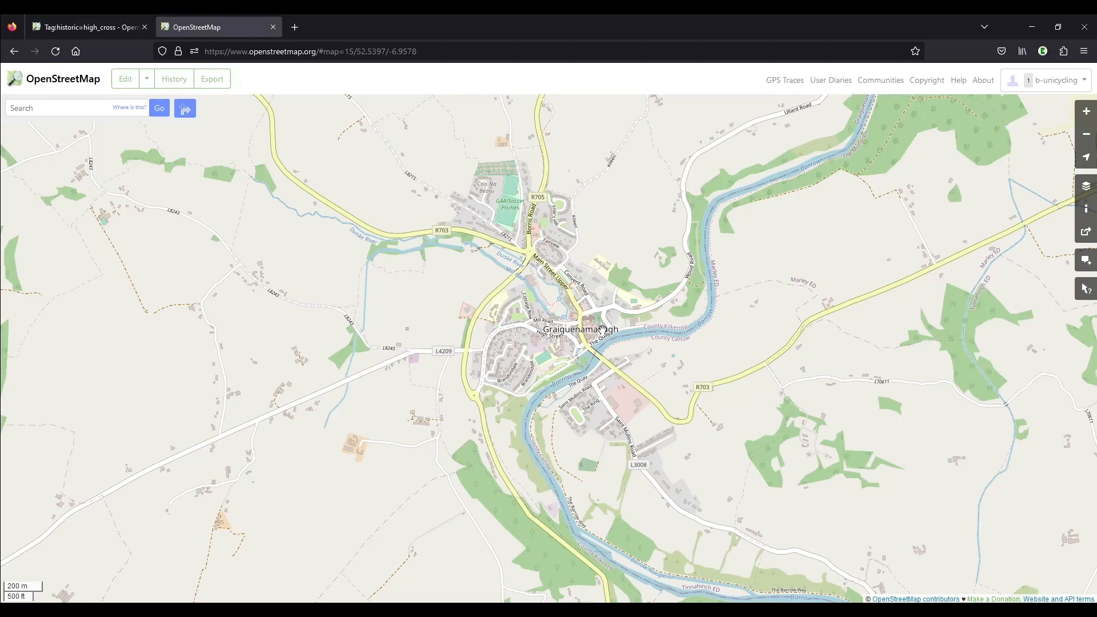
{"action": "scroll", "coordinate": [602, 329], "scroll_direction": "up", "scroll_amount": 3}
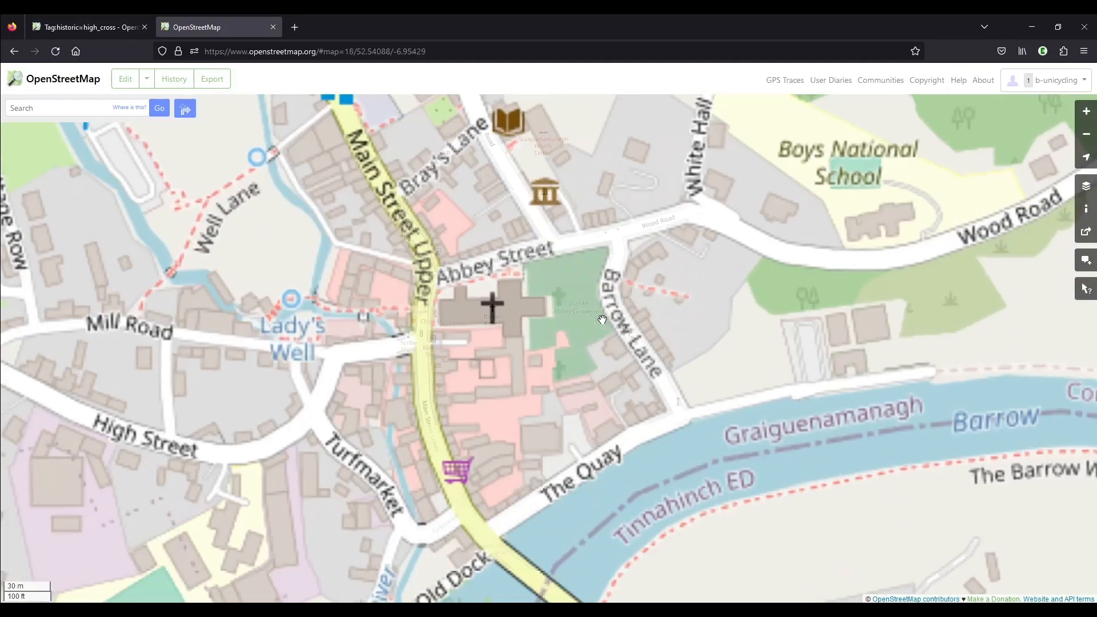
{"action": "scroll", "coordinate": [580, 317], "scroll_direction": "up", "scroll_amount": 1}
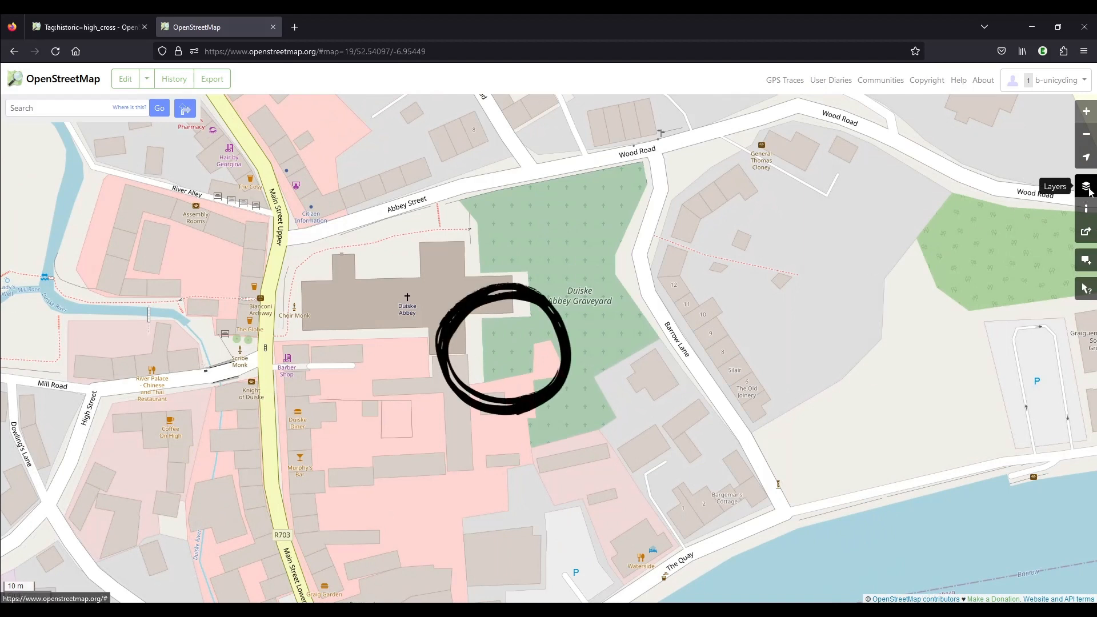
{"action": "left_click", "coordinate": [1089, 193]}
{"action": "left_click", "coordinate": [969, 395]}
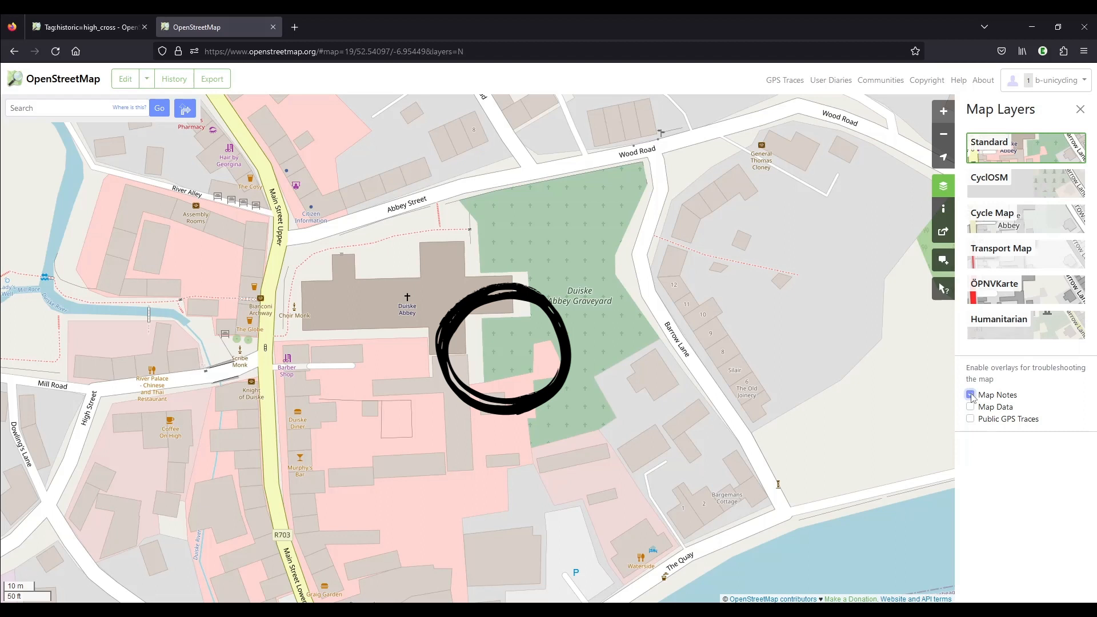
{"action": "left_click", "coordinate": [1079, 109]}
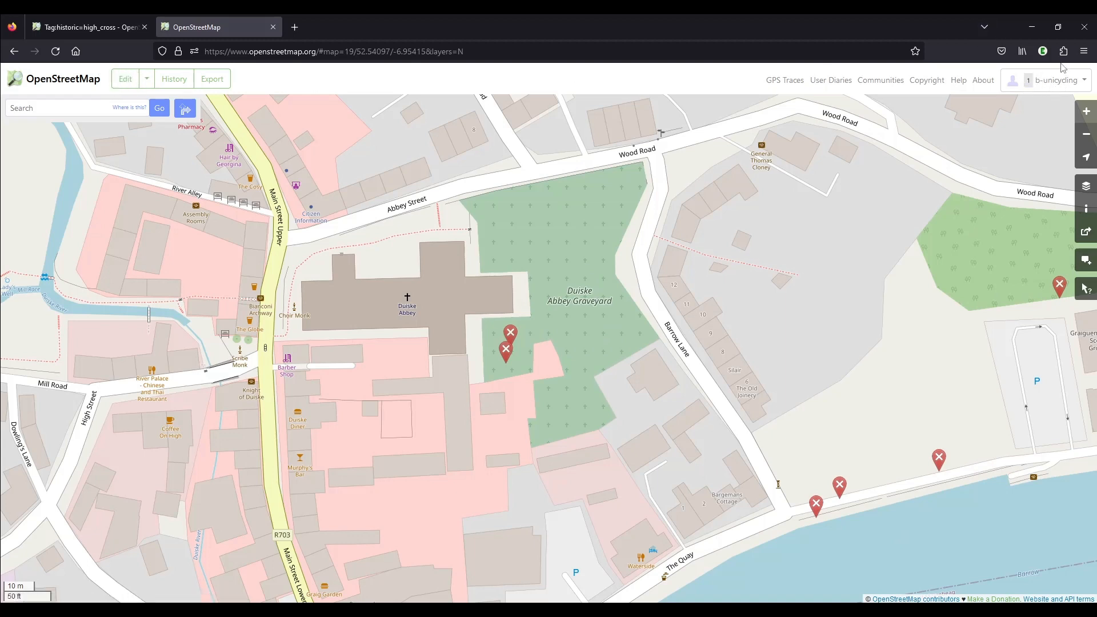
Open the map editor at Duiske Abbey Graveyard and turn on the OpenStreetMap notes data layer
{"action": "left_click", "coordinate": [126, 80]}
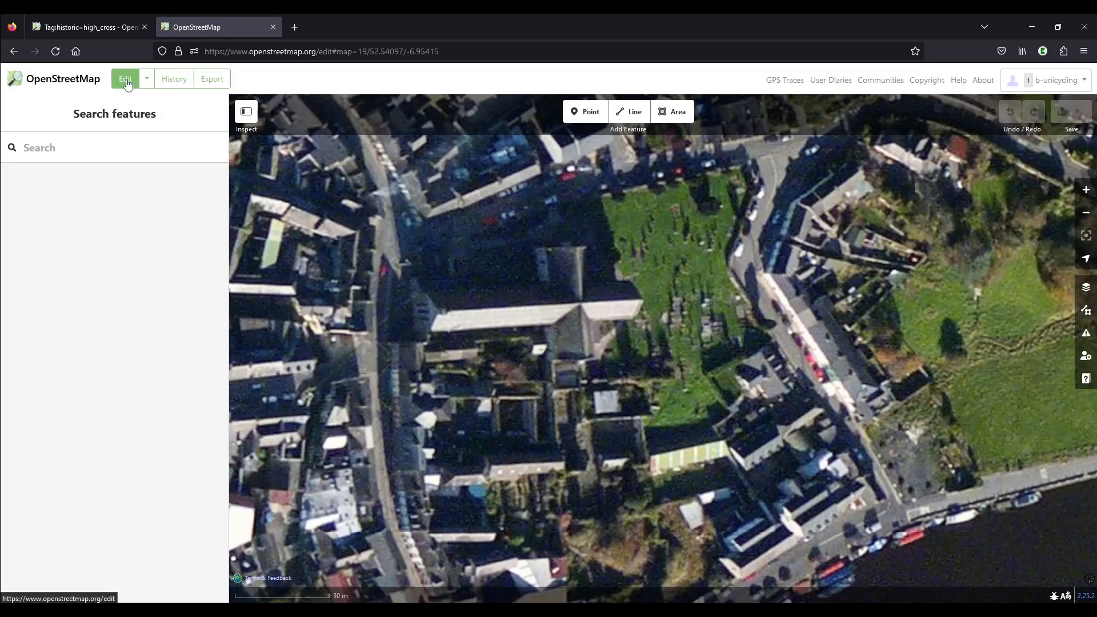
{"action": "left_click", "coordinate": [626, 377]}
{"action": "scroll", "coordinate": [626, 377], "scroll_direction": "up", "scroll_amount": 5}
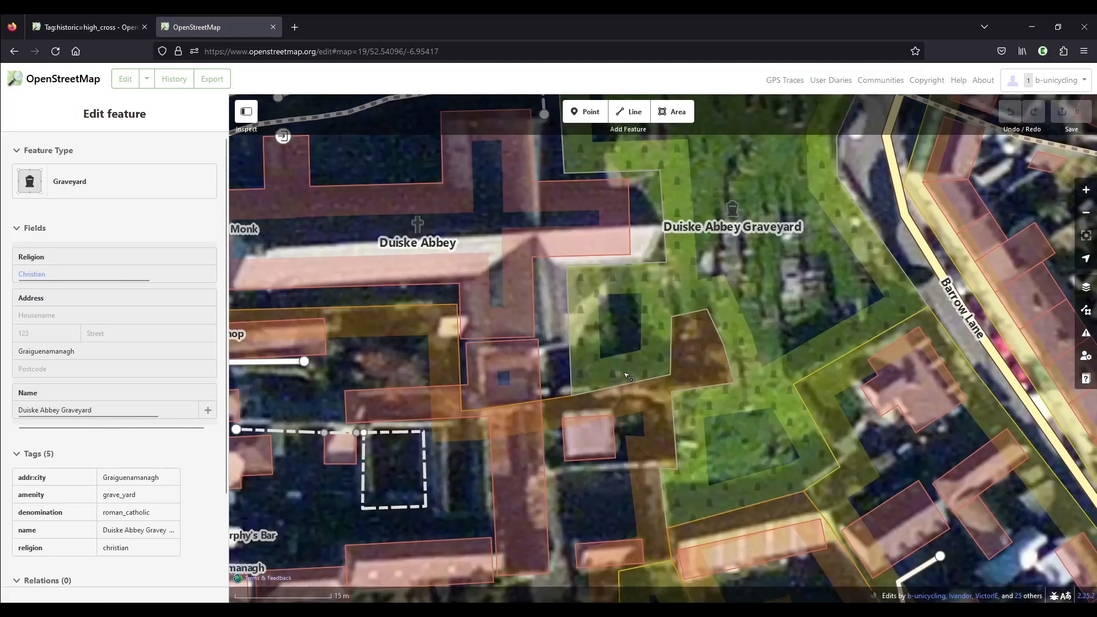
{"action": "key", "text": "Escape"}
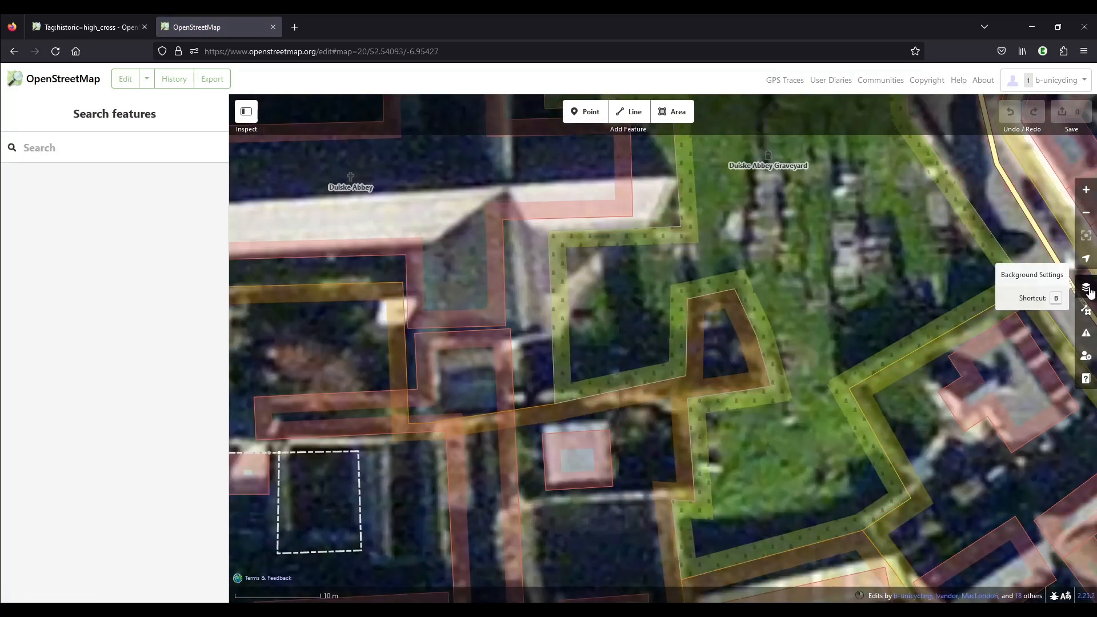
{"action": "left_click", "coordinate": [1087, 312]}
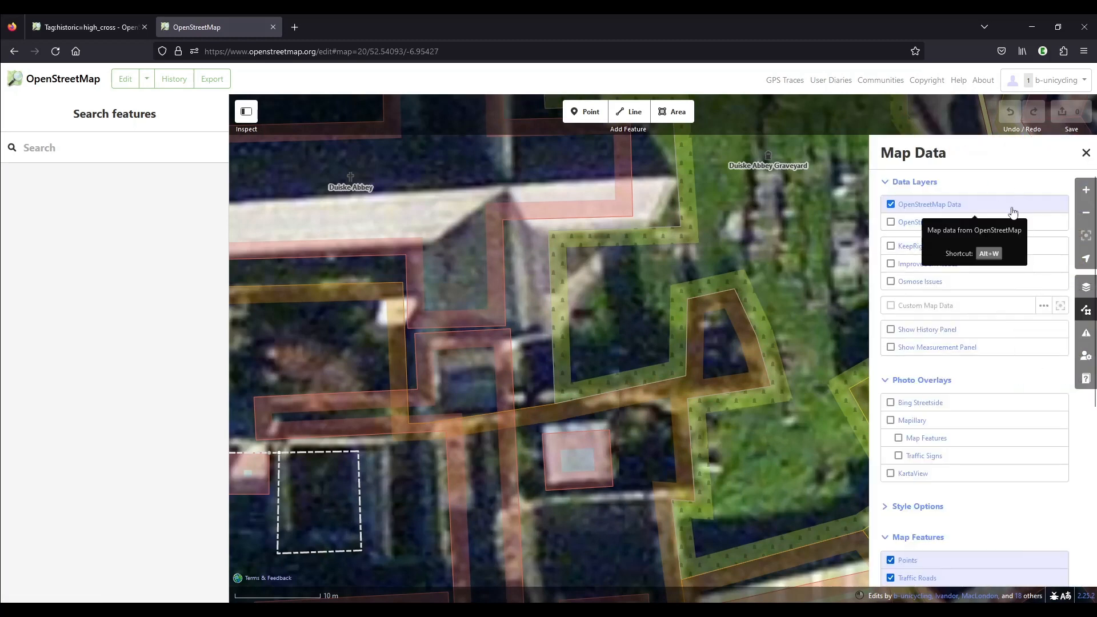
{"action": "left_click", "coordinate": [914, 226]}
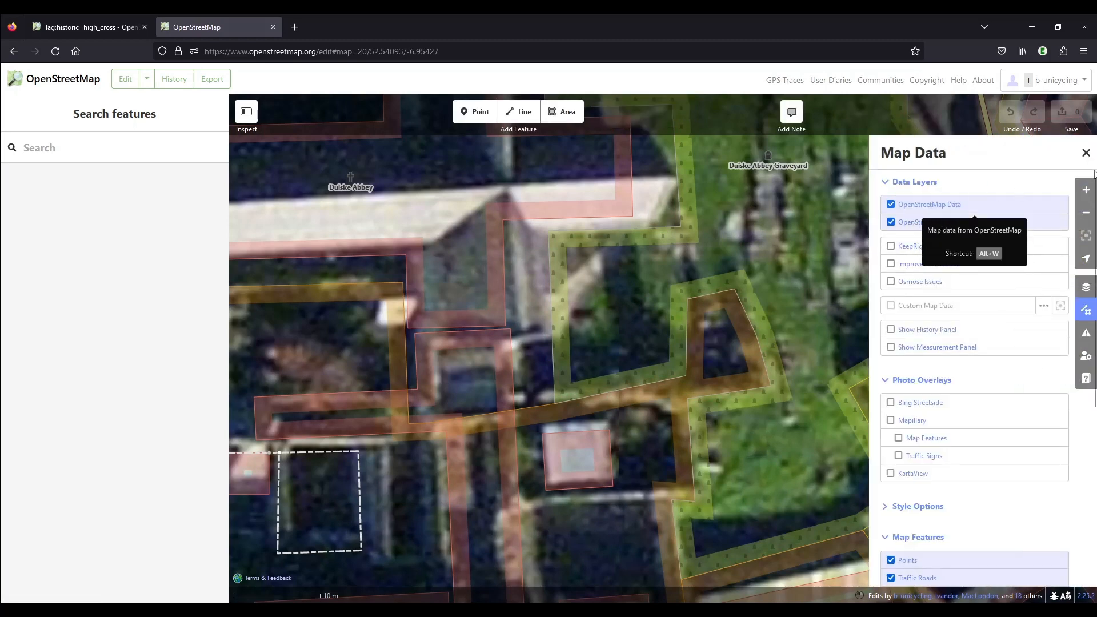
{"action": "left_click", "coordinate": [1085, 152]}
Read the comments of the southern of the two notes beside Duiske Abbey
{"action": "left_click", "coordinate": [696, 324]}
{"action": "left_click", "coordinate": [645, 364]}
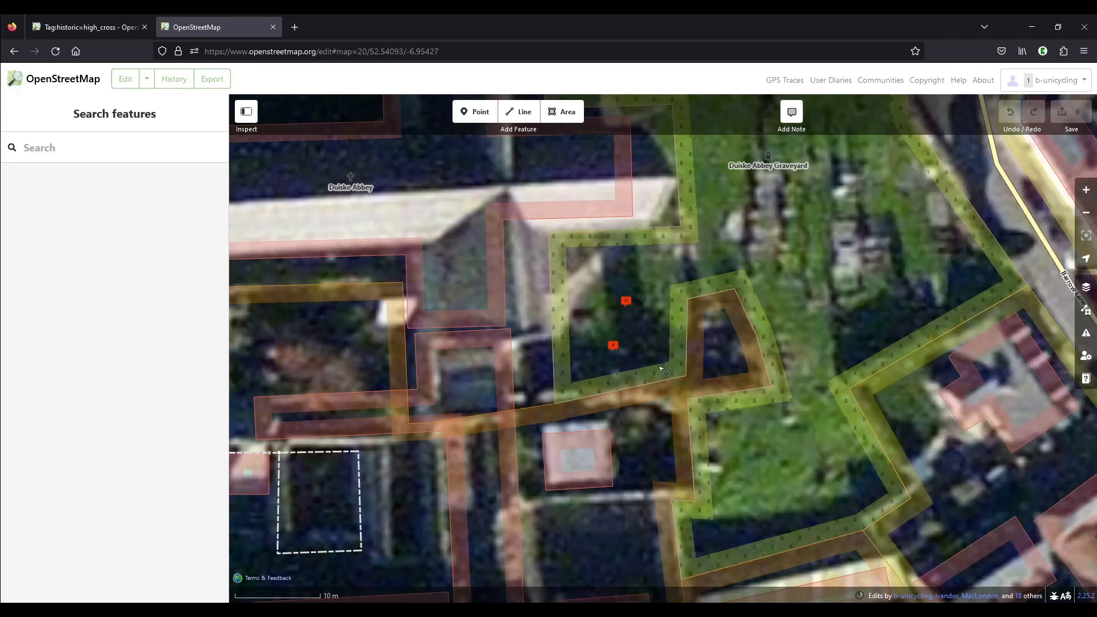
{"action": "left_click", "coordinate": [612, 345]}
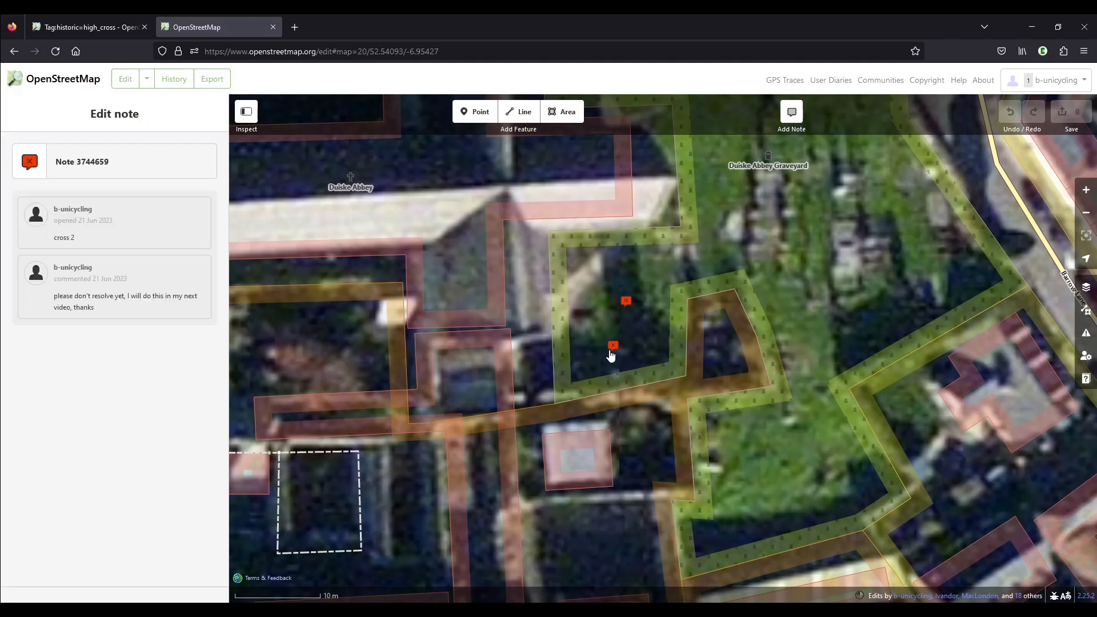
{"action": "left_click", "coordinate": [620, 327]}
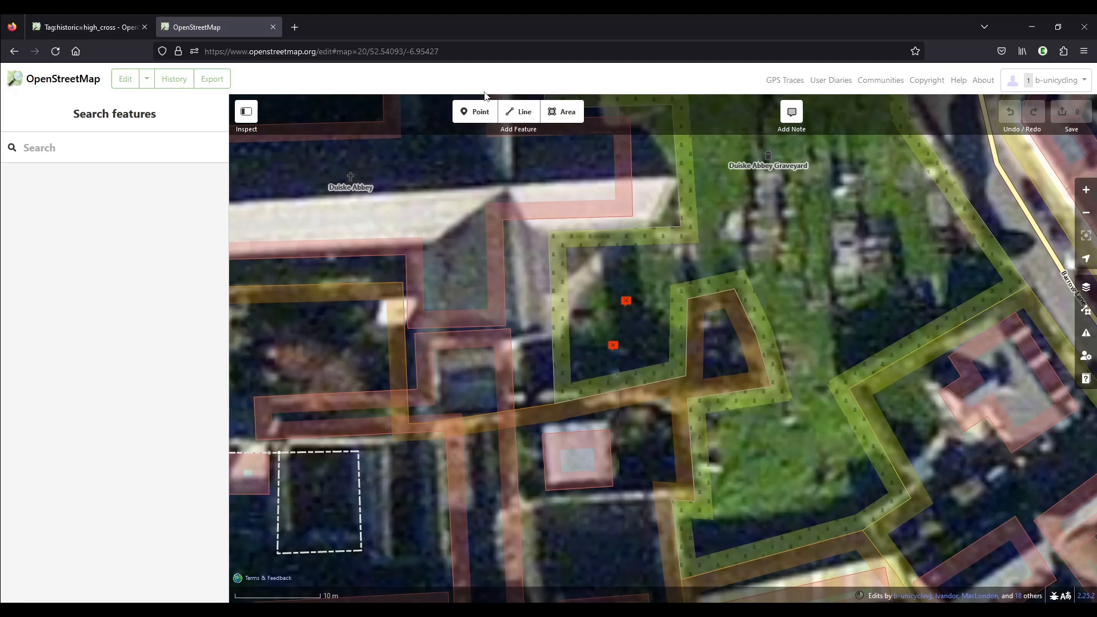
Add a point just south of the southern note in the graveyard and give it the generic Point feature type
{"action": "left_click", "coordinate": [477, 112]}
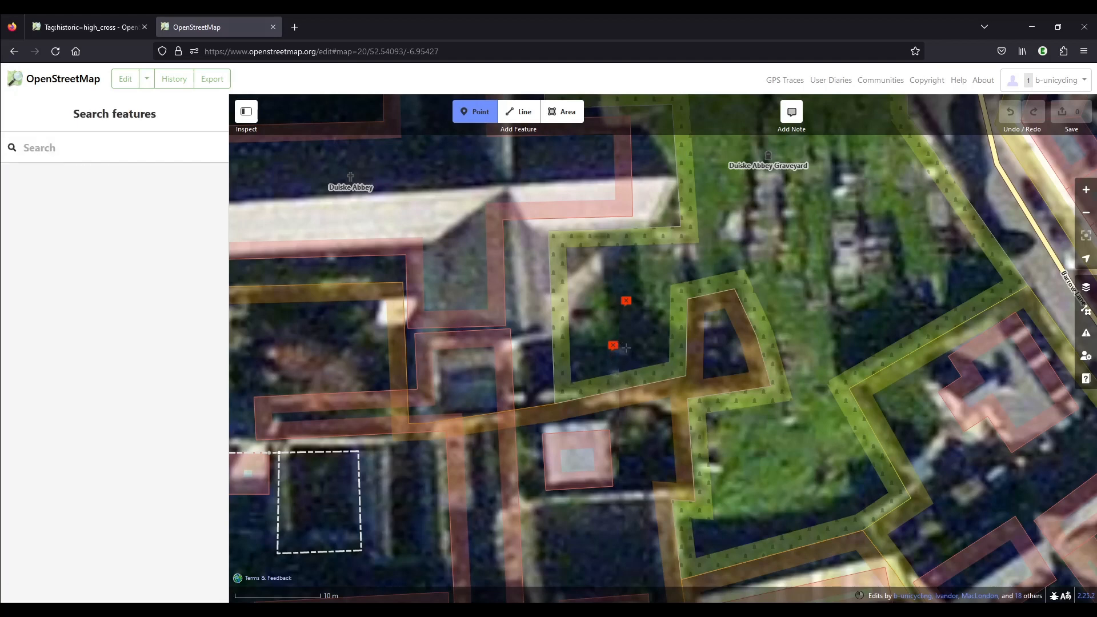
{"action": "scroll", "coordinate": [616, 379], "scroll_direction": "up", "scroll_amount": 2}
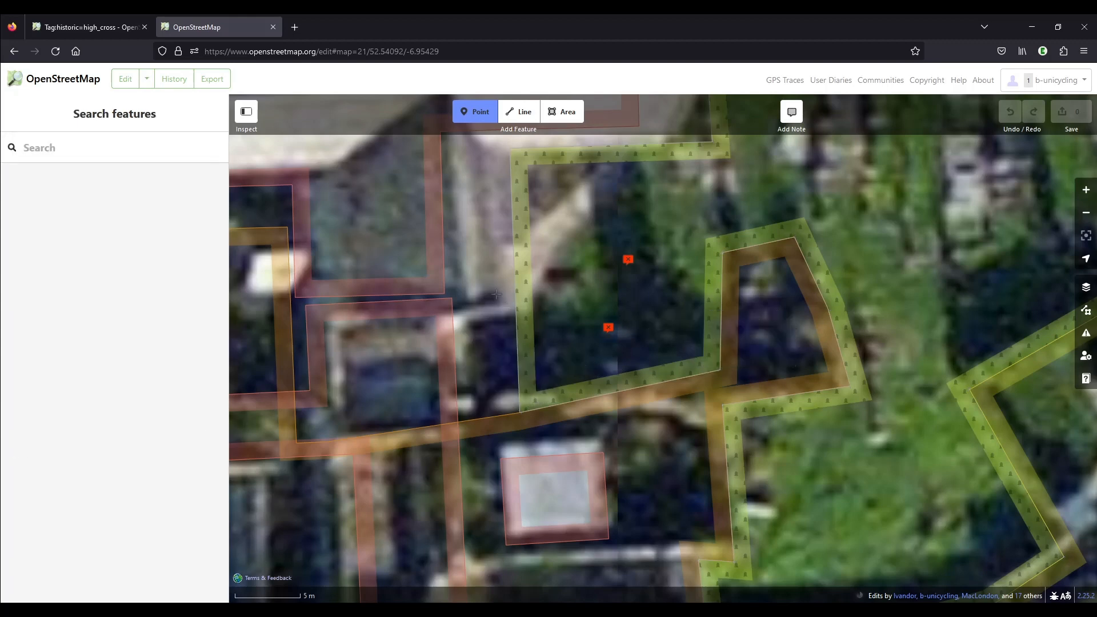
{"action": "scroll", "coordinate": [552, 318], "scroll_direction": "down", "scroll_amount": 3}
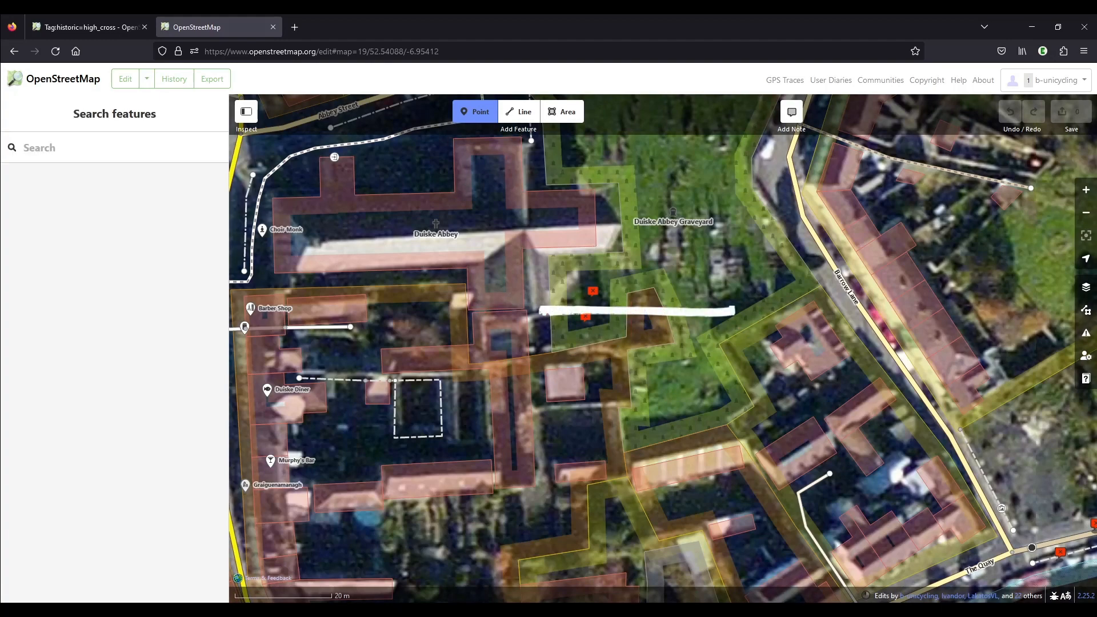
{"action": "scroll", "coordinate": [591, 318], "scroll_direction": "up", "scroll_amount": 3}
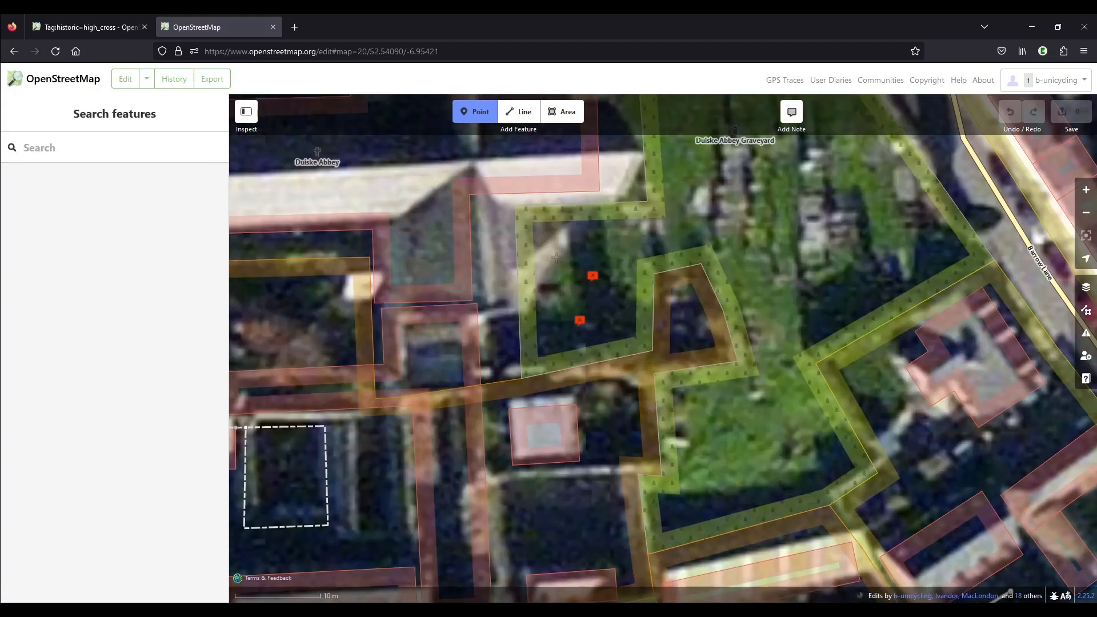
{"action": "left_click", "coordinate": [582, 346]}
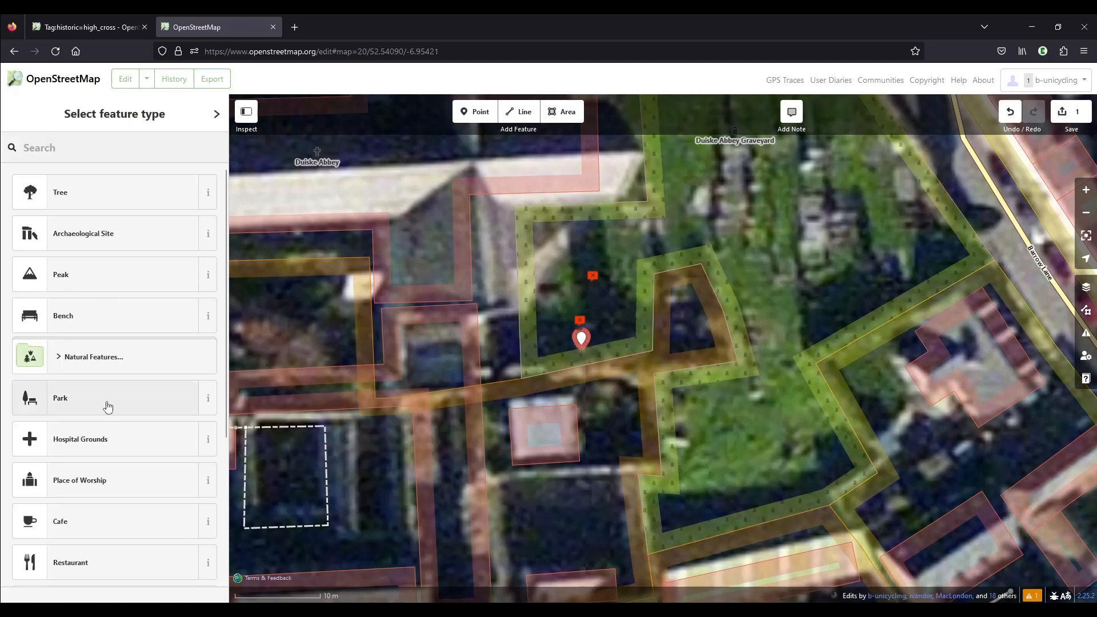
{"action": "scroll", "coordinate": [108, 406], "scroll_direction": "down", "scroll_amount": 4}
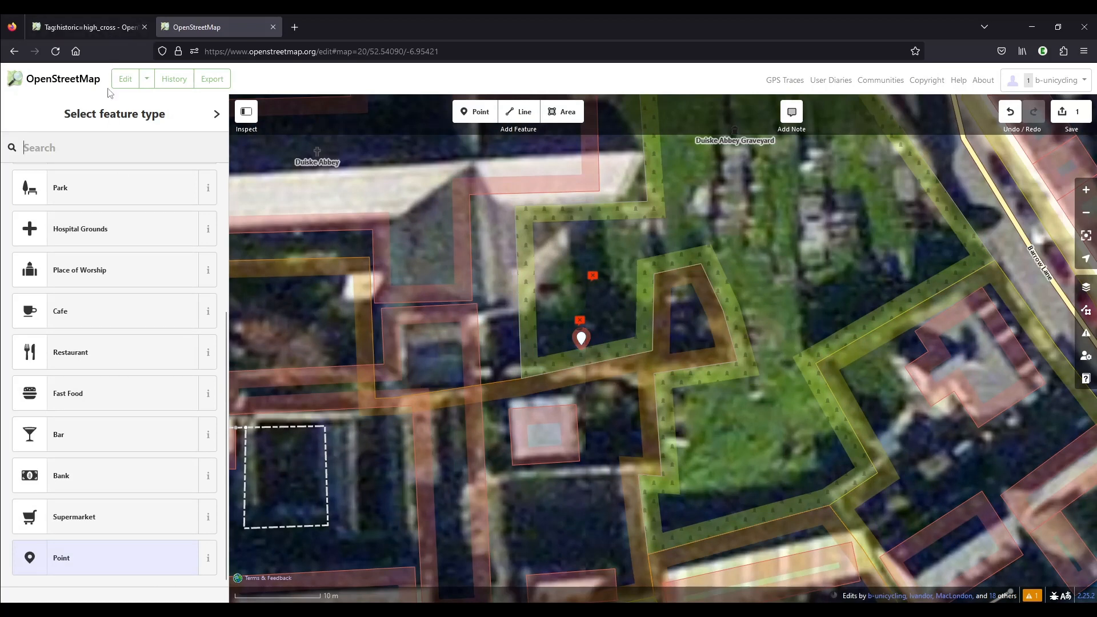
{"action": "left_click", "coordinate": [95, 567]}
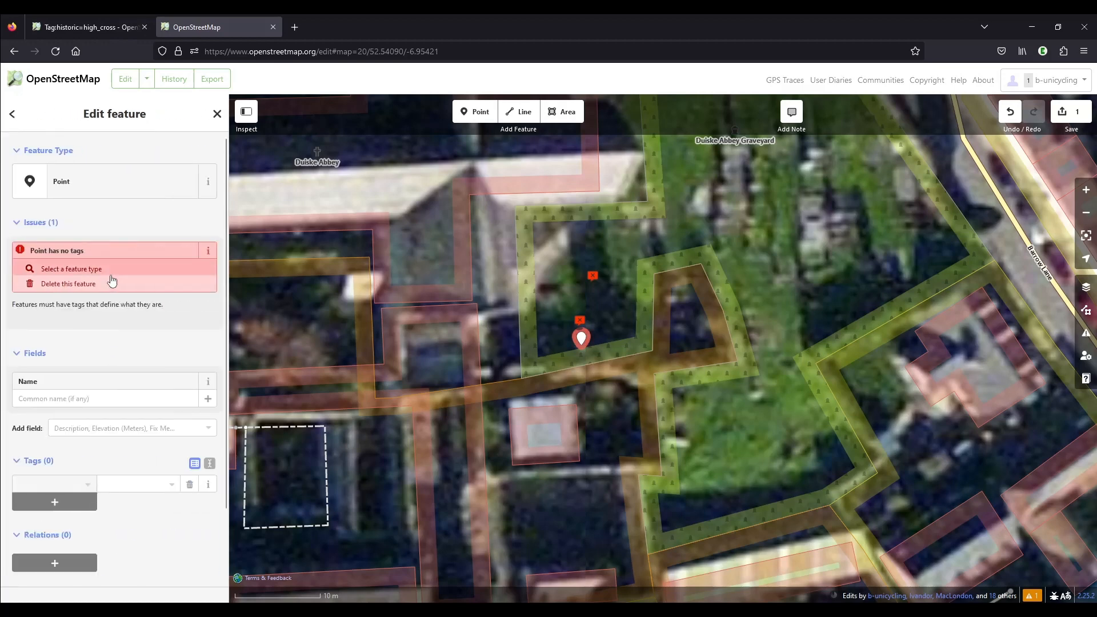
Tag the new point as historic=high_cross
{"action": "left_click", "coordinate": [63, 486]}
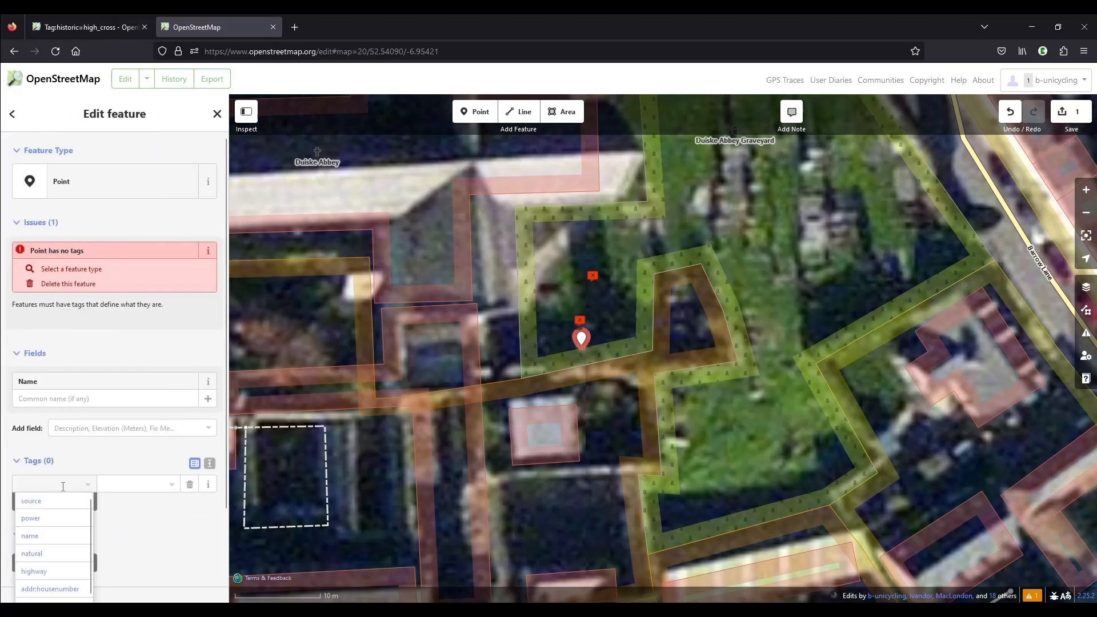
{"action": "type", "text": "histo"}
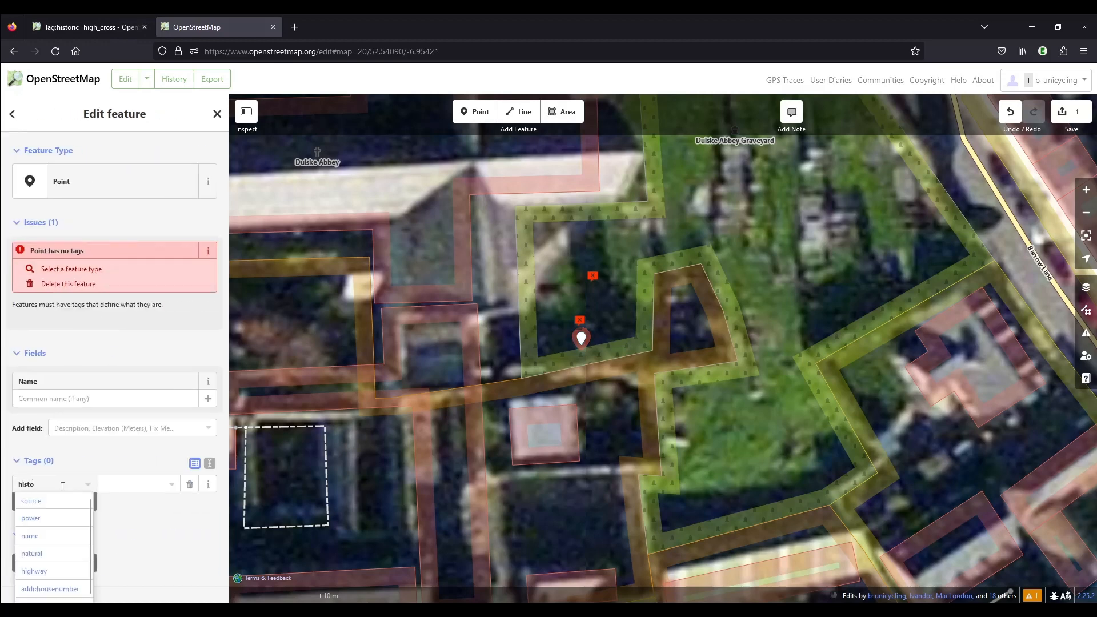
{"action": "type", "text": "ric"}
{"action": "key", "text": "Tab"}
{"action": "type", "text": "high"}
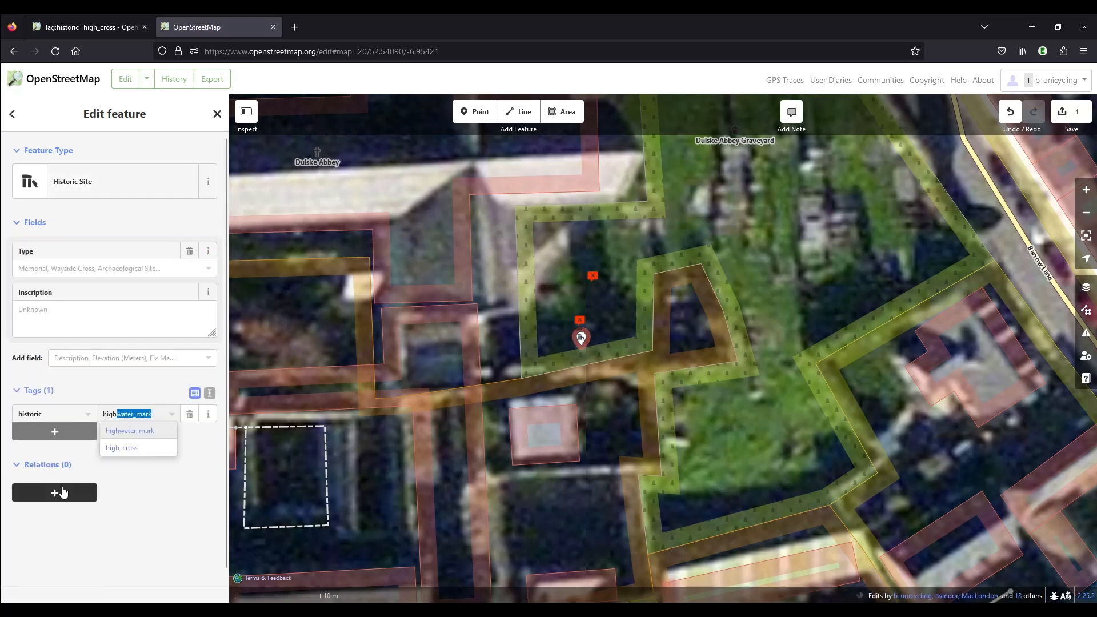
{"action": "left_click", "coordinate": [124, 449]}
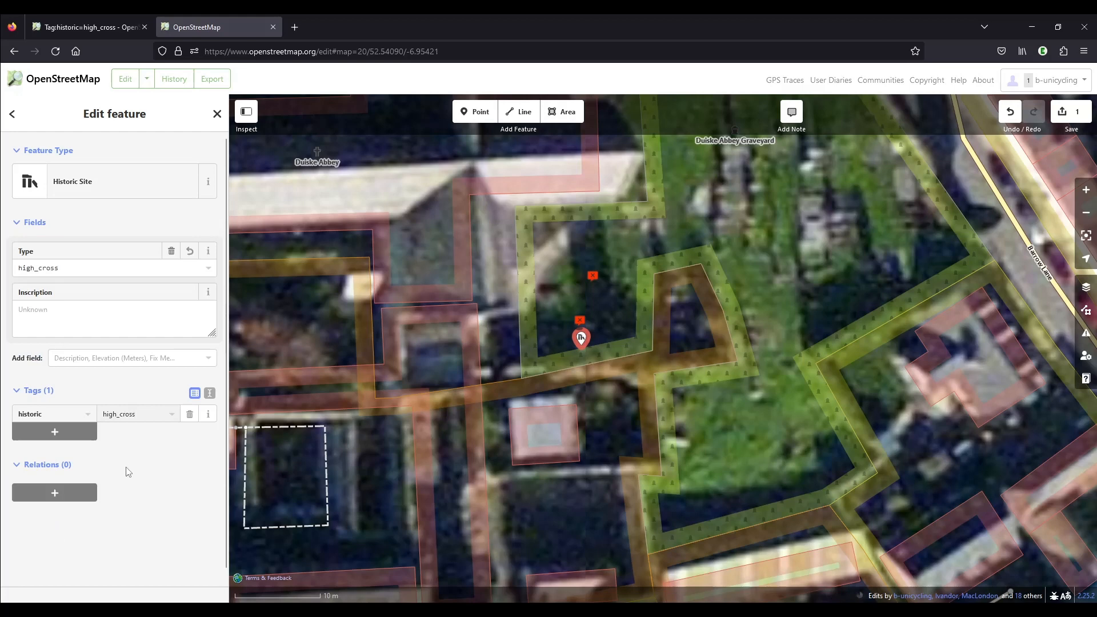
Consult the additional tags on the high cross wiki page and add the tag moved=yes to the point
{"action": "left_click", "coordinate": [86, 27]}
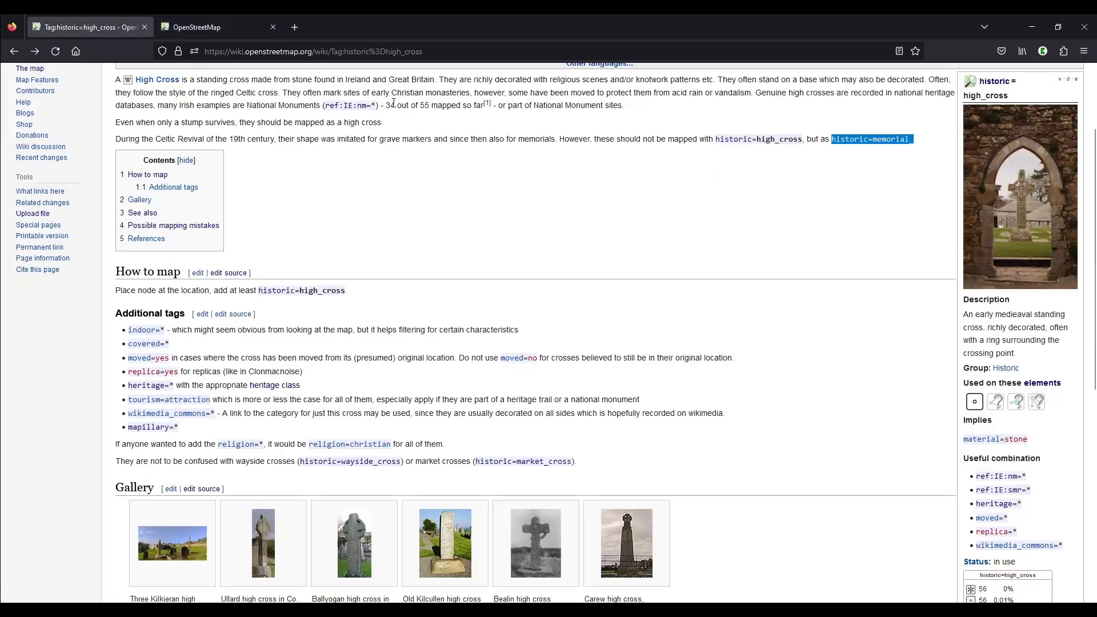
{"action": "left_click_drag", "start_coordinate": [387, 104], "coordinate": [395, 106]}
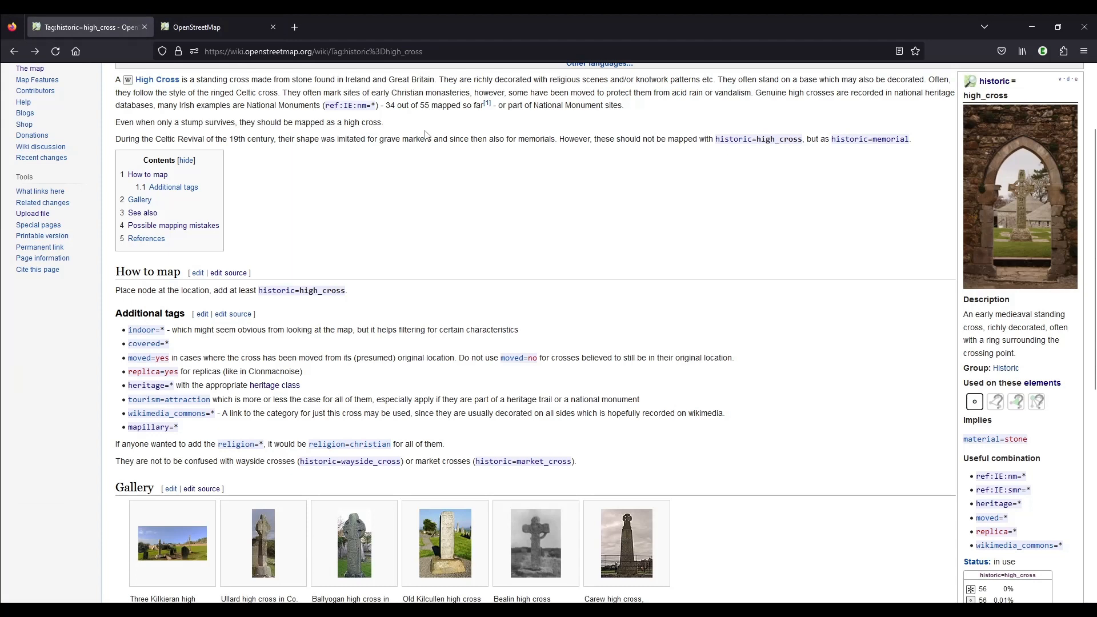
{"action": "left_click", "coordinate": [206, 26]}
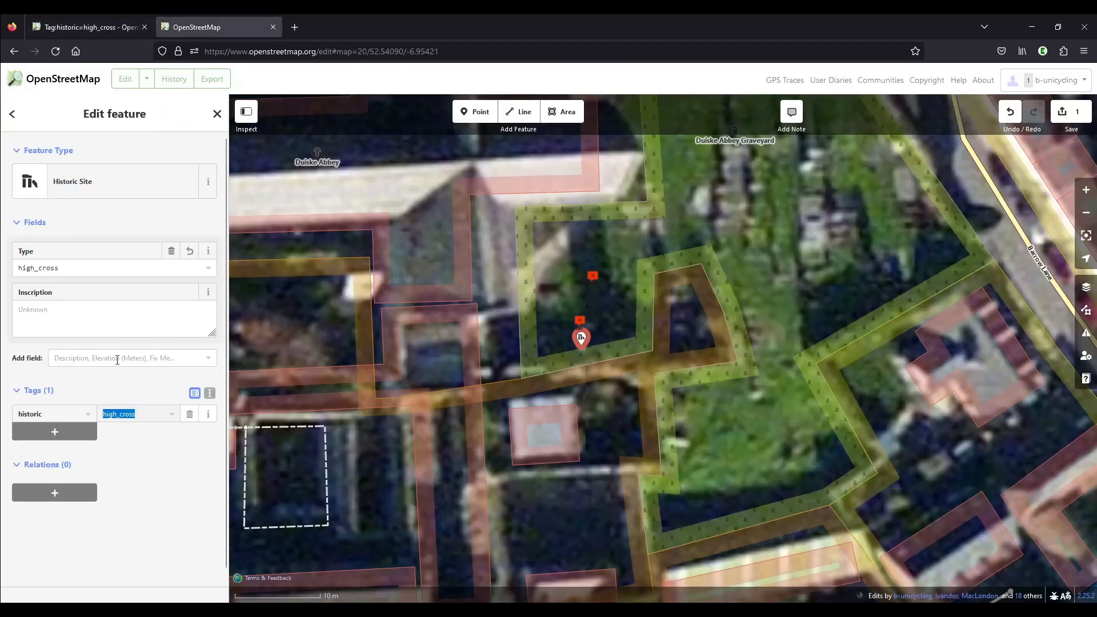
{"action": "left_click", "coordinate": [75, 433]}
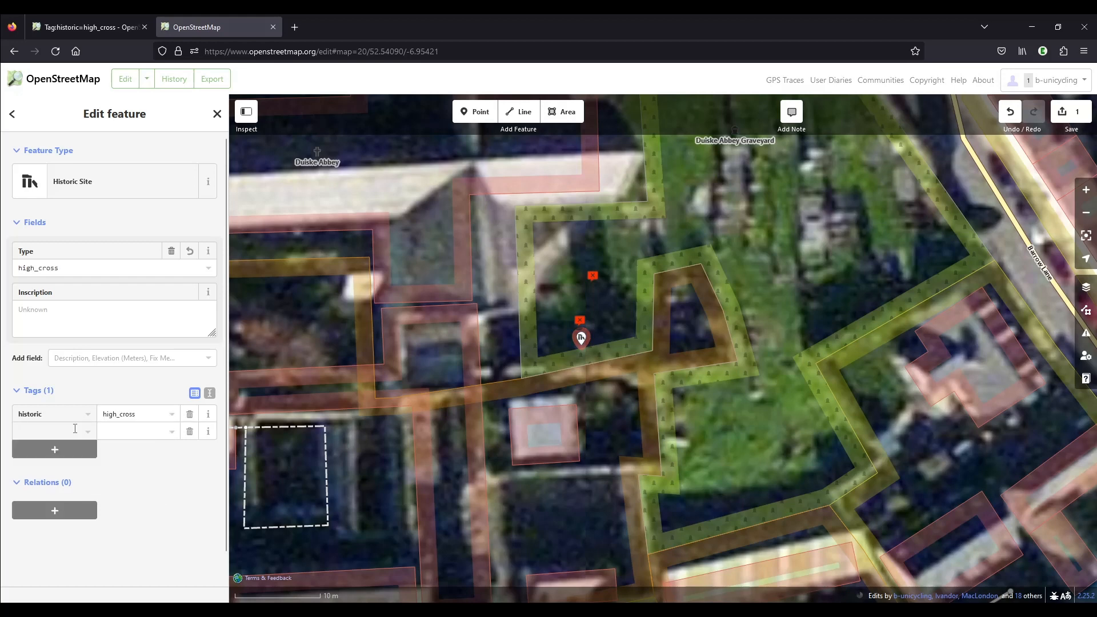
{"action": "type", "text": "moved"}
{"action": "key", "text": "Tab"}
{"action": "type", "text": "yes"}
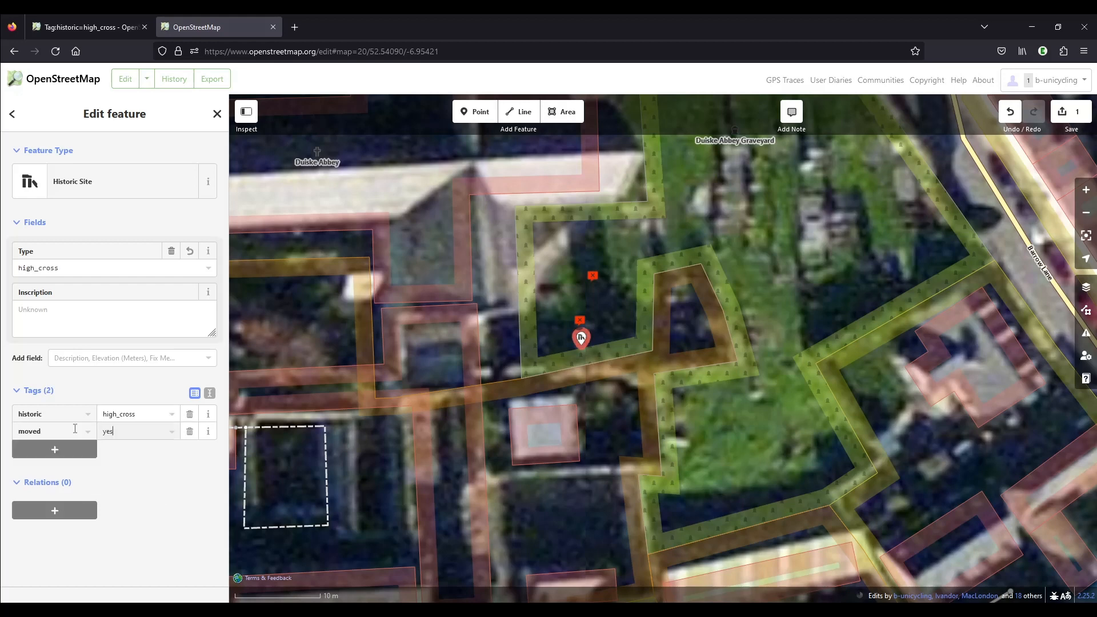
Check the additional tags on the high cross wiki page and add a tag with the key wikimedia_commons to the point
{"action": "key", "text": "Tab"}
{"action": "left_click", "coordinate": [94, 27]}
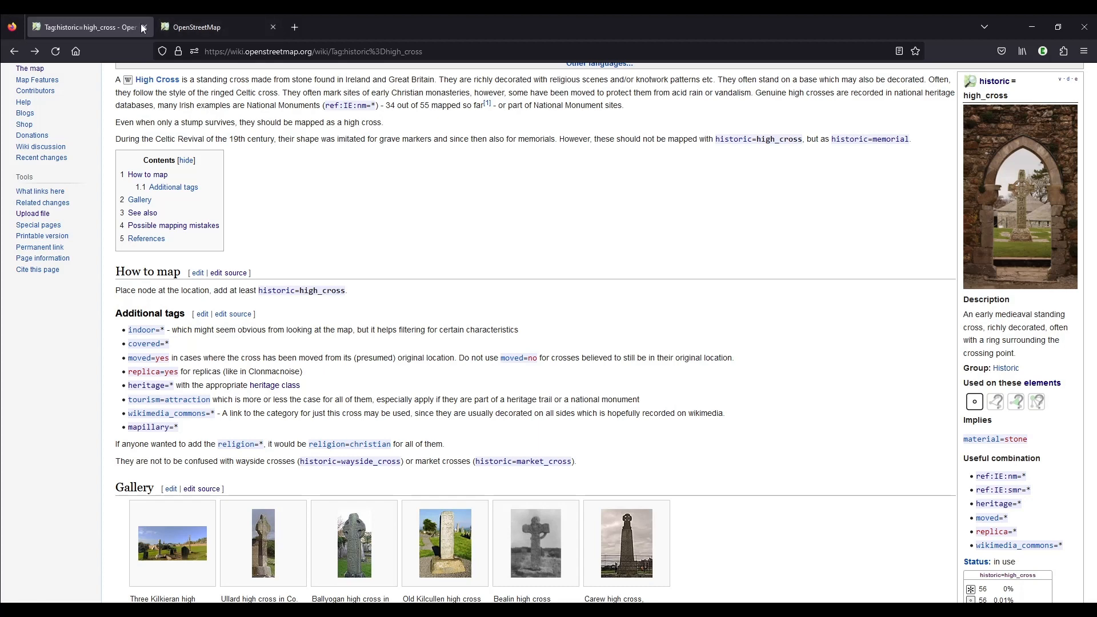
{"action": "left_click", "coordinate": [198, 25]}
{"action": "type", "text": "wikimedia_commons"}
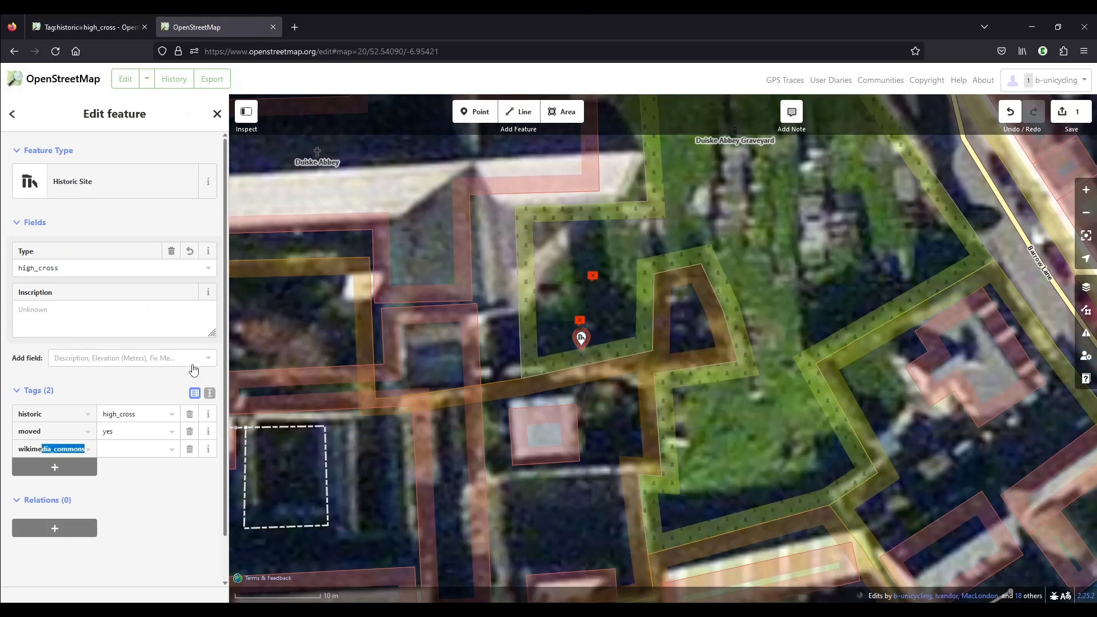
{"action": "key", "text": "Tab"}
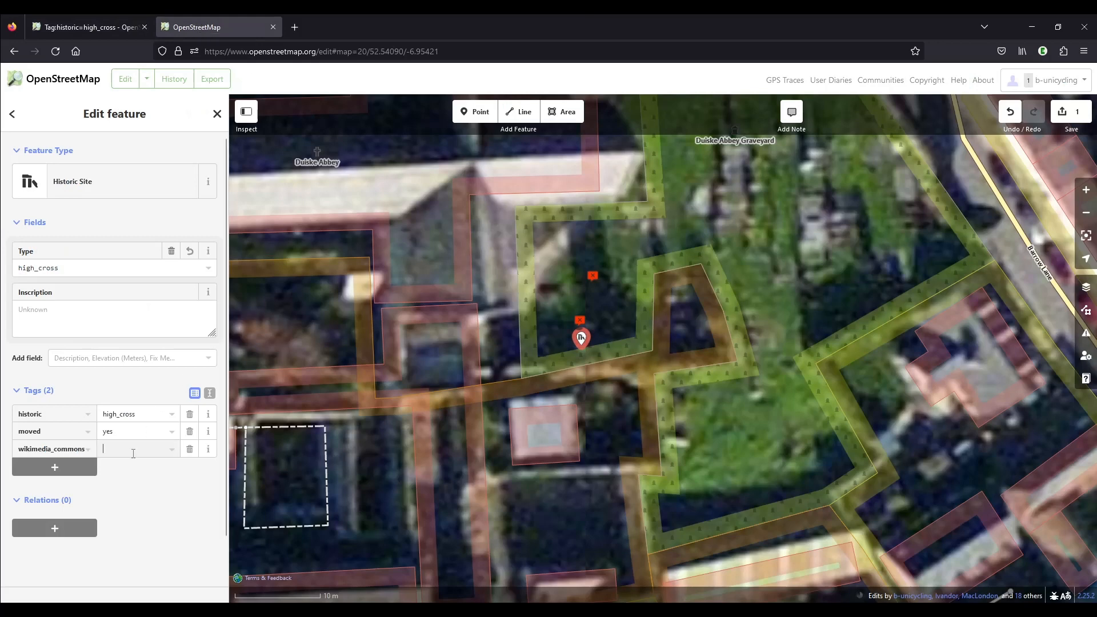
Open Wikimedia Commons in a new browser tab and log in by entering the account password
{"action": "left_click", "coordinate": [295, 27]}
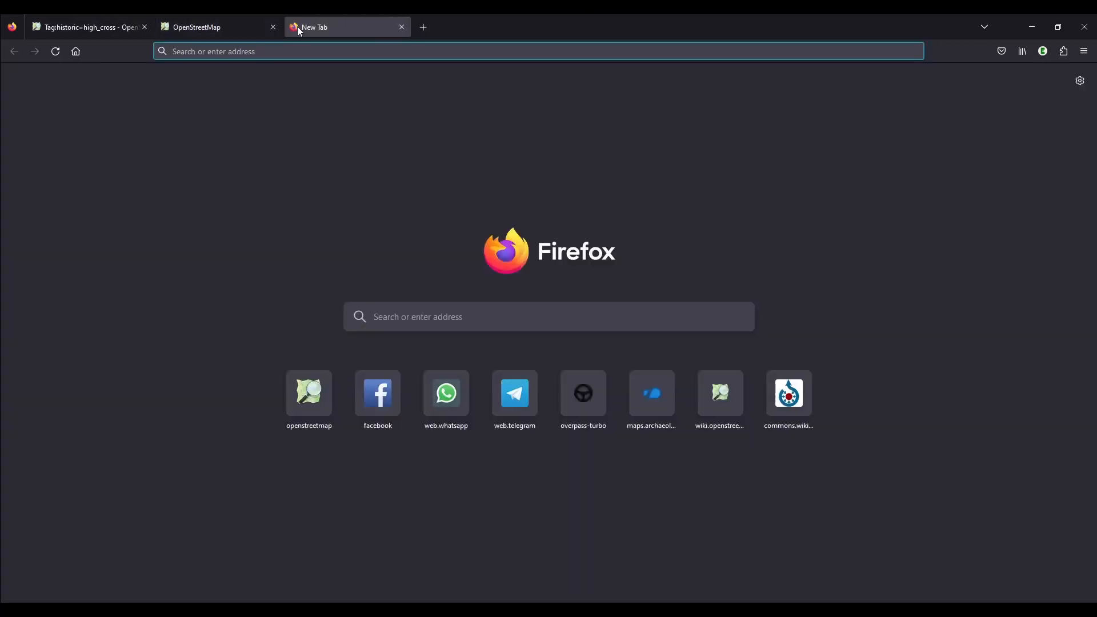
{"action": "type", "text": "commons.wikimedia.org/"}
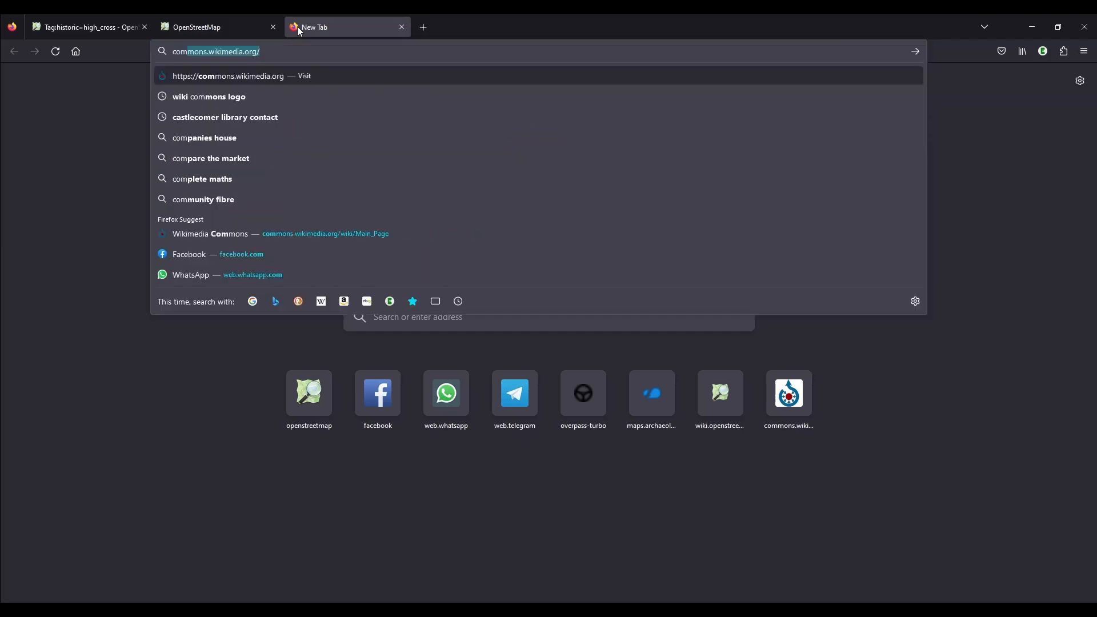
{"action": "key", "text": "Return"}
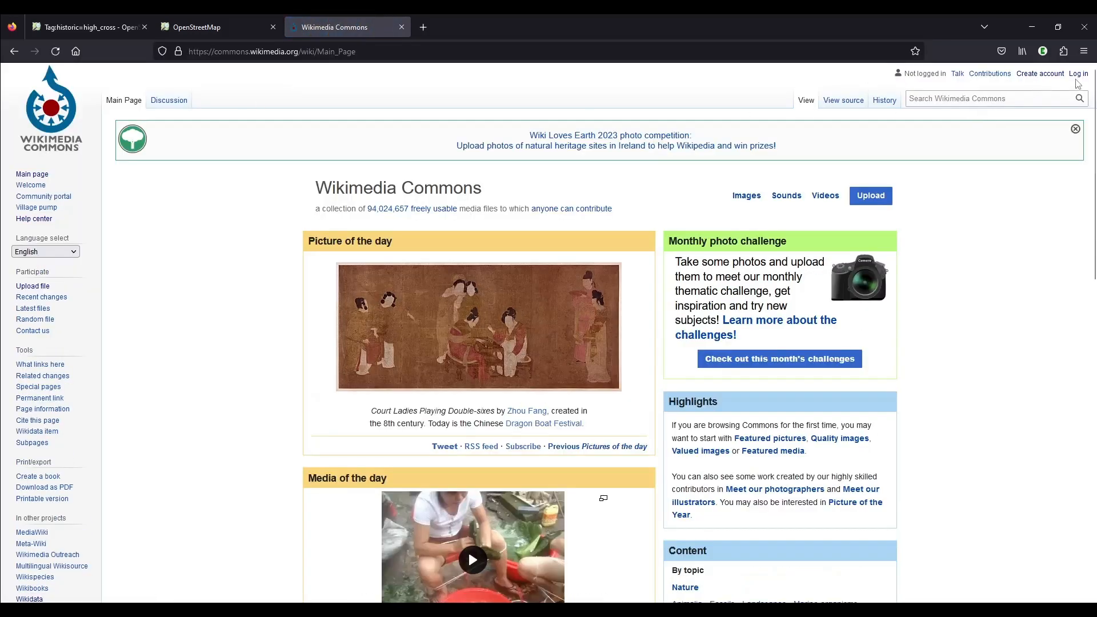
{"action": "left_click", "coordinate": [1079, 75]}
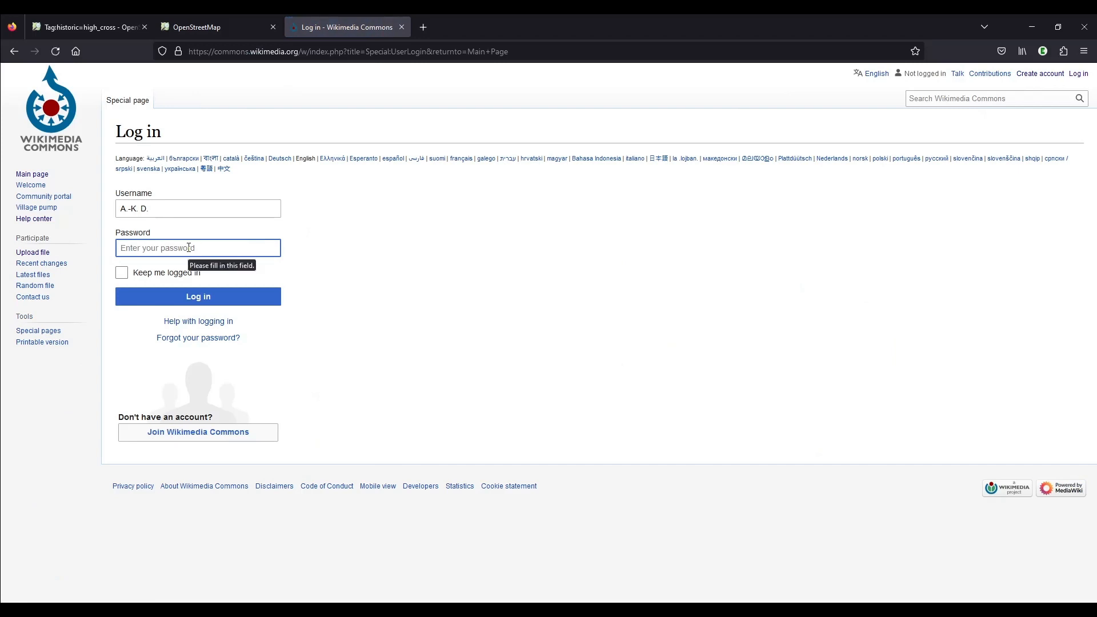
{"action": "type", "text": "•••••••"}
{"action": "key", "text": "Return"}
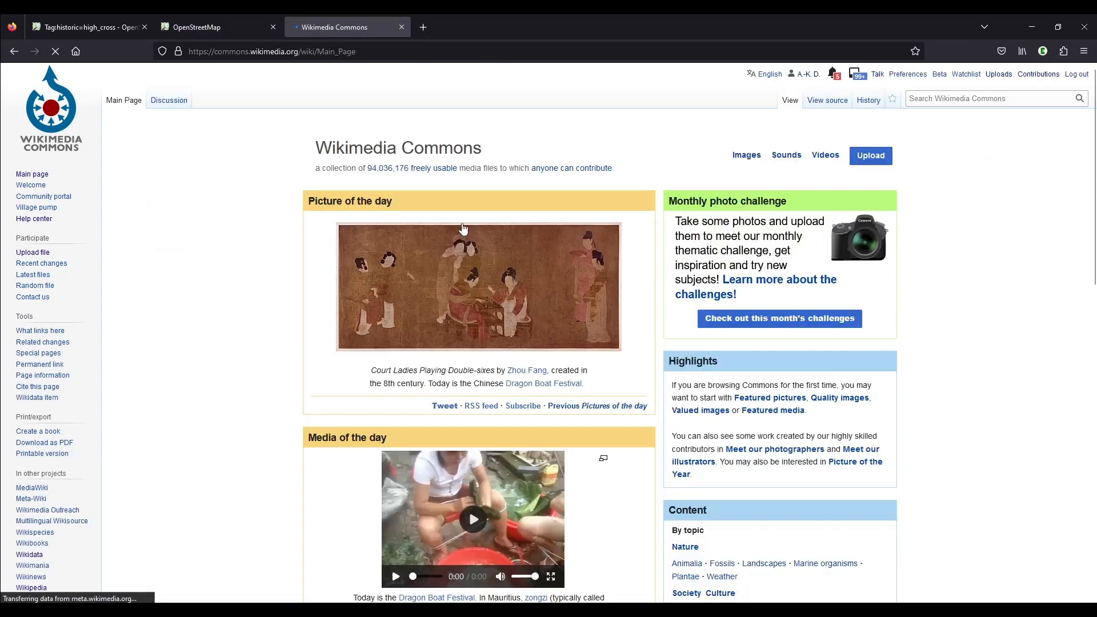
Find Graiguenamanagh southern high cross 03.jpg in the account's own uploads and open its file page
{"action": "left_click", "coordinate": [1004, 77]}
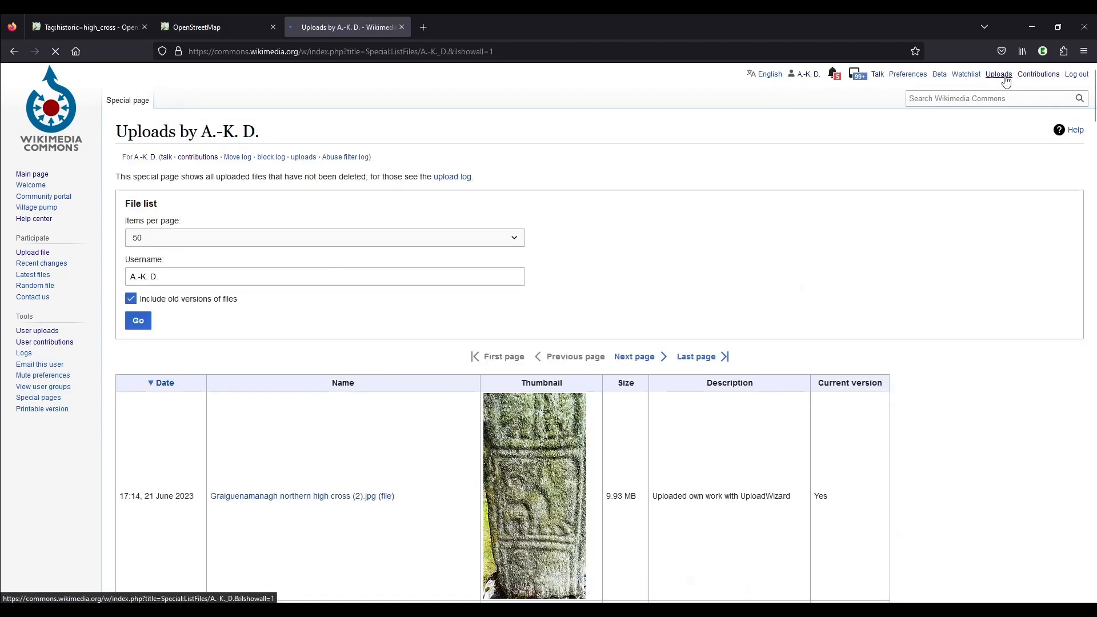
{"action": "scroll", "coordinate": [891, 302], "scroll_direction": "down", "scroll_amount": 4}
{"action": "scroll", "coordinate": [892, 302], "scroll_direction": "down", "scroll_amount": 16}
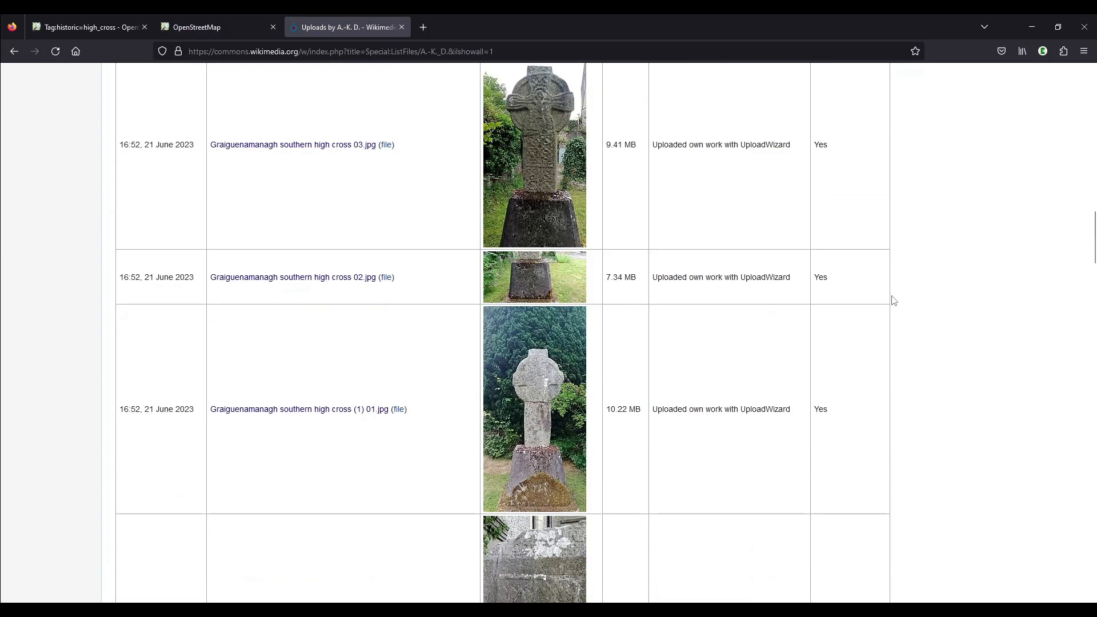
{"action": "scroll", "coordinate": [895, 299], "scroll_direction": "up", "scroll_amount": 2}
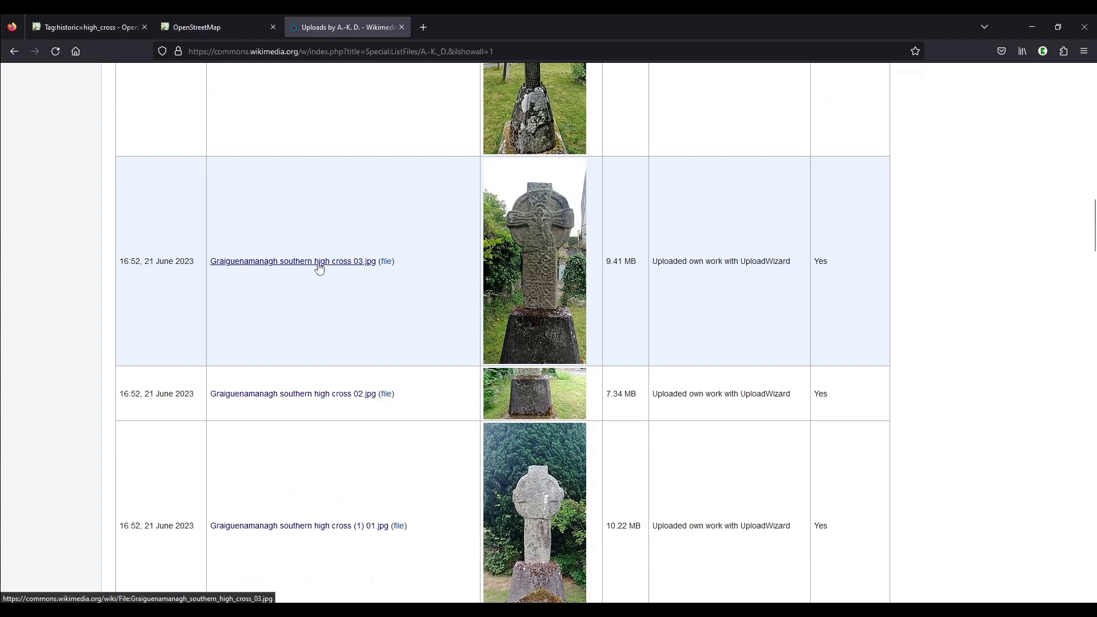
{"action": "left_click", "coordinate": [319, 265]}
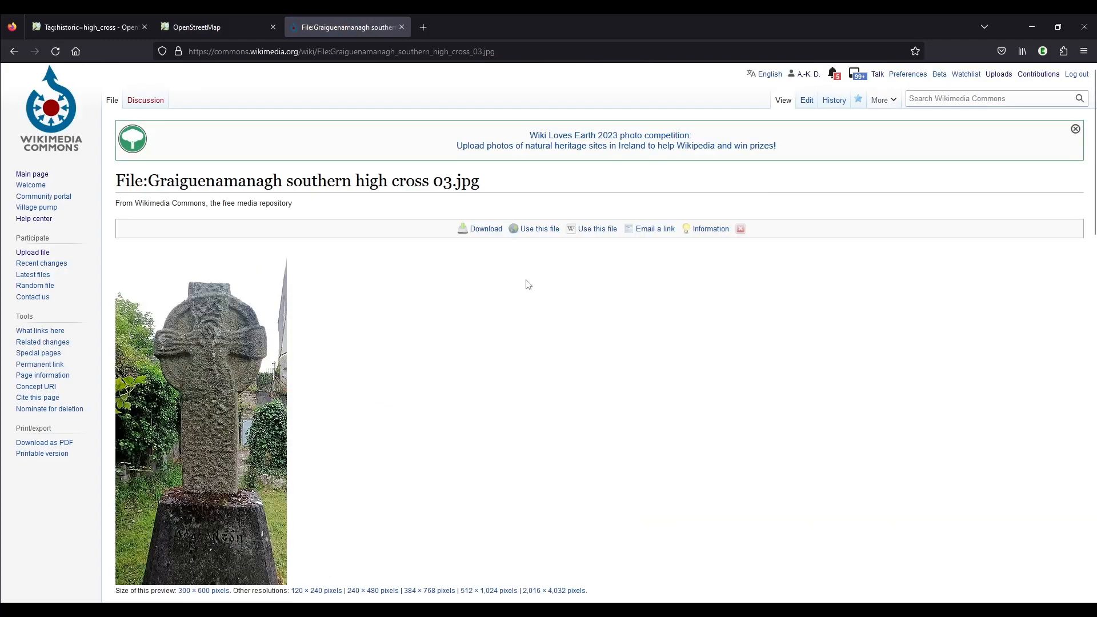
Copy the category name Duiske Abbey Southern high cross from the categories of the file page
{"action": "scroll", "coordinate": [525, 284], "scroll_direction": "down", "scroll_amount": 2}
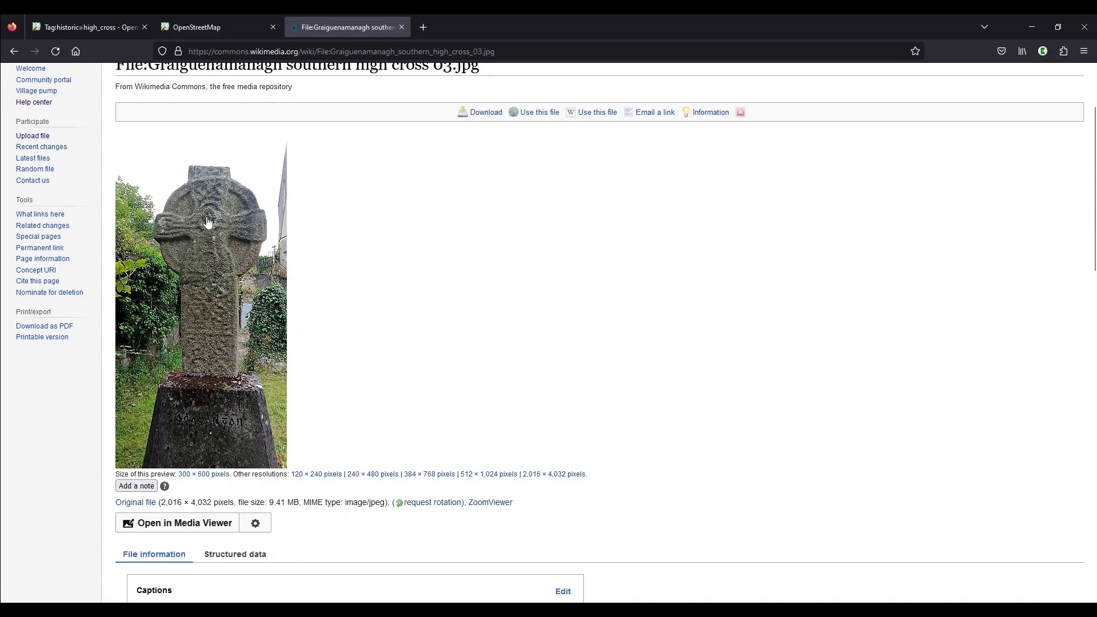
{"action": "scroll", "coordinate": [460, 337], "scroll_direction": "up", "scroll_amount": 2}
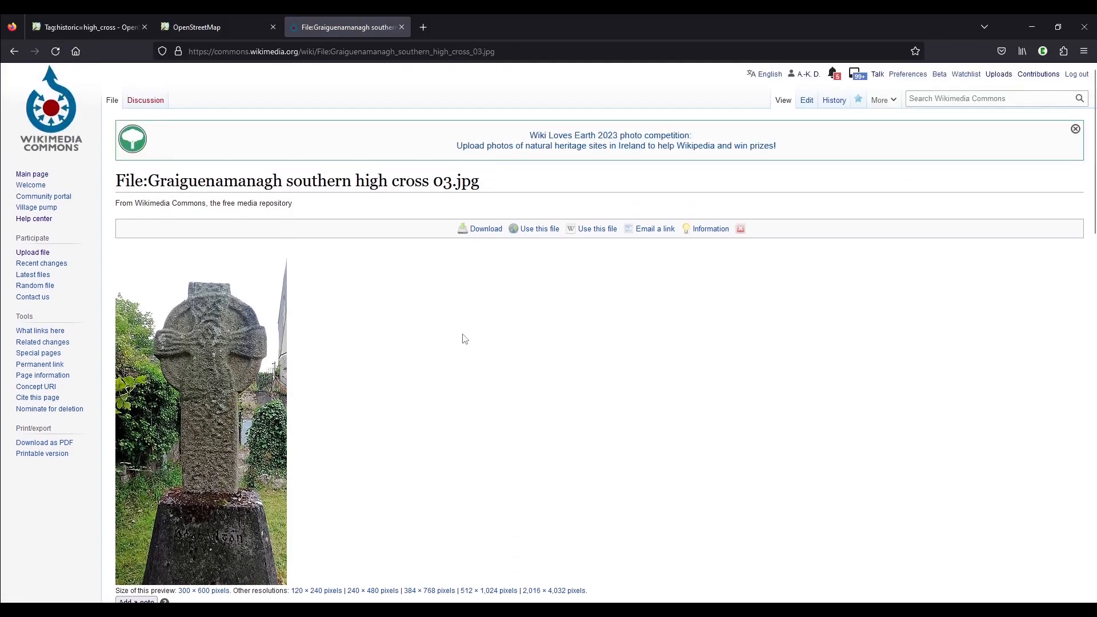
{"action": "scroll", "coordinate": [574, 335], "scroll_direction": "down", "scroll_amount": 10}
{"action": "scroll", "coordinate": [574, 335], "scroll_direction": "down", "scroll_amount": 8}
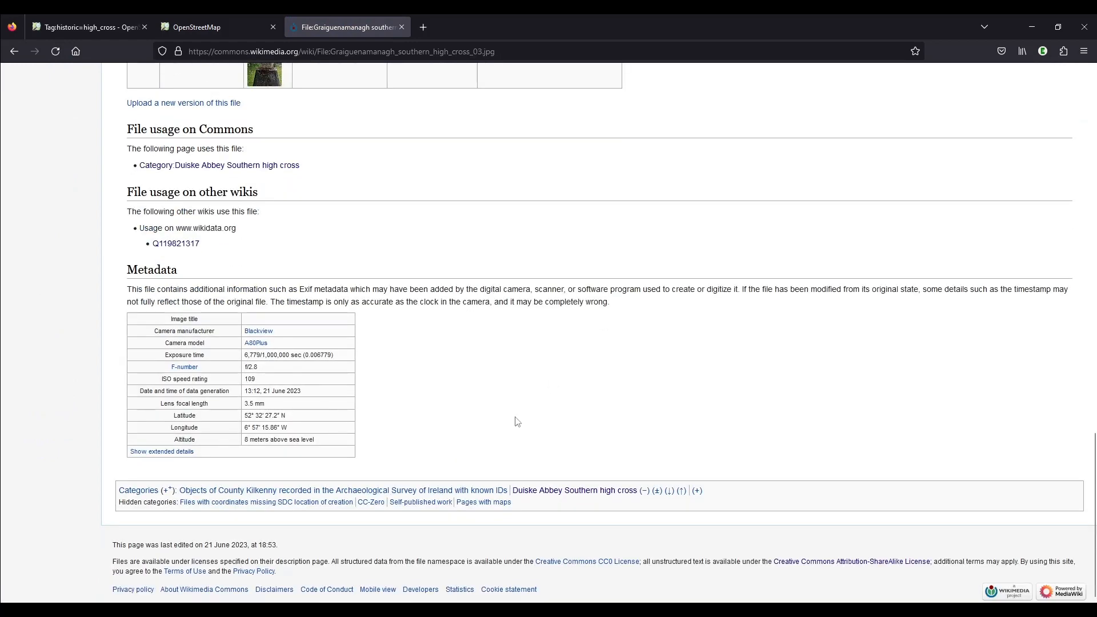
{"action": "left_click_drag", "start_coordinate": [513, 490], "coordinate": [637, 494]}
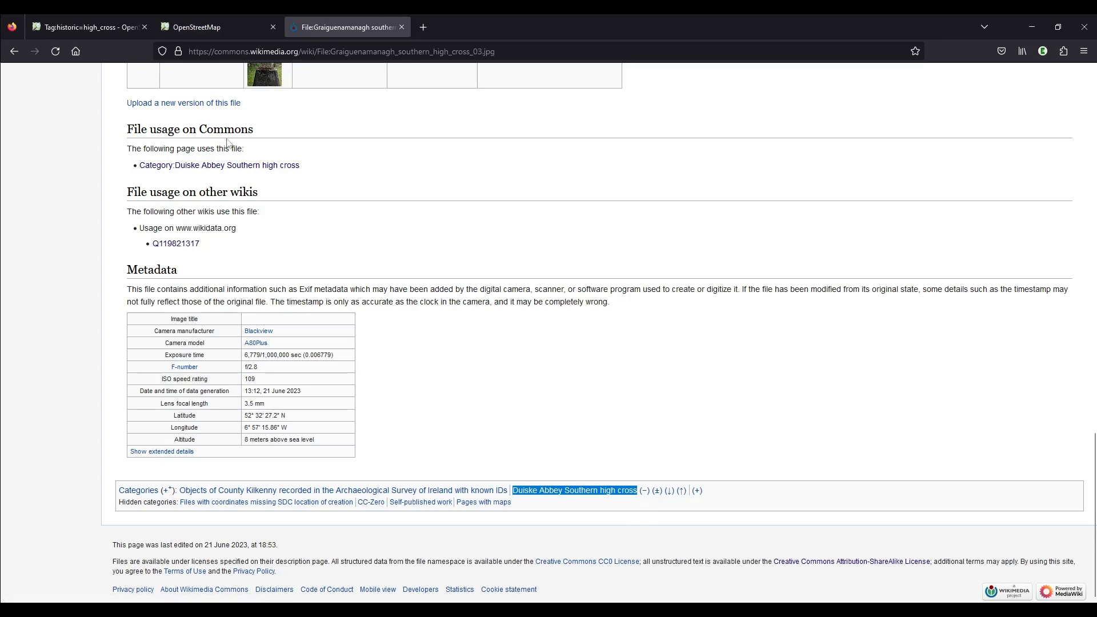
Return to the OpenStreetMap editor and set the wikimedia_commons value to Category:Duiske Abbey Southern high cross
{"action": "left_click", "coordinate": [189, 28]}
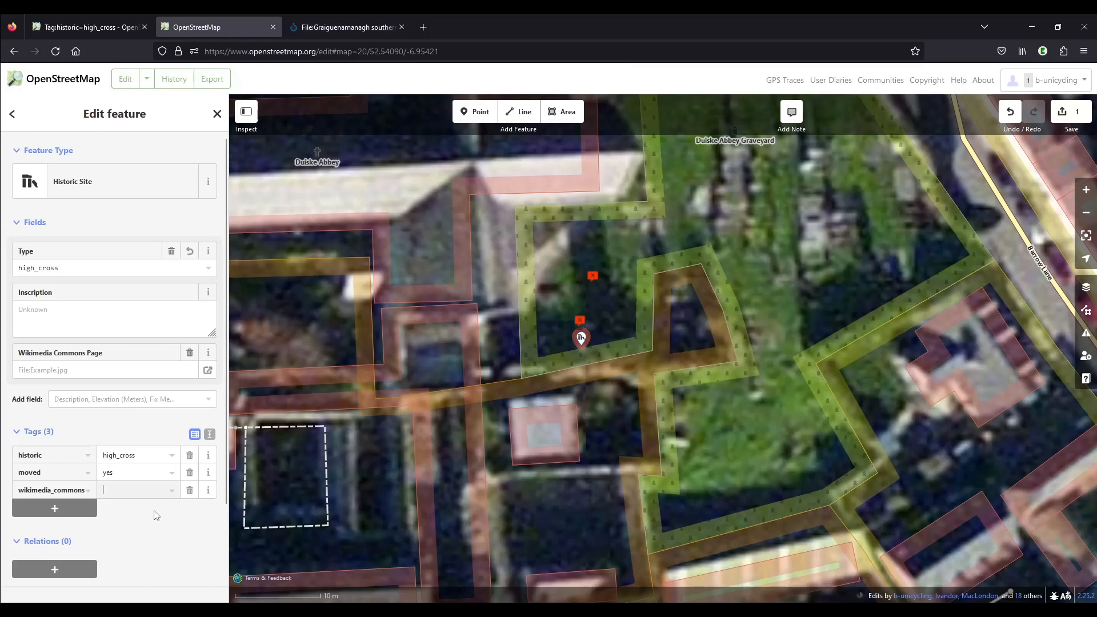
{"action": "type", "text": "Category"}
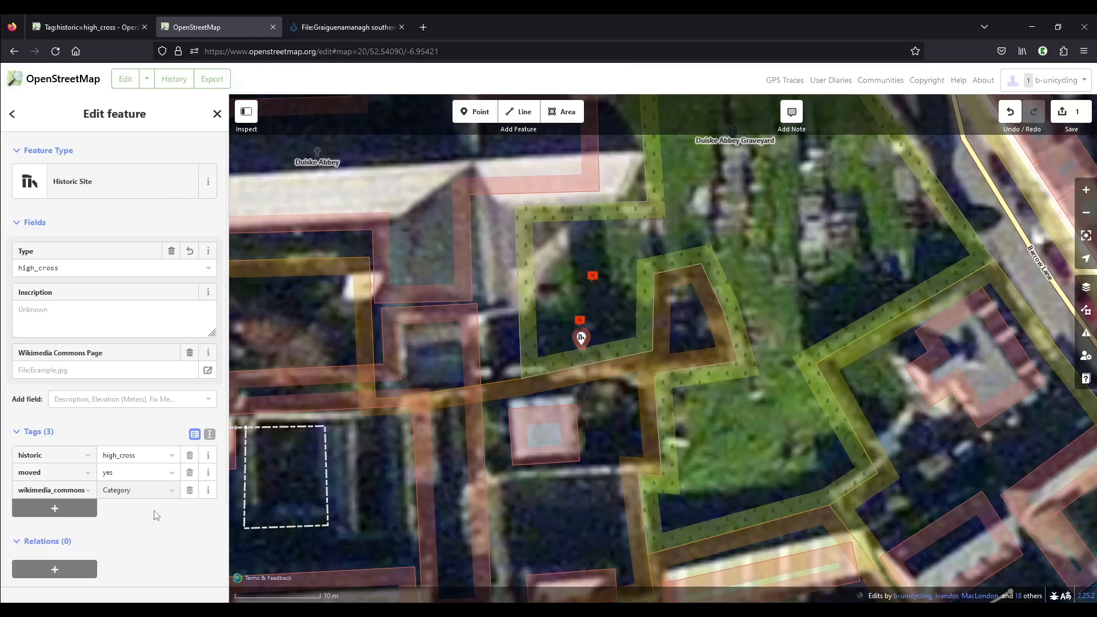
{"action": "type", "text": ":"}
{"action": "key", "text": "ctrl+v"}
{"action": "left_click", "coordinate": [160, 567]}
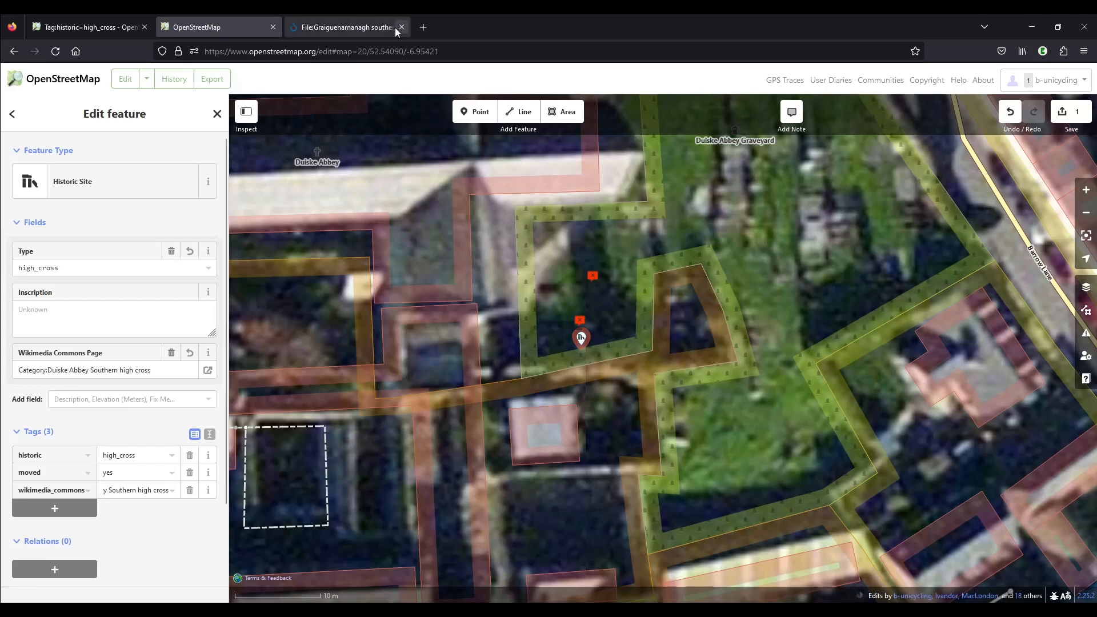
Open Wikidata in a new browser tab, search for Duiske abbey sou, and open the Duiske Abbey Southern High Cross item
{"action": "left_click", "coordinate": [431, 27]}
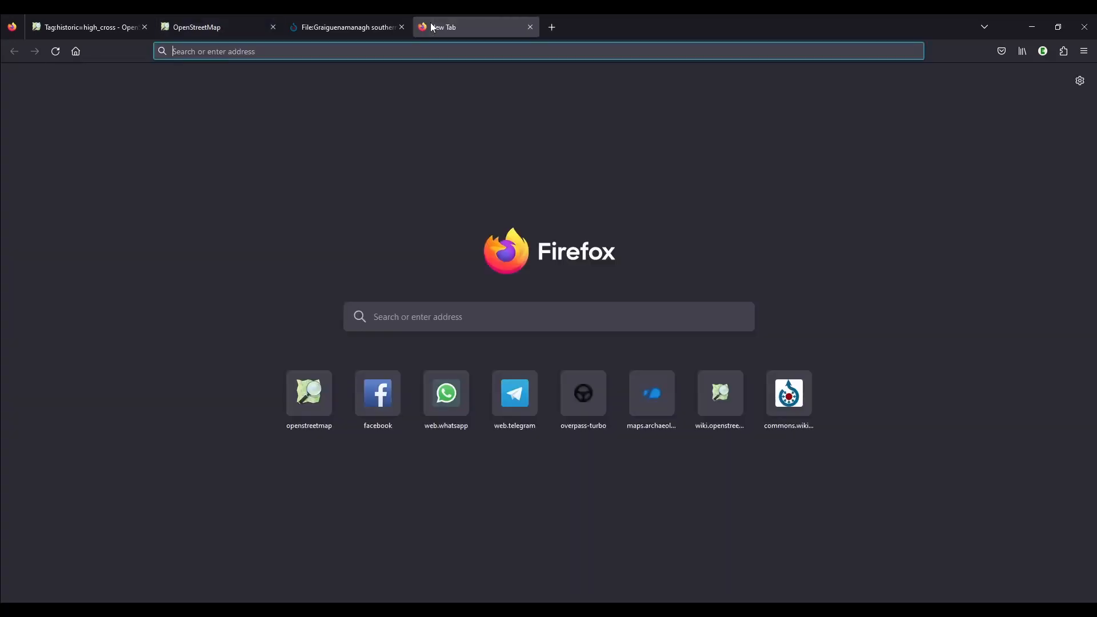
{"action": "type", "text": "wikidata.org/"}
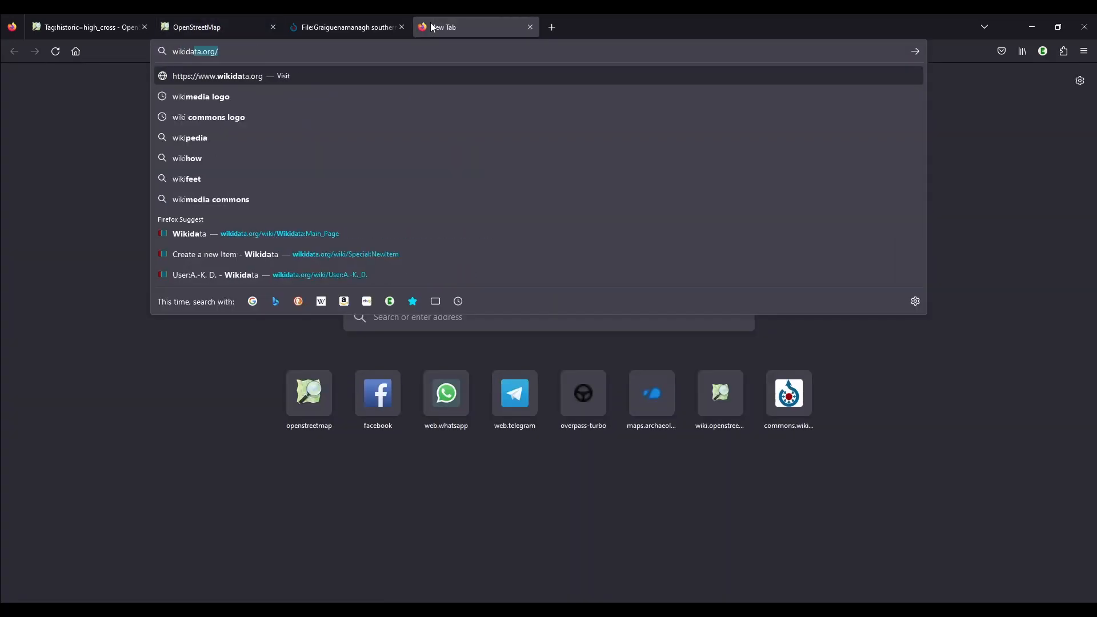
{"action": "key", "text": "Return"}
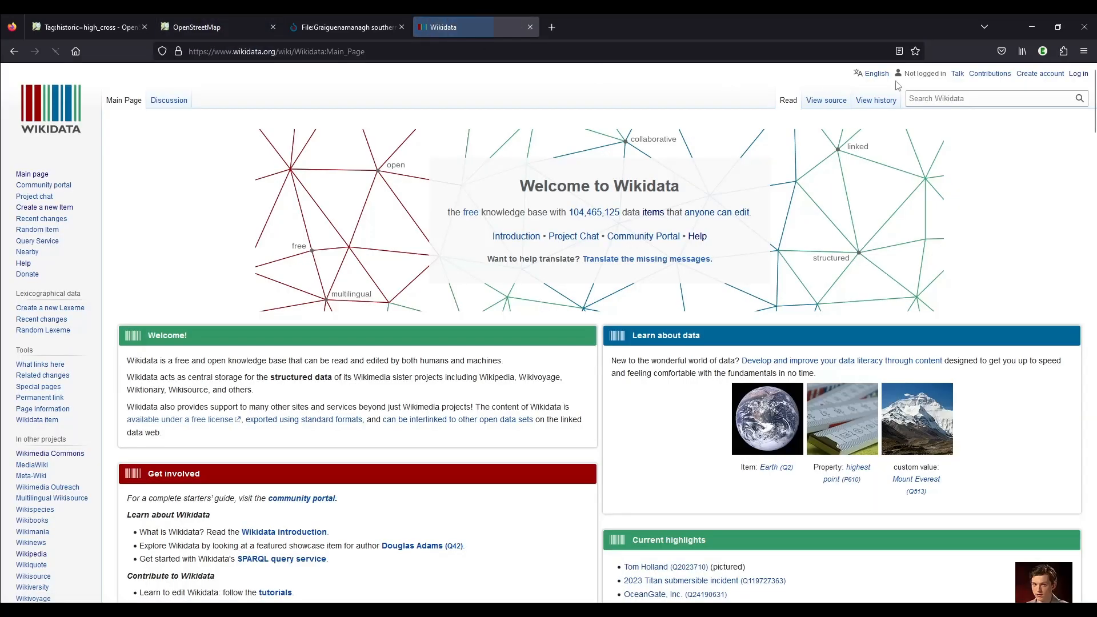
{"action": "left_click", "coordinate": [925, 95]}
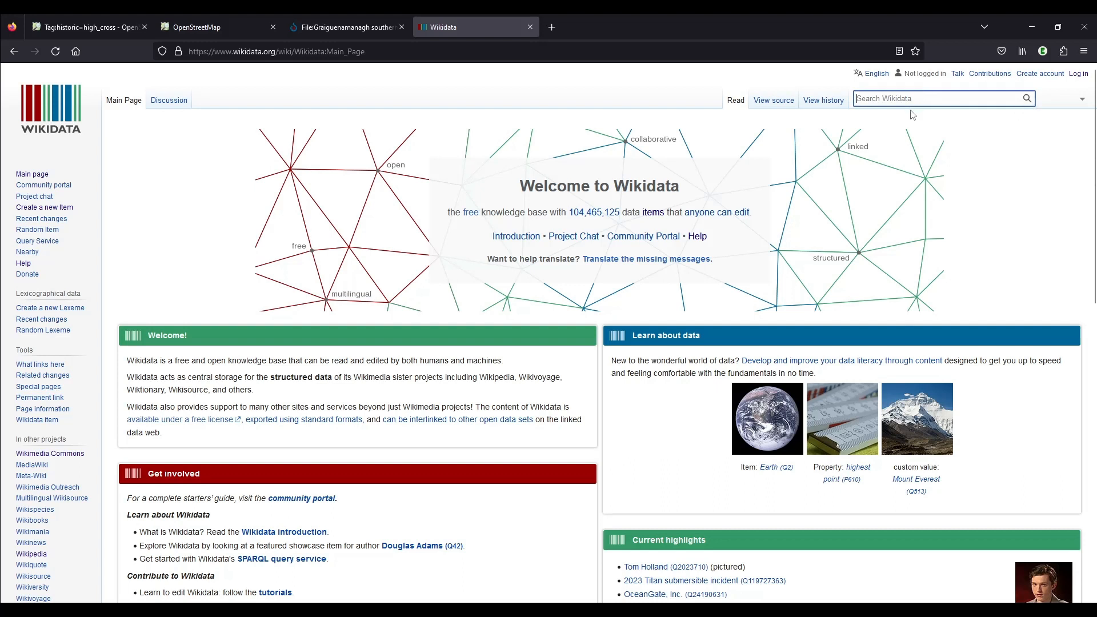
{"action": "type", "text": "Duiske ab"}
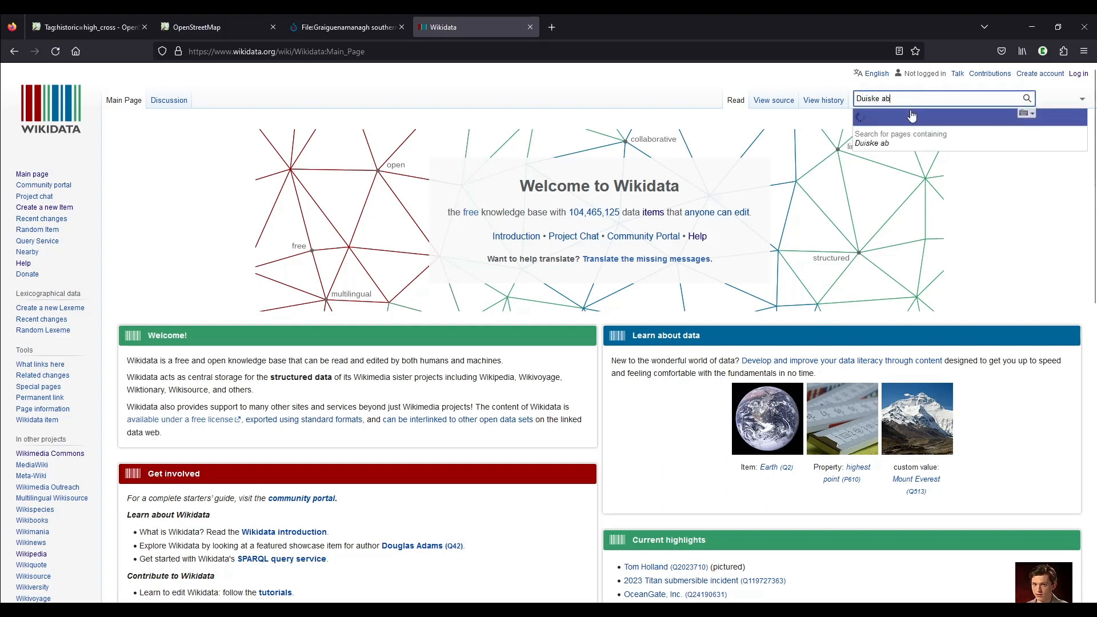
{"action": "type", "text": "bey sou"}
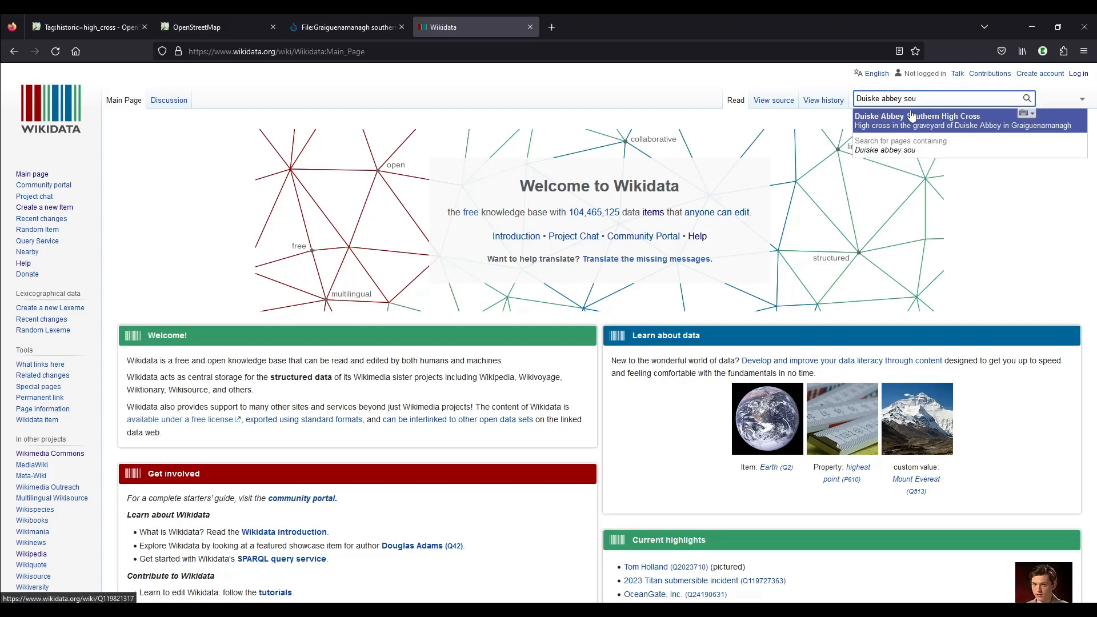
{"action": "left_click", "coordinate": [930, 131]}
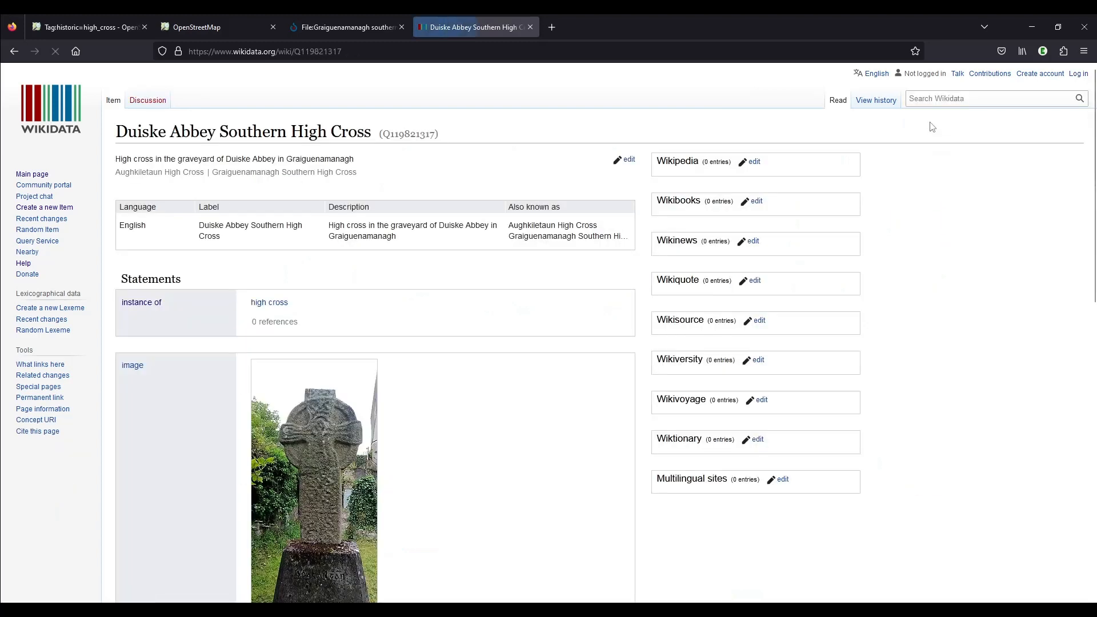
Review the statements of the Wikidata item and copy its identifier Q119821317 from the heading
{"action": "scroll", "coordinate": [571, 363], "scroll_direction": "down", "scroll_amount": 1}
{"action": "scroll", "coordinate": [572, 363], "scroll_direction": "down", "scroll_amount": 2}
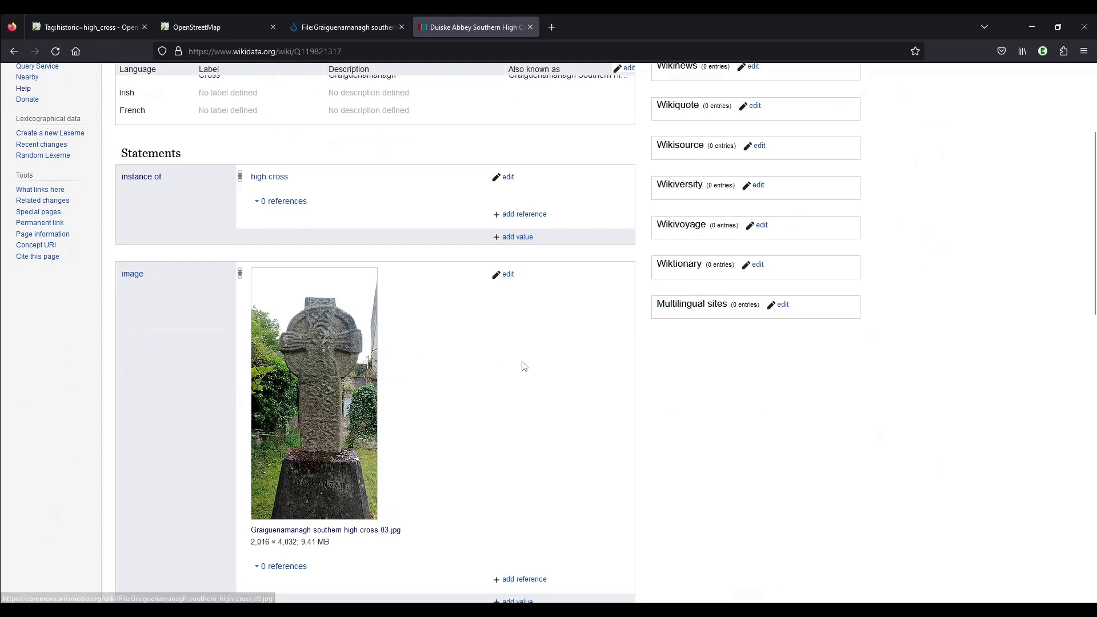
{"action": "scroll", "coordinate": [675, 311], "scroll_direction": "down", "scroll_amount": 3}
{"action": "scroll", "coordinate": [691, 306], "scroll_direction": "down", "scroll_amount": 6}
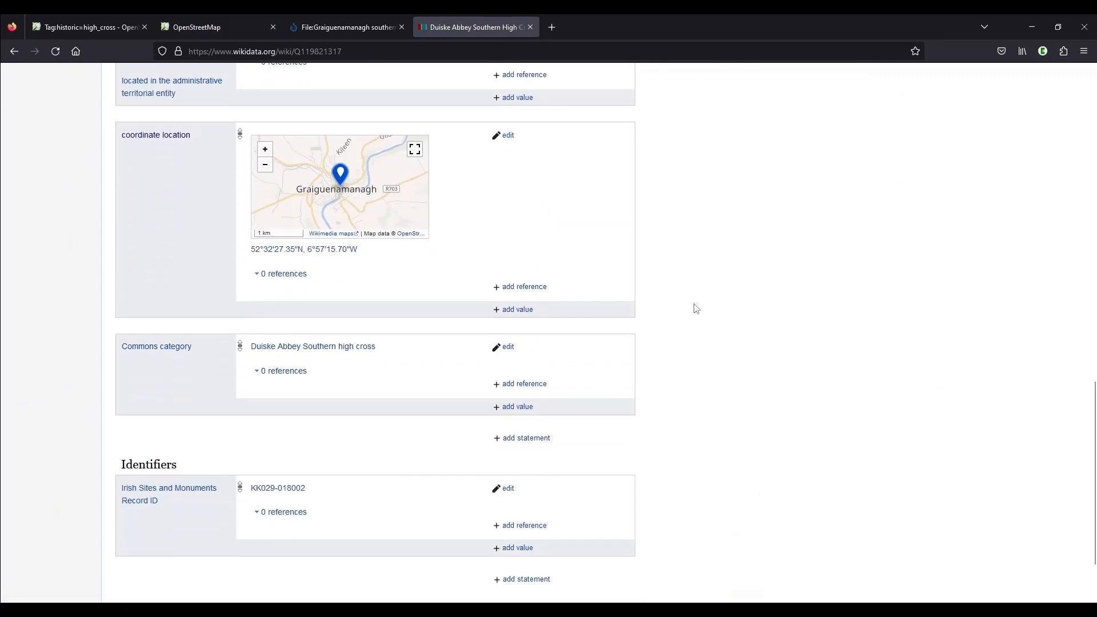
{"action": "scroll", "coordinate": [696, 309], "scroll_direction": "up", "scroll_amount": 6}
{"action": "scroll", "coordinate": [686, 308], "scroll_direction": "up", "scroll_amount": 6}
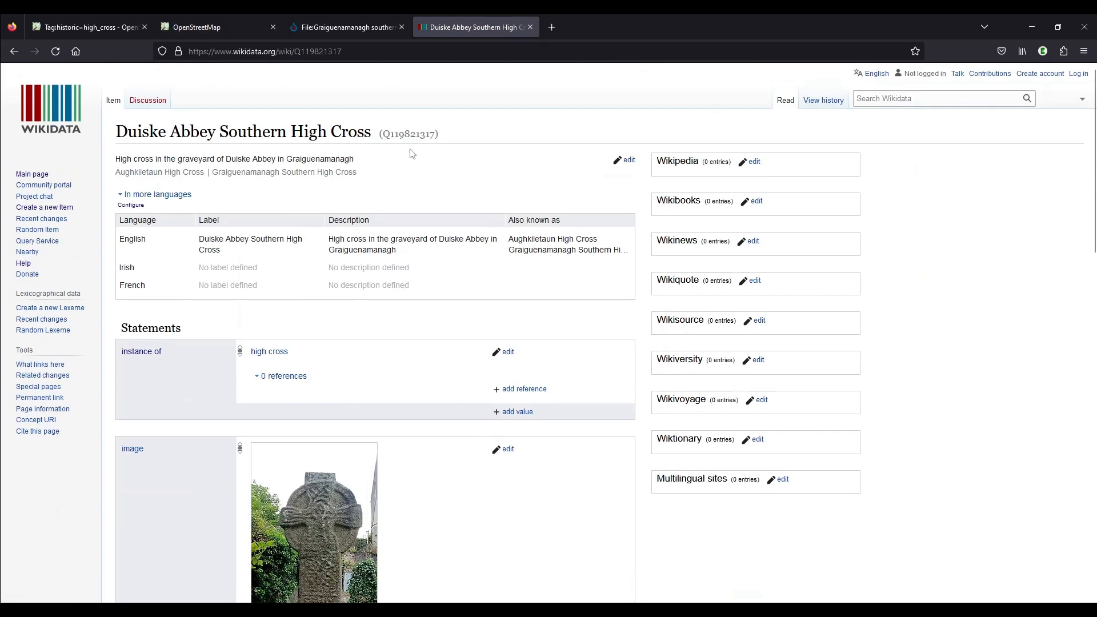
{"action": "double_click", "coordinate": [419, 134]}
{"action": "key", "text": "ctrl+c"}
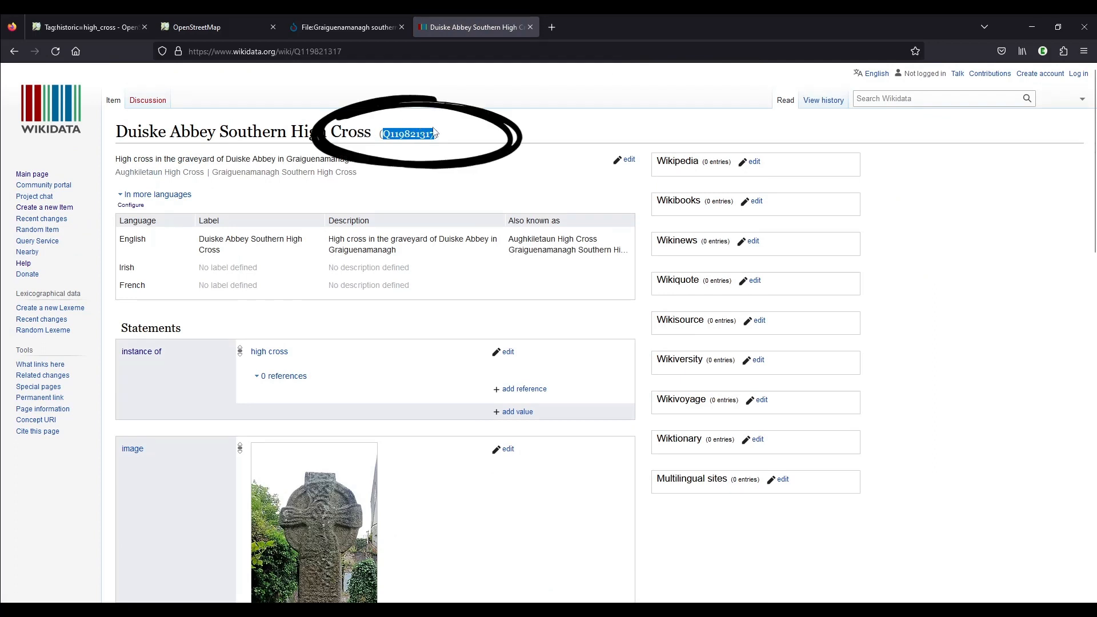
{"action": "left_click", "coordinate": [451, 137]}
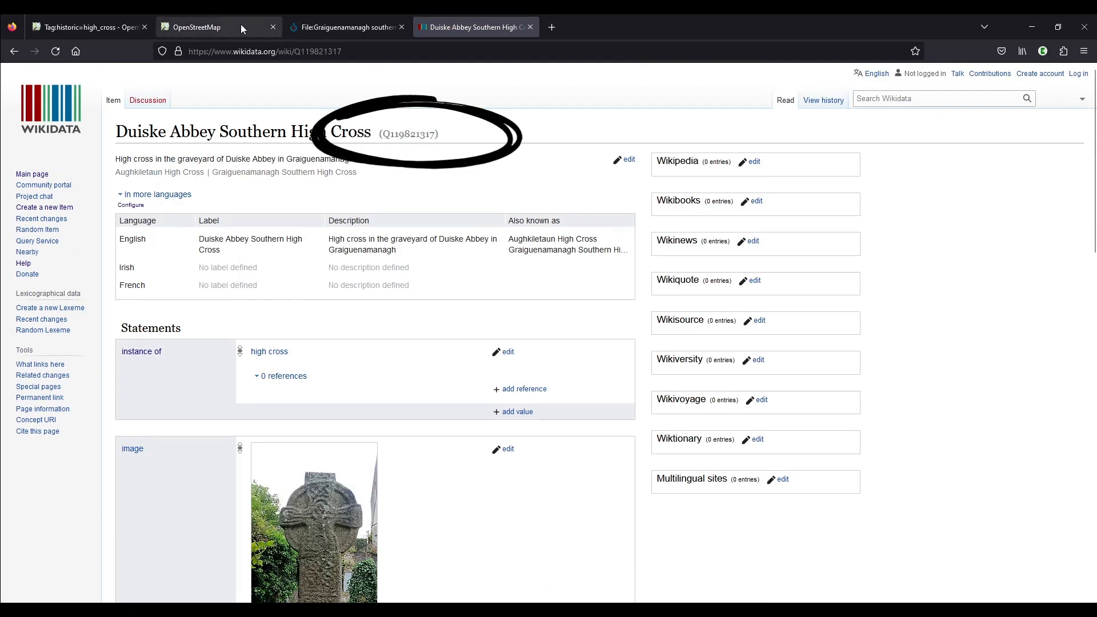
Return to the OpenStreetMap editor and add the tag wikidata=Q119821317 to the high cross point
{"action": "left_click", "coordinate": [225, 22]}
{"action": "left_click", "coordinate": [55, 508]}
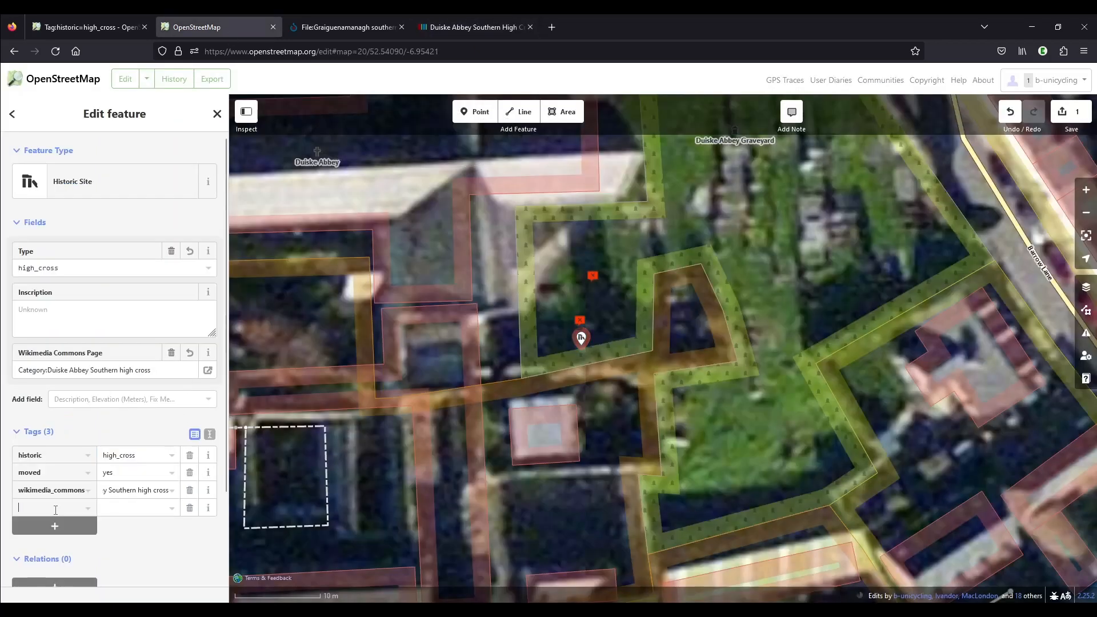
{"action": "type", "text": "wikida"}
{"action": "type", "text": "te"}
{"action": "key", "text": "Tab"}
{"action": "key", "text": "ctrl+v"}
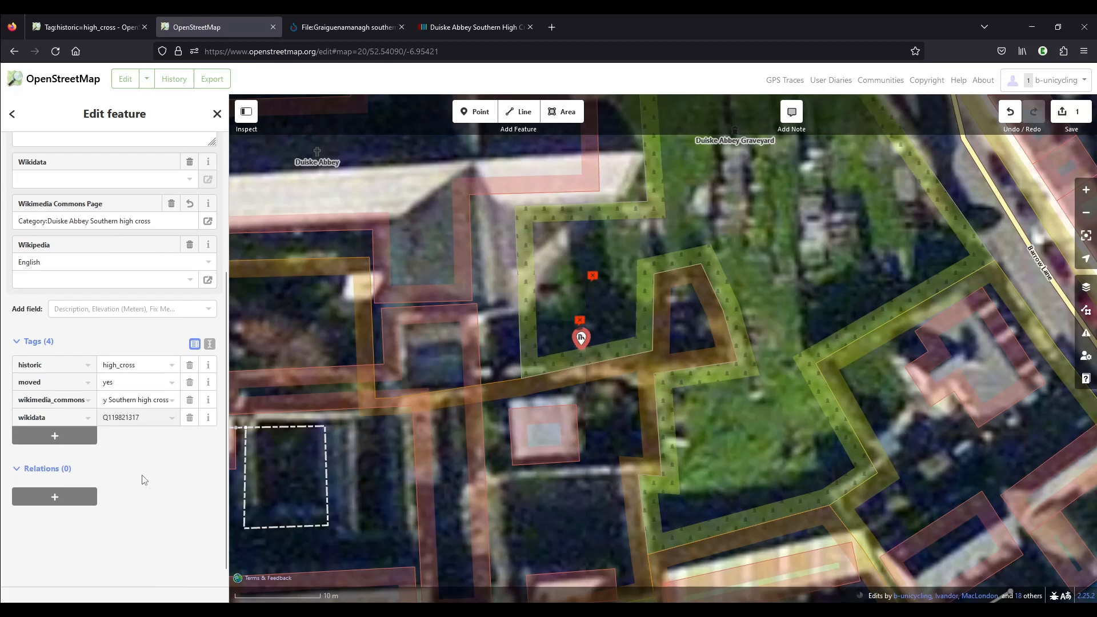
{"action": "left_click", "coordinate": [144, 480]}
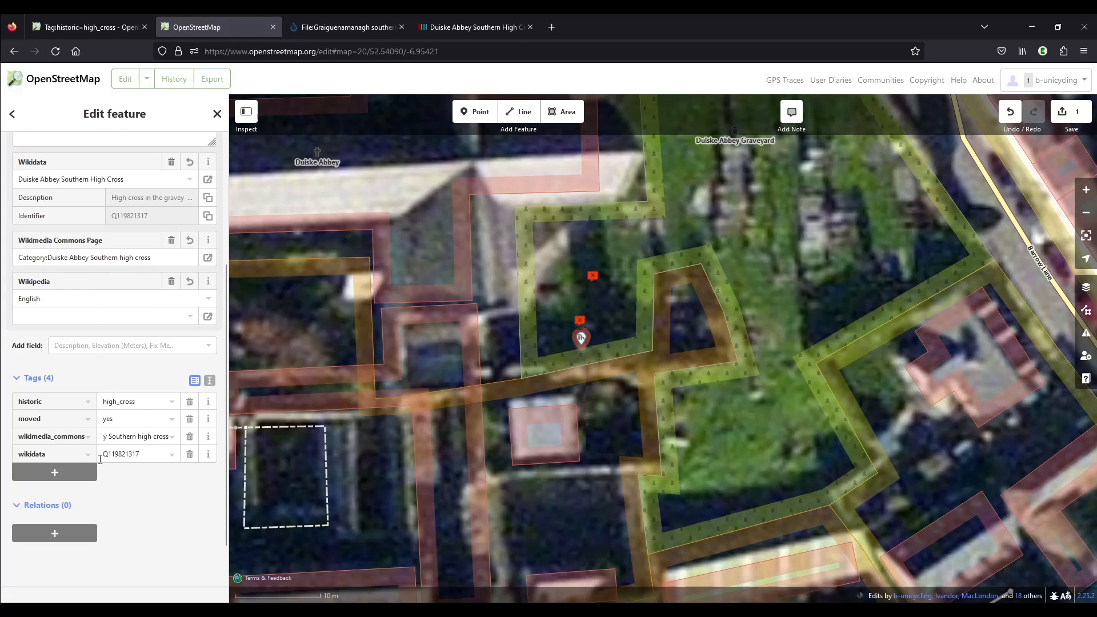
Open the Historic Environment Viewer at maps.archaeology.ie in a new browser tab
{"action": "left_click", "coordinate": [553, 27]}
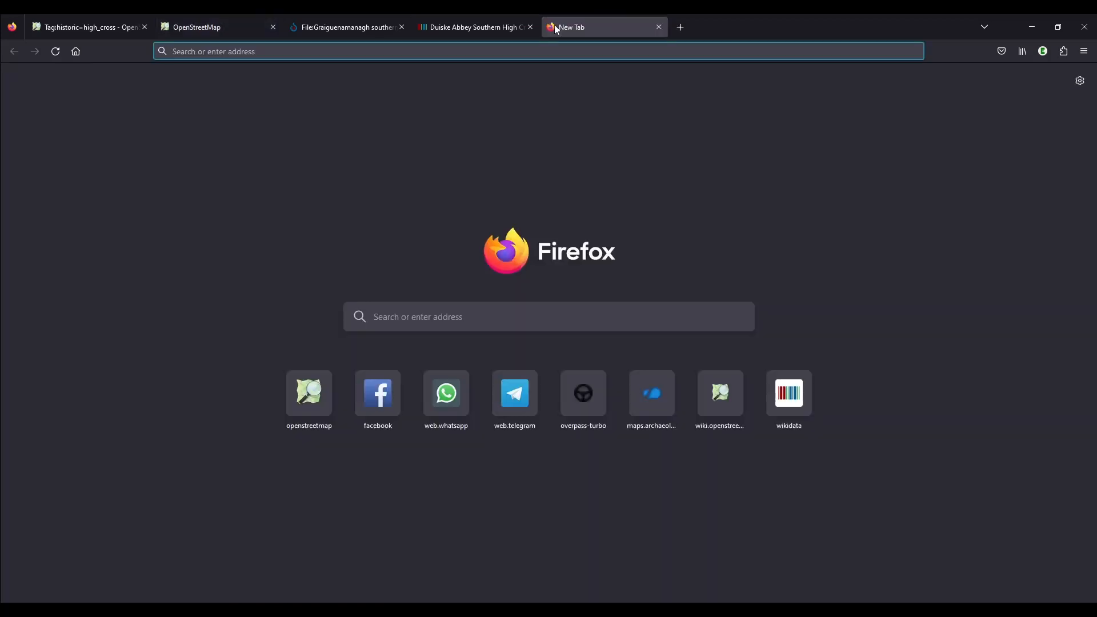
{"action": "left_click", "coordinate": [652, 394]}
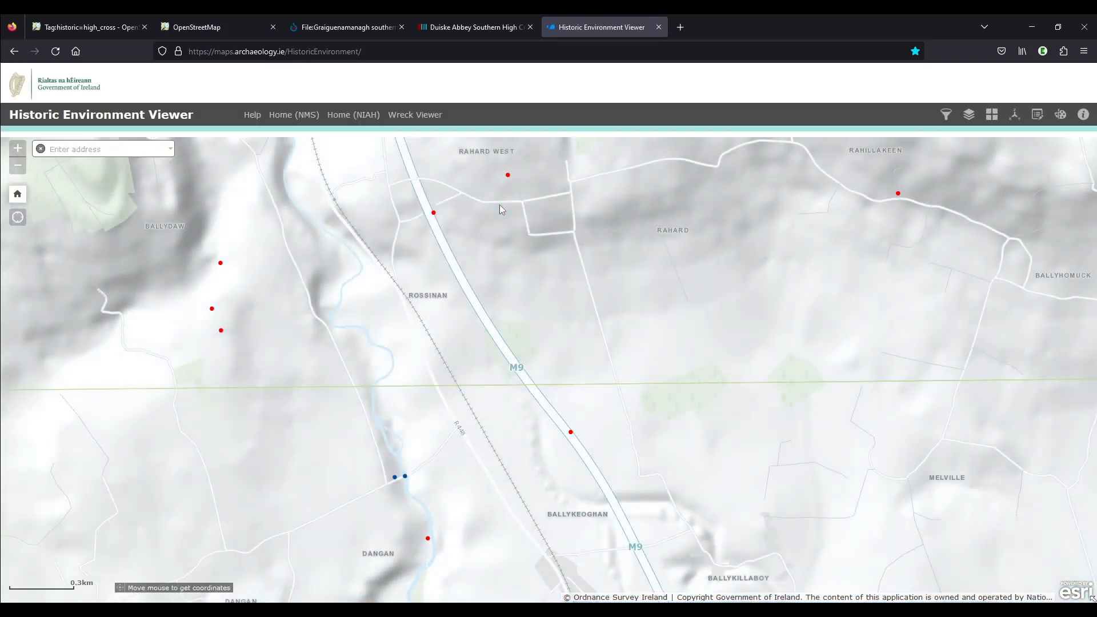
Locate Graiguenamanagh in the Historic Environment Viewer and open the record of the southern high cross in the Duiske Abbey graveyard
{"action": "scroll", "coordinate": [497, 251], "scroll_direction": "down", "scroll_amount": 1}
{"action": "scroll", "coordinate": [494, 259], "scroll_direction": "down", "scroll_amount": 2}
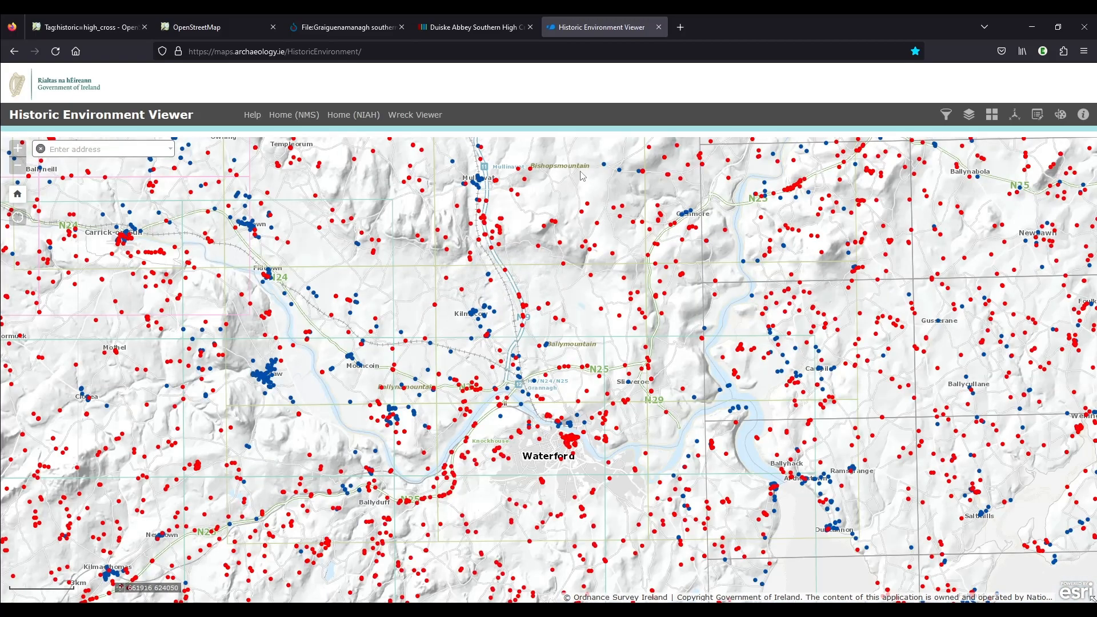
{"action": "left_click_drag", "start_coordinate": [598, 302], "coordinate": [625, 415]}
{"action": "left_click_drag", "start_coordinate": [515, 219], "coordinate": [347, 223]}
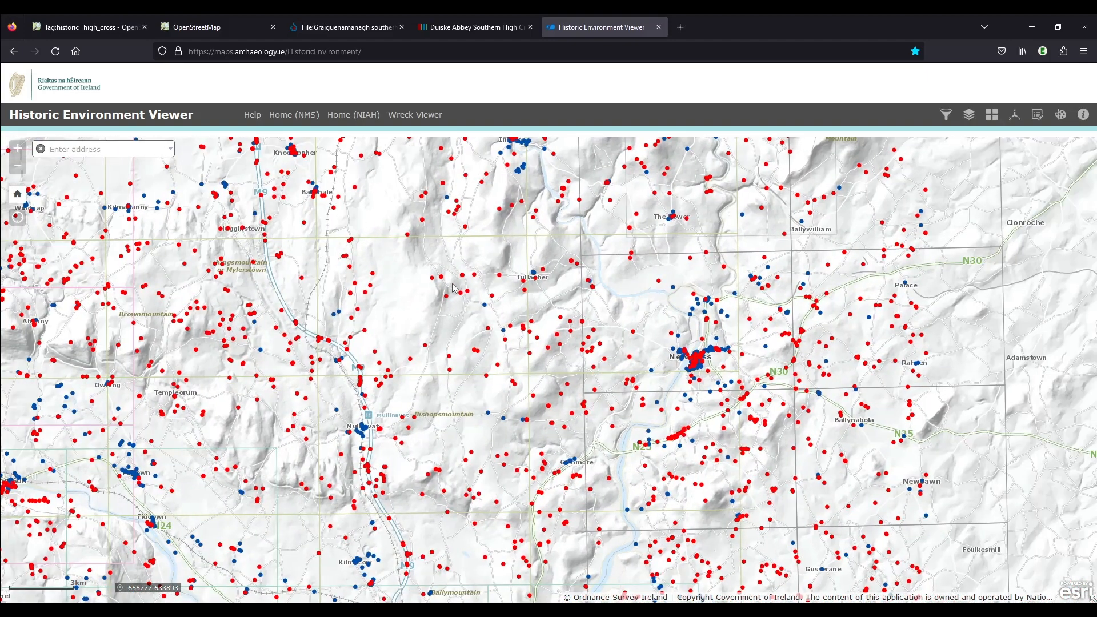
{"action": "left_click_drag", "start_coordinate": [443, 237], "coordinate": [550, 386]}
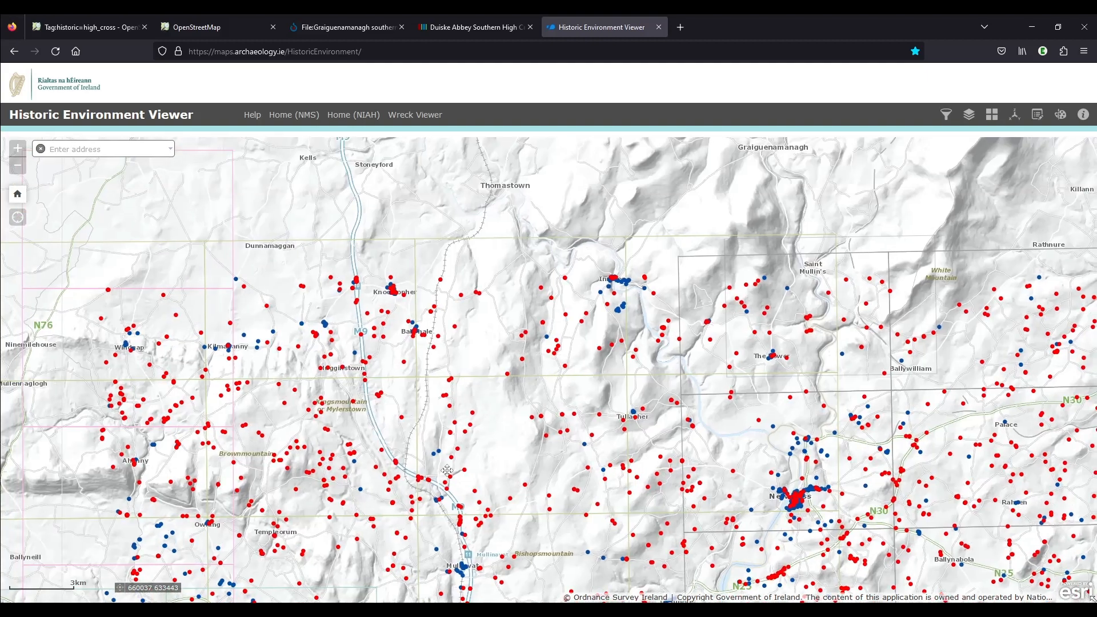
{"action": "left_click_drag", "start_coordinate": [611, 274], "coordinate": [507, 379]}
{"action": "scroll", "coordinate": [689, 246], "scroll_direction": "up", "scroll_amount": 1}
{"action": "scroll", "coordinate": [690, 247], "scroll_direction": "up", "scroll_amount": 1}
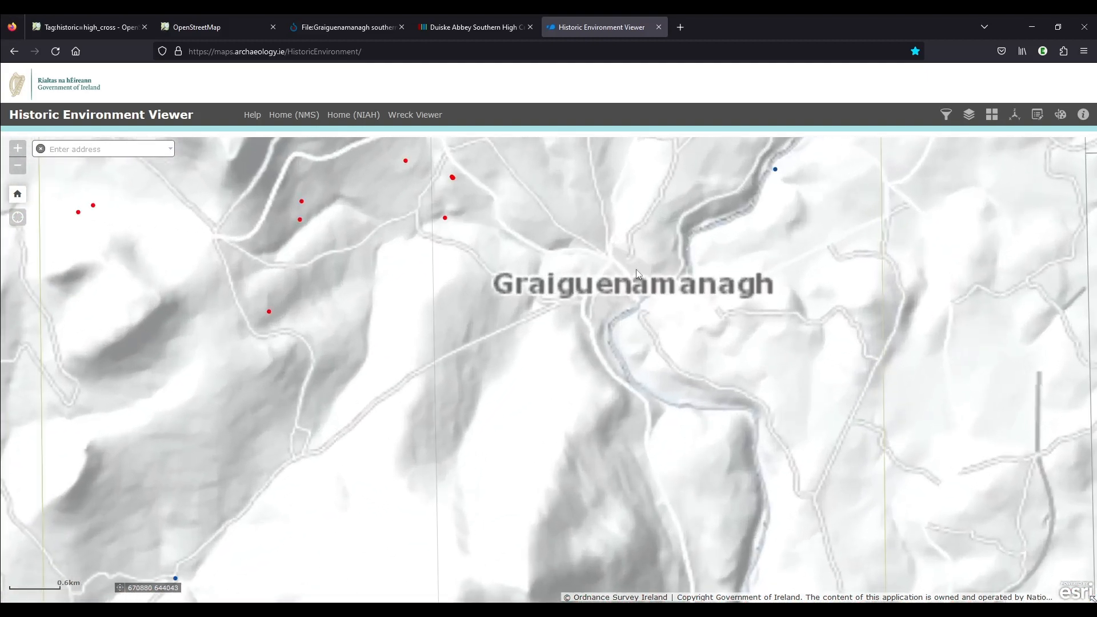
{"action": "scroll", "coordinate": [641, 291], "scroll_direction": "up", "scroll_amount": 2}
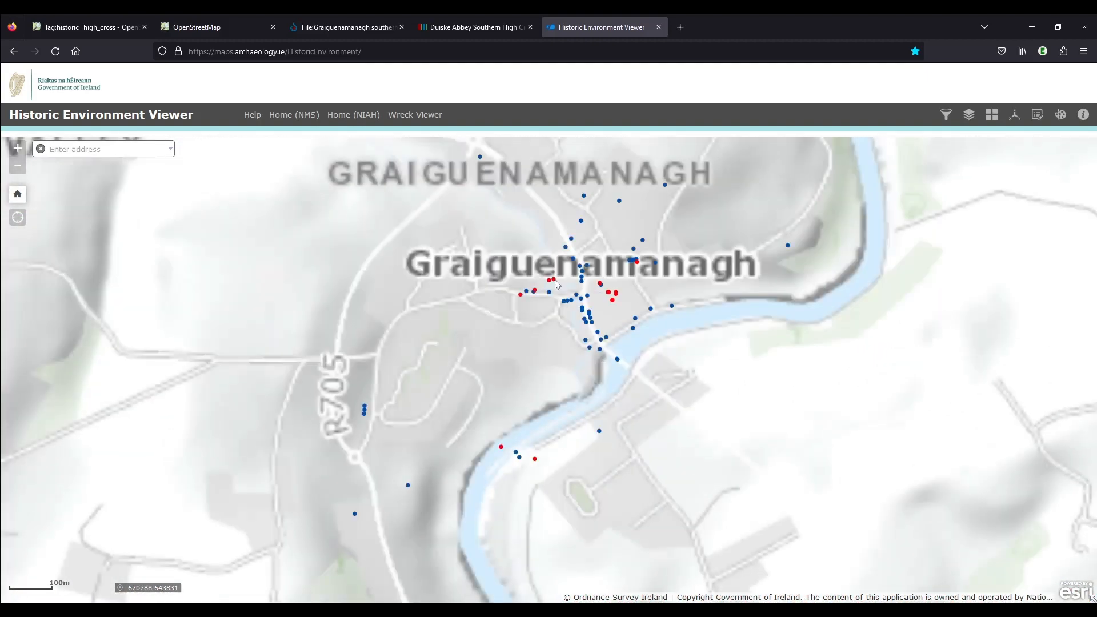
{"action": "scroll", "coordinate": [605, 295], "scroll_direction": "up", "scroll_amount": 2}
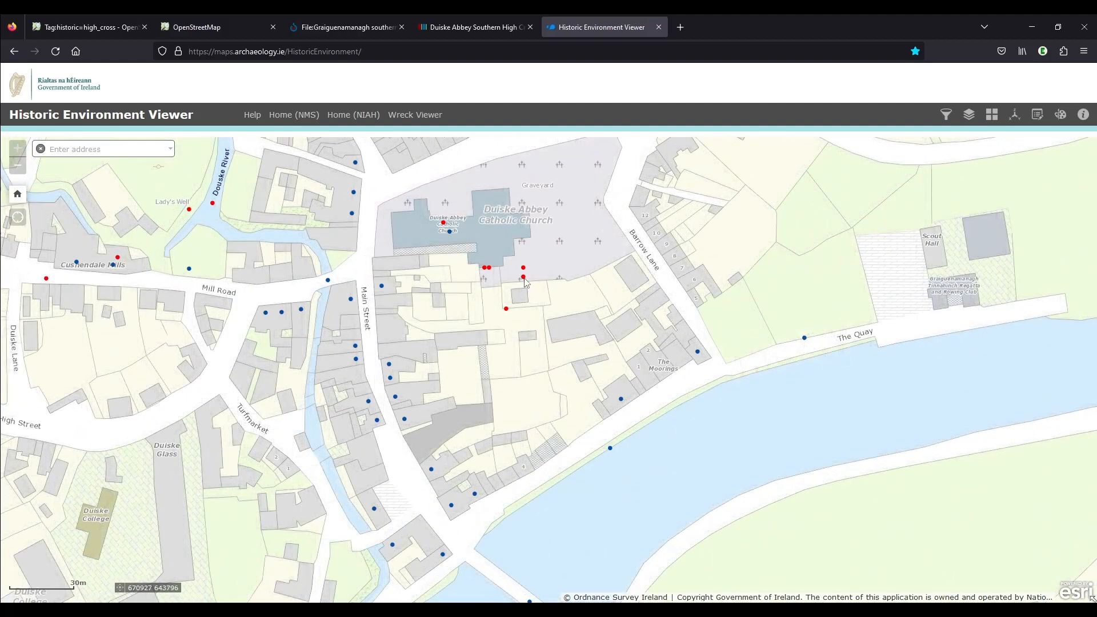
{"action": "left_click", "coordinate": [523, 278]}
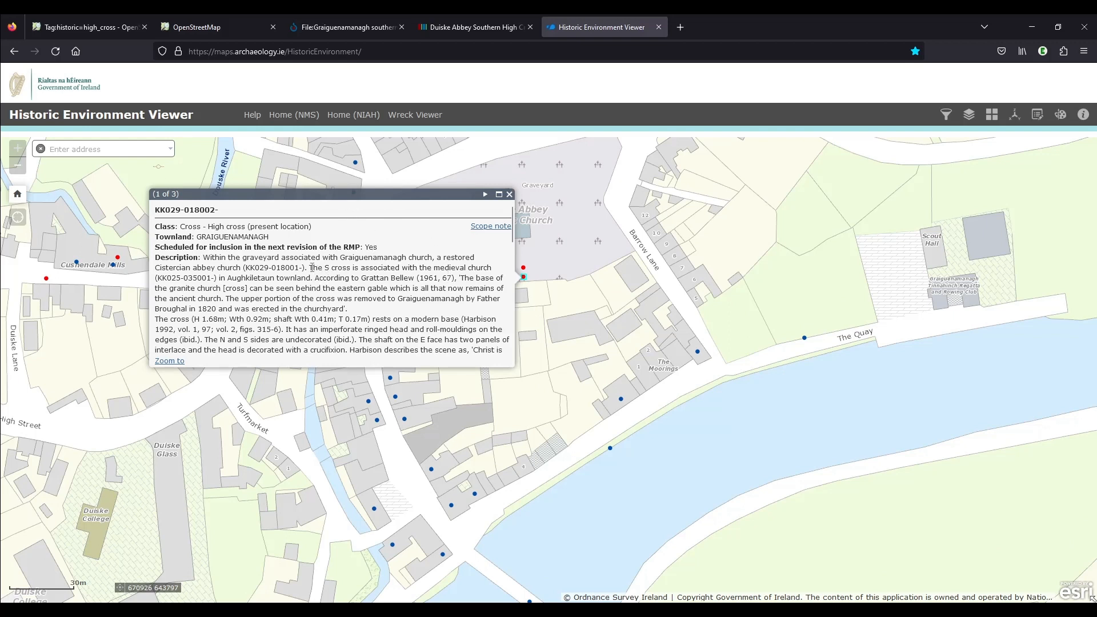
Read the high cross record's description and copy its reference KK029-018002 without the trailing hyphen
{"action": "left_click_drag", "start_coordinate": [312, 267], "coordinate": [442, 268]}
{"action": "left_click", "coordinate": [454, 267]}
{"action": "left_click_drag", "start_coordinate": [191, 210], "coordinate": [155, 214]}
{"action": "key", "text": "ctrl+c"}
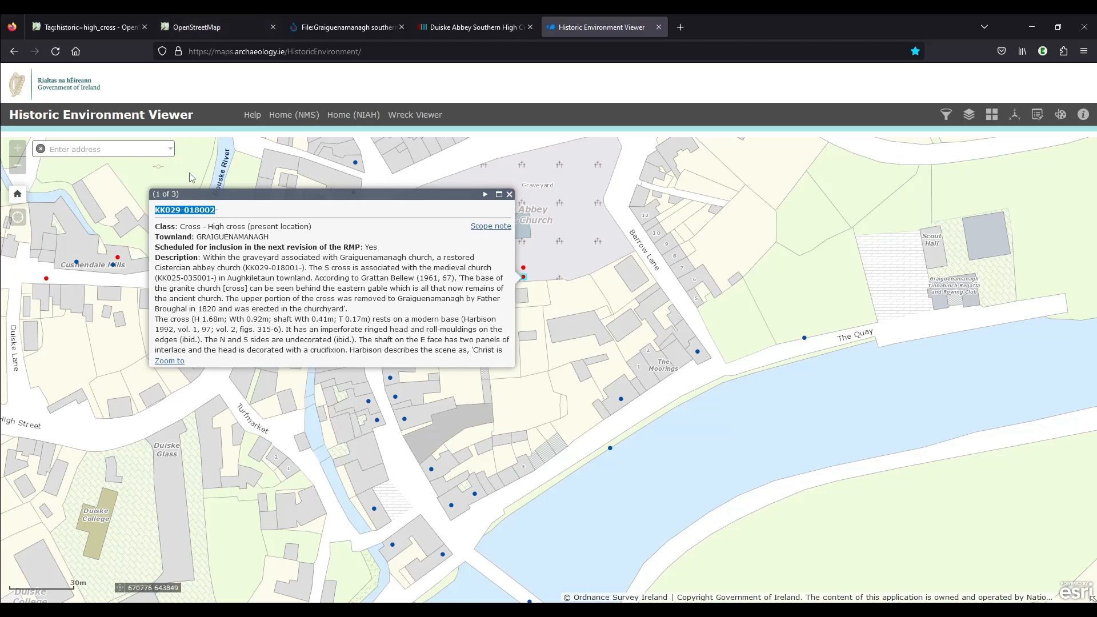
Return to the OpenStreetMap editor and add the tag ref:IE:smr=KK029-018002 to the high cross point
{"action": "left_click", "coordinate": [216, 29]}
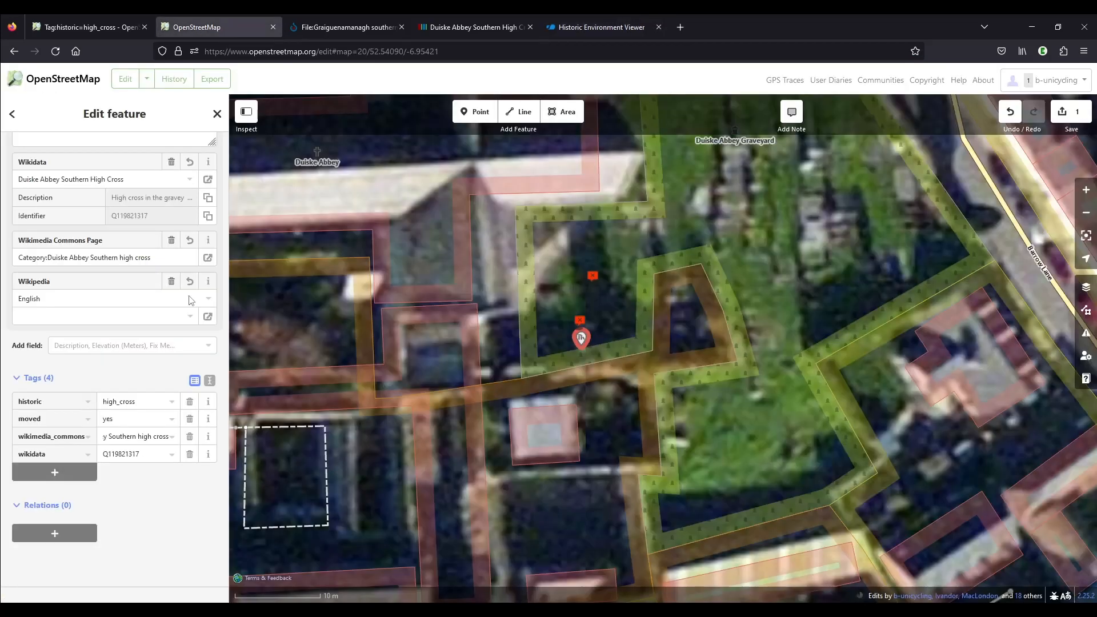
{"action": "left_click", "coordinate": [80, 471]}
{"action": "type", "text": "ref:IE:smr"}
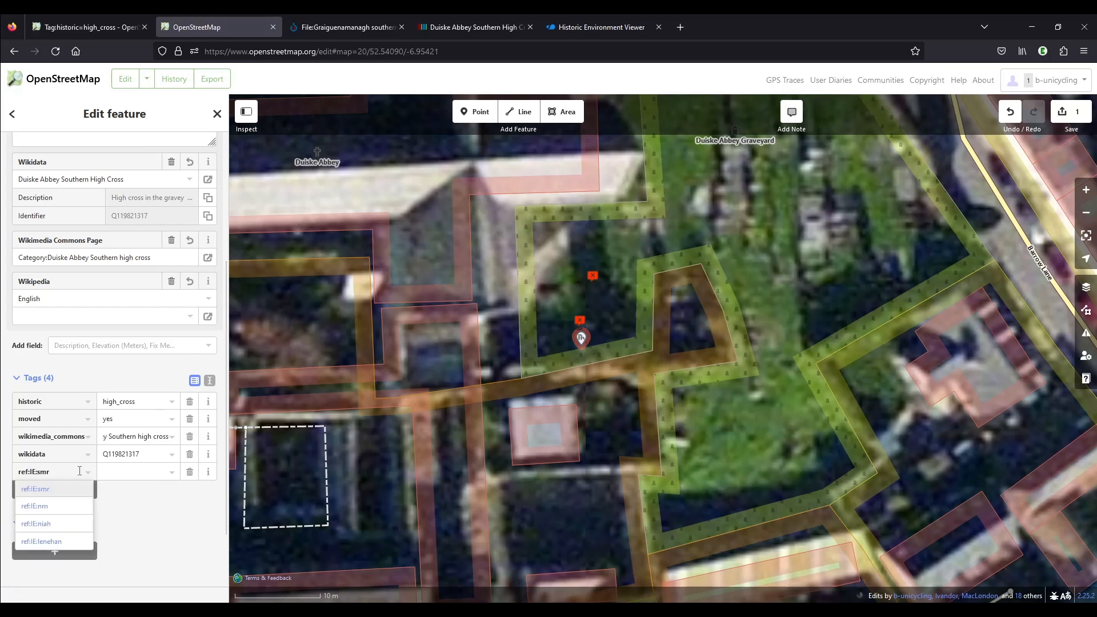
{"action": "key", "text": "Tab"}
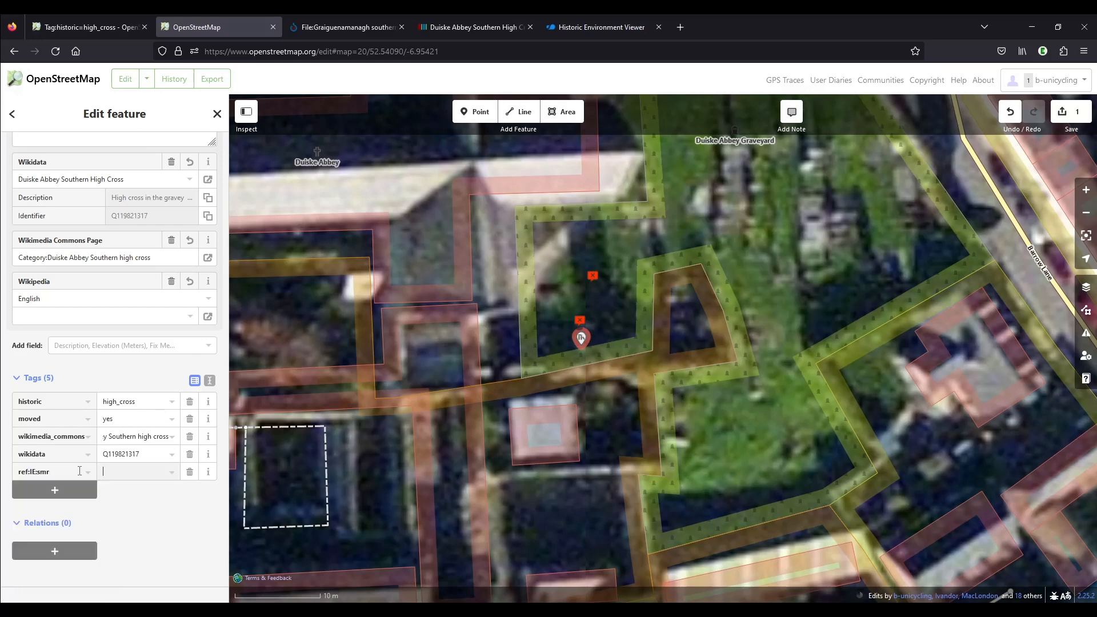
{"action": "key", "text": "ctrl+v"}
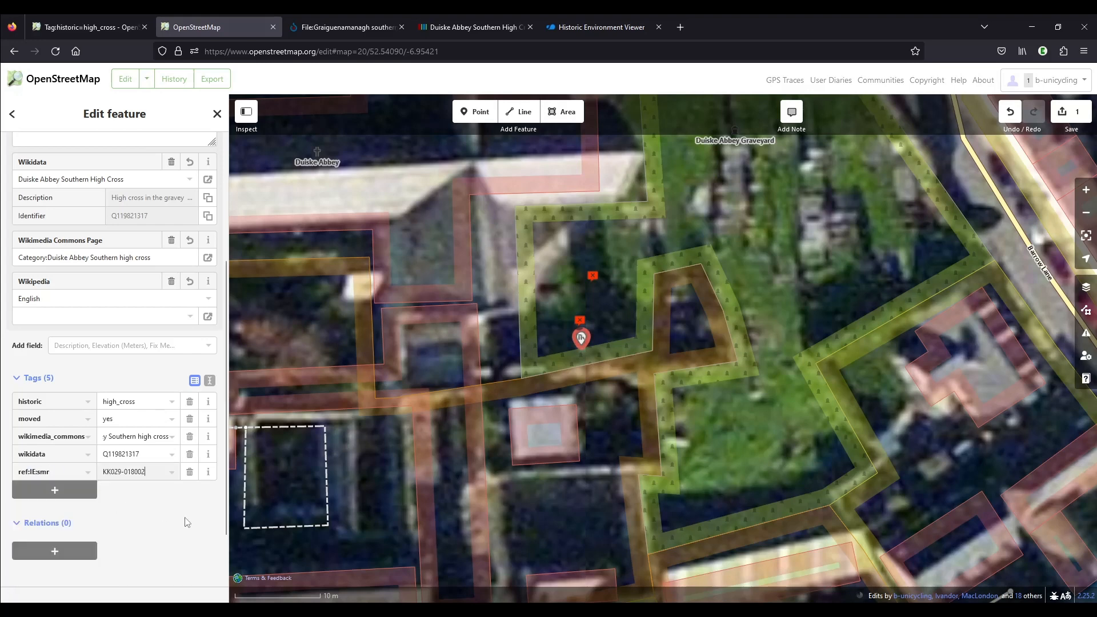
Check the additional tags on the high cross wiki page, and open the Jun 21, 2023 2:17 PM image sequence on the Mapillary profile in a new tab
{"action": "left_click", "coordinate": [80, 28]}
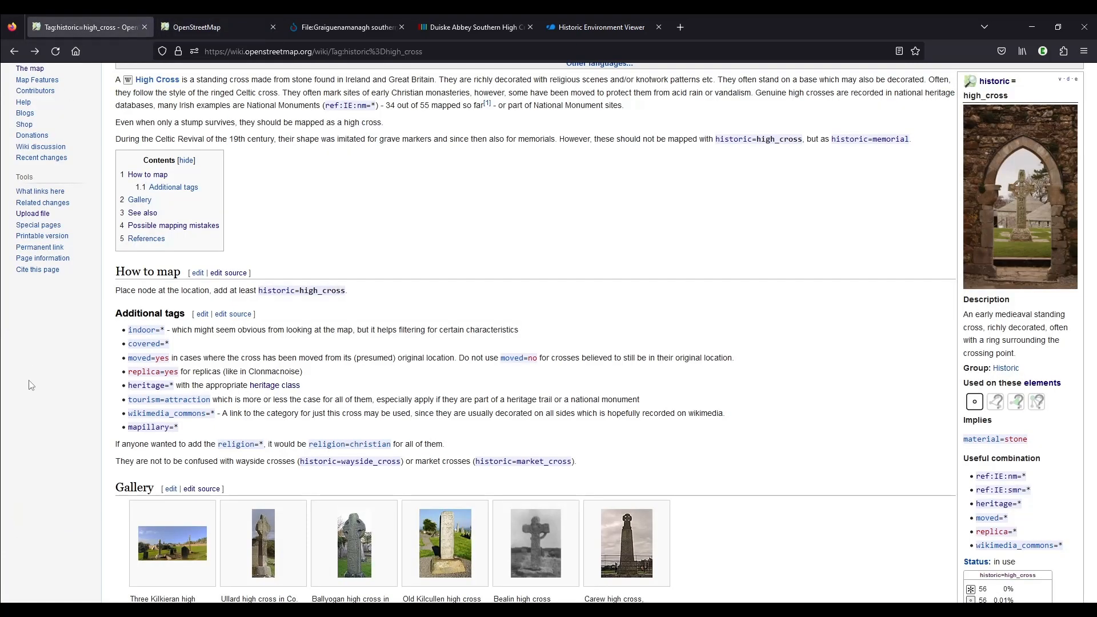
{"action": "left_click", "coordinate": [683, 26]}
{"action": "type", "text": "mapillary.com/"}
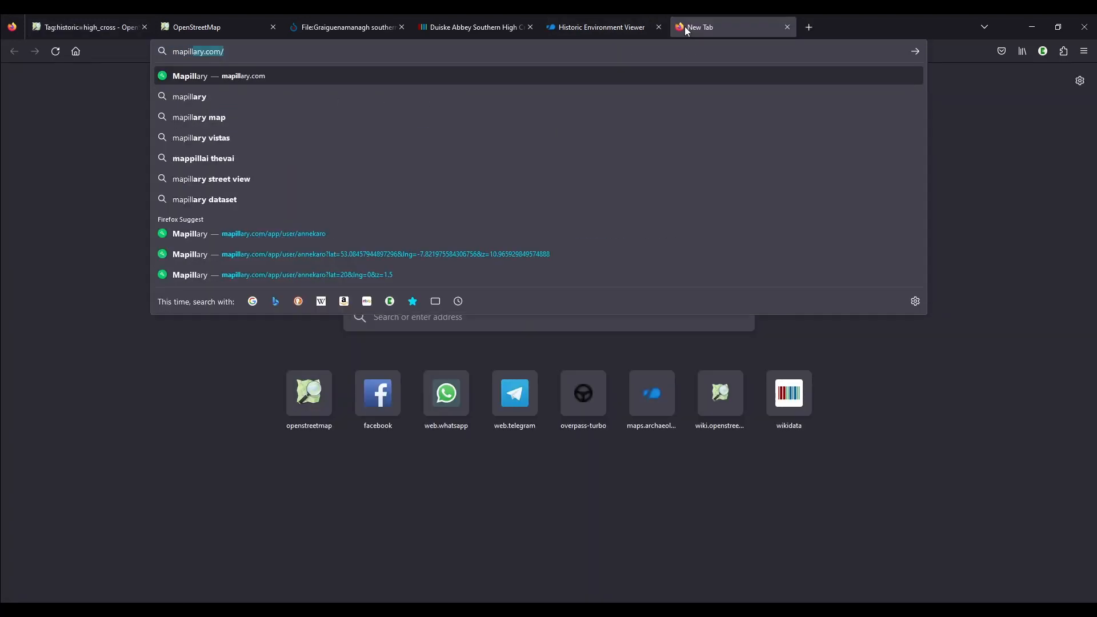
{"action": "left_click", "coordinate": [383, 230]}
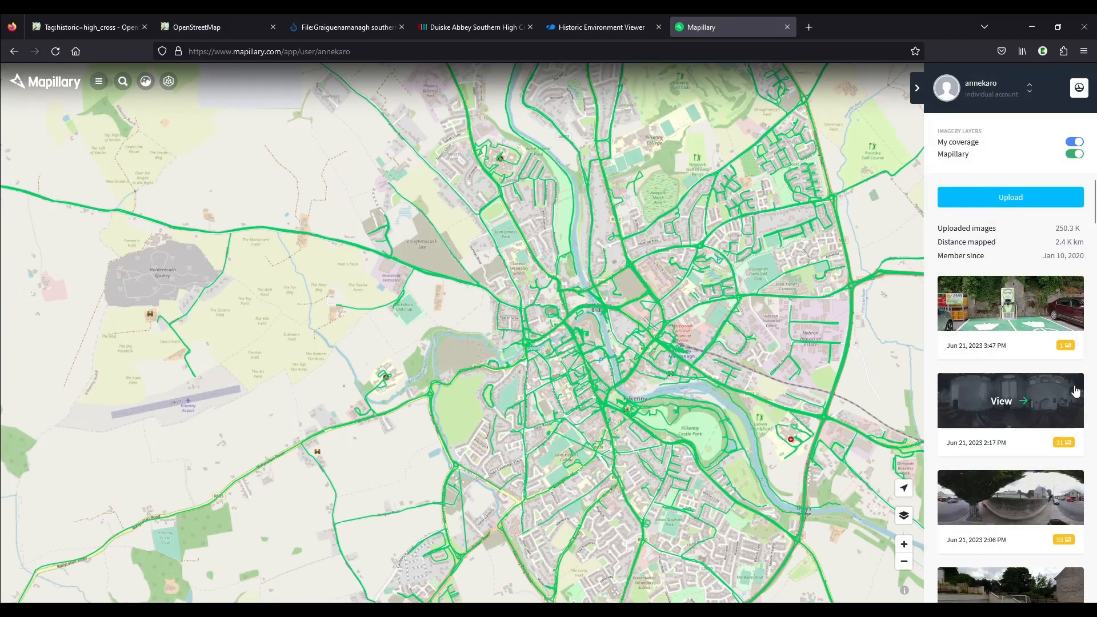
{"action": "left_click", "coordinate": [1029, 408]}
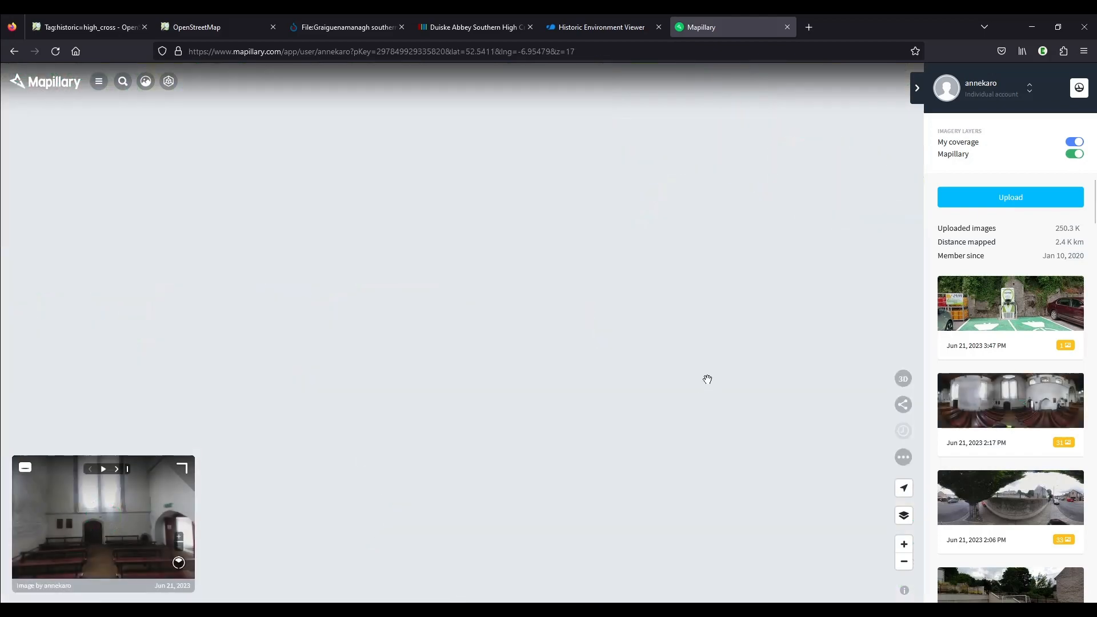
Compare the Mapillary images along the path south-east of Duiske Abbey and select the graveyard image showing both high crosses
{"action": "scroll", "coordinate": [657, 394], "scroll_direction": "up", "scroll_amount": 5}
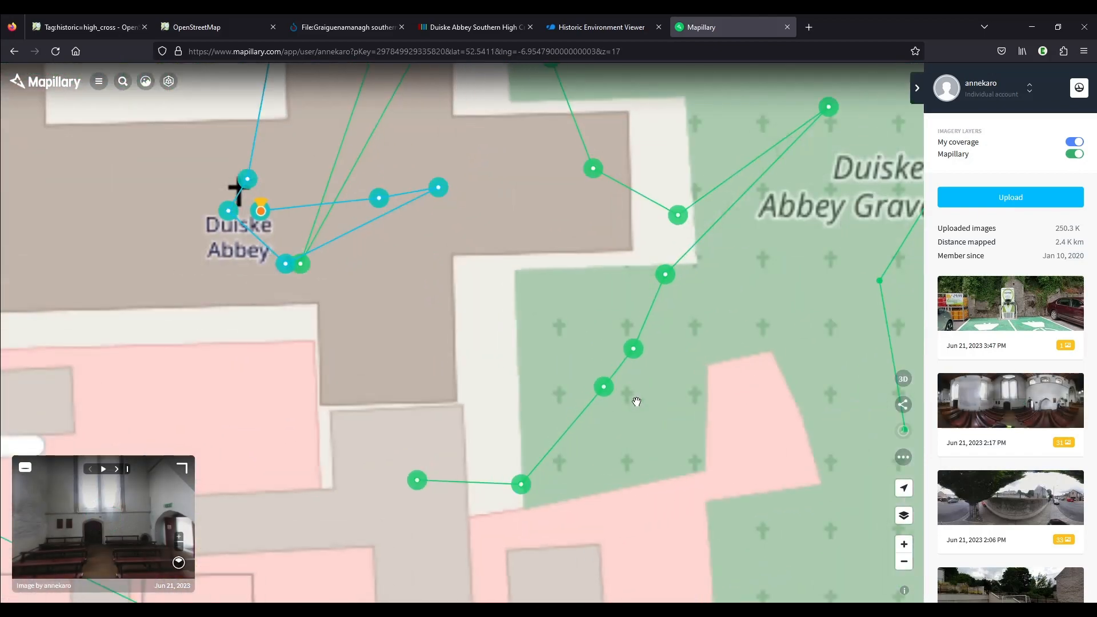
{"action": "left_click", "coordinate": [604, 388]}
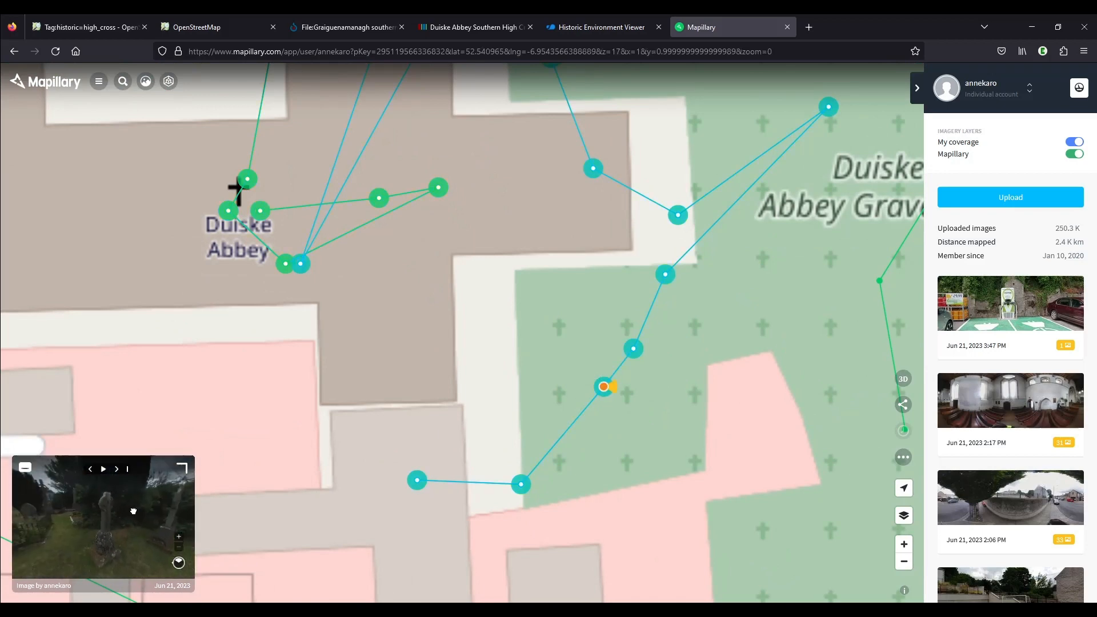
{"action": "left_click", "coordinate": [417, 480]}
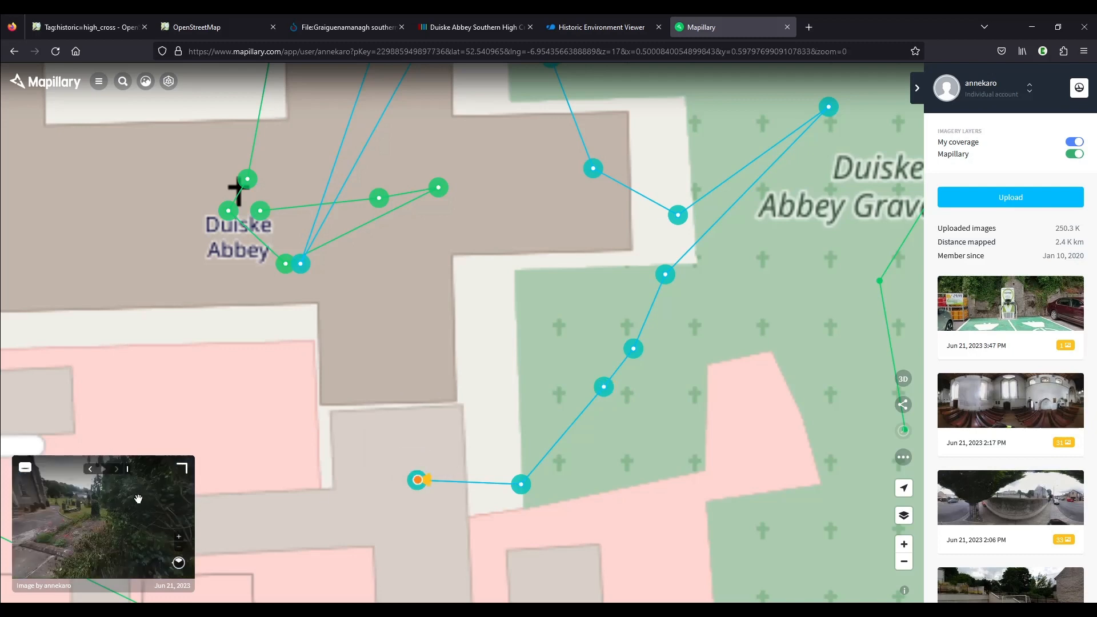
{"action": "left_click", "coordinate": [521, 484]}
{"action": "mouse_move", "coordinate": [136, 517]}
{"action": "left_mouse_down"}
{"action": "mouse_move", "coordinate": [76, 509]}
{"action": "mouse_move", "coordinate": [96, 524]}
{"action": "mouse_move", "coordinate": [84, 524]}
{"action": "mouse_move", "coordinate": [125, 523]}
{"action": "left_mouse_up"}
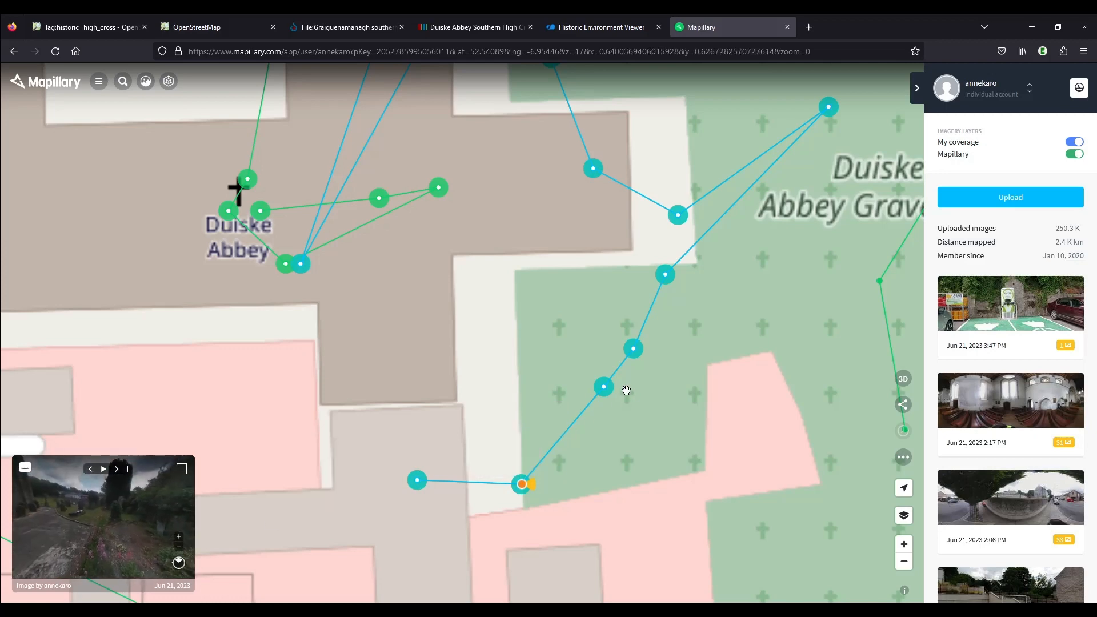
{"action": "left_click", "coordinate": [604, 389]}
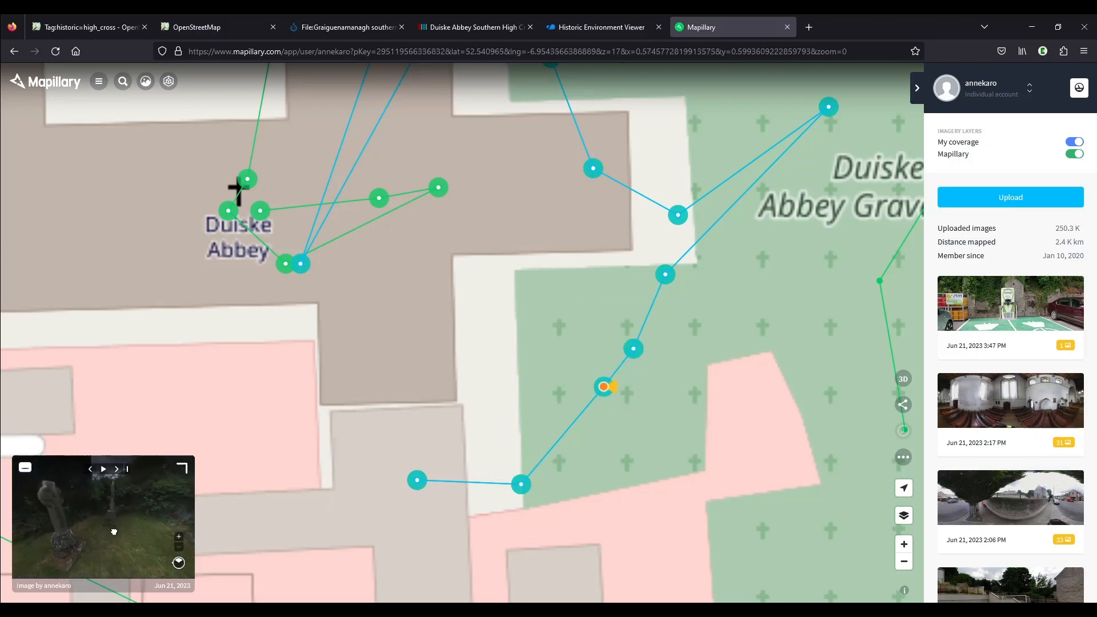
{"action": "left_click_drag", "start_coordinate": [133, 528], "coordinate": [106, 508]}
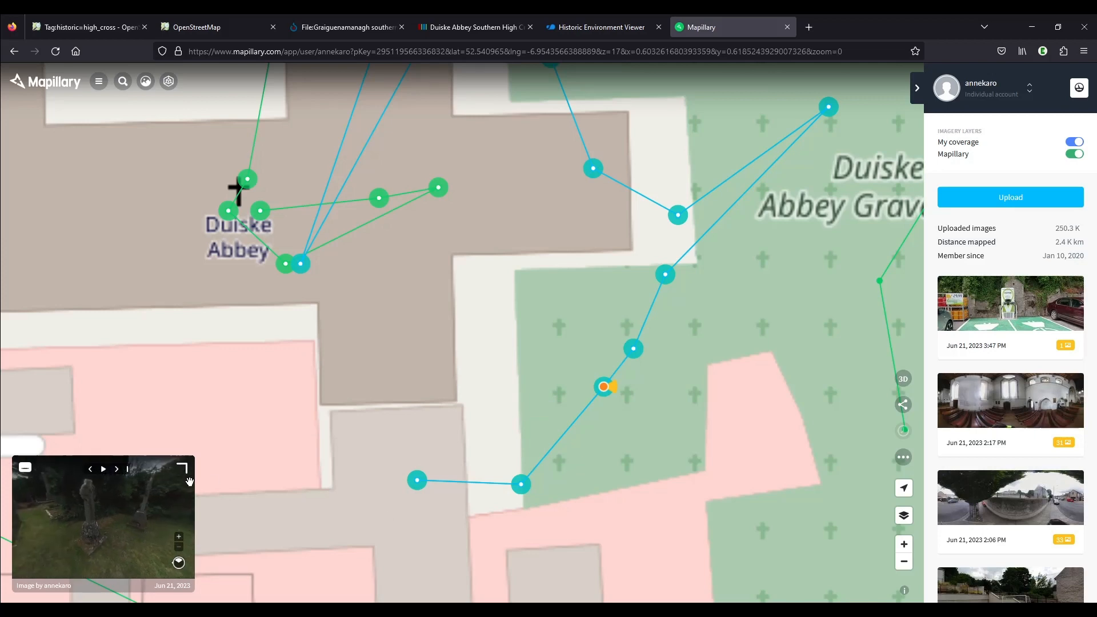
Enlarge the graveyard image and look around it from the high crosses to the abbey and back
{"action": "left_click", "coordinate": [182, 469]}
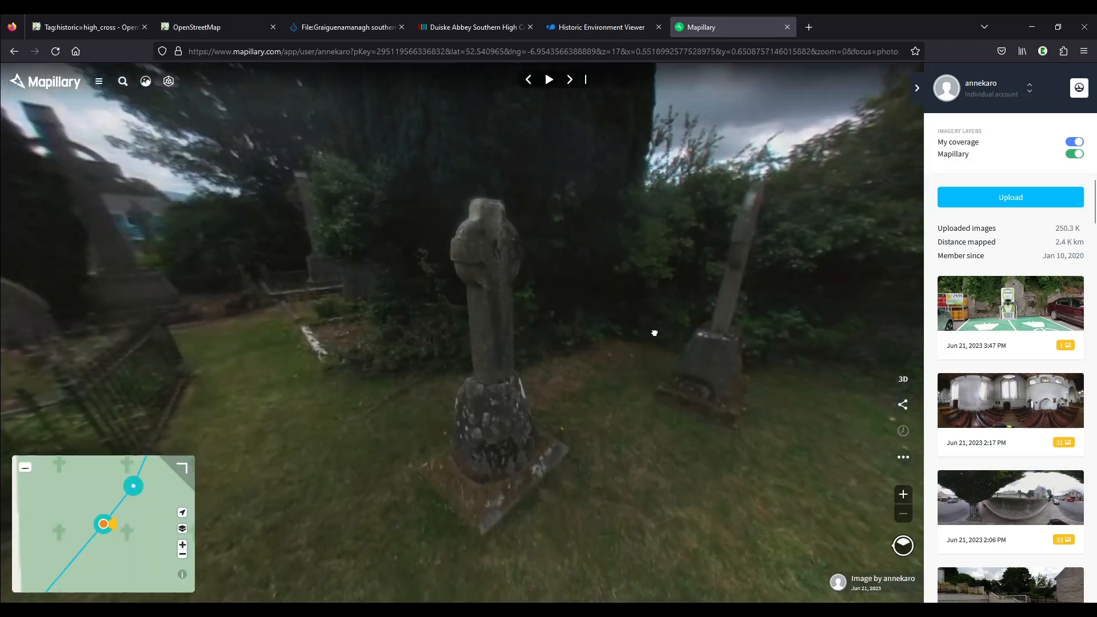
{"action": "left_click_drag", "start_coordinate": [654, 333], "coordinate": [366, 364]}
{"action": "left_click_drag", "start_coordinate": [696, 343], "coordinate": [331, 363]}
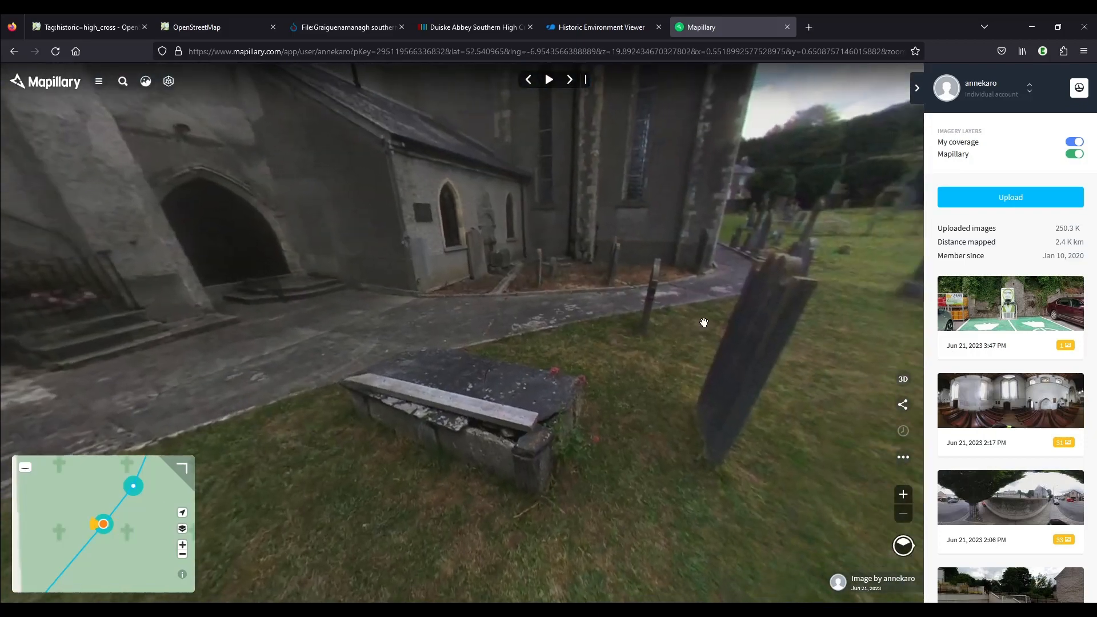
{"action": "left_click_drag", "start_coordinate": [704, 322], "coordinate": [793, 345]}
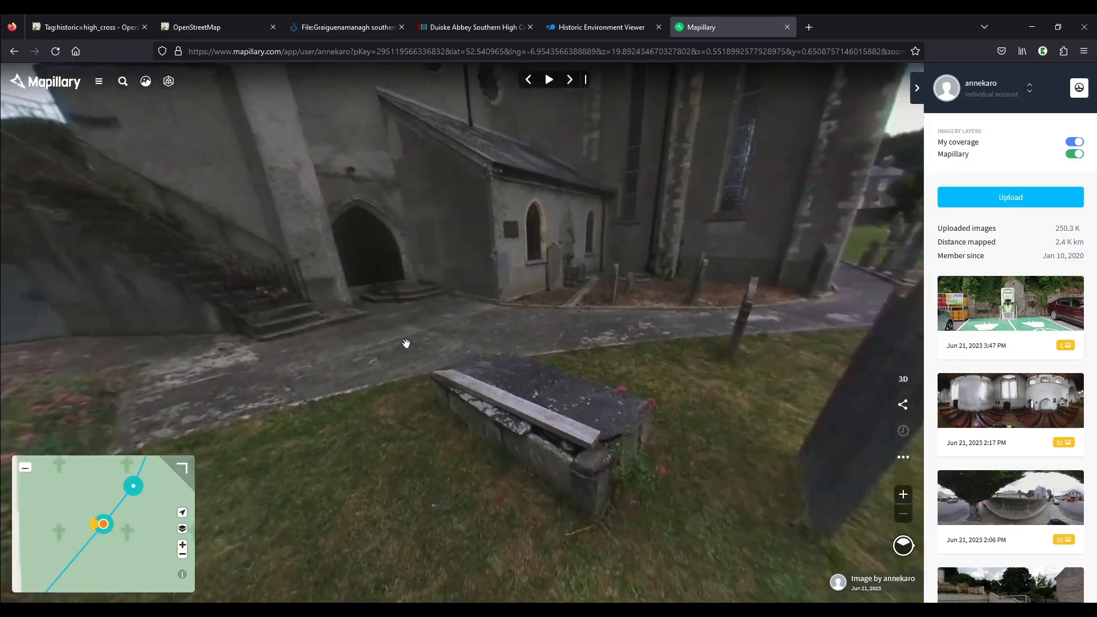
{"action": "left_click_drag", "start_coordinate": [406, 343], "coordinate": [747, 327]}
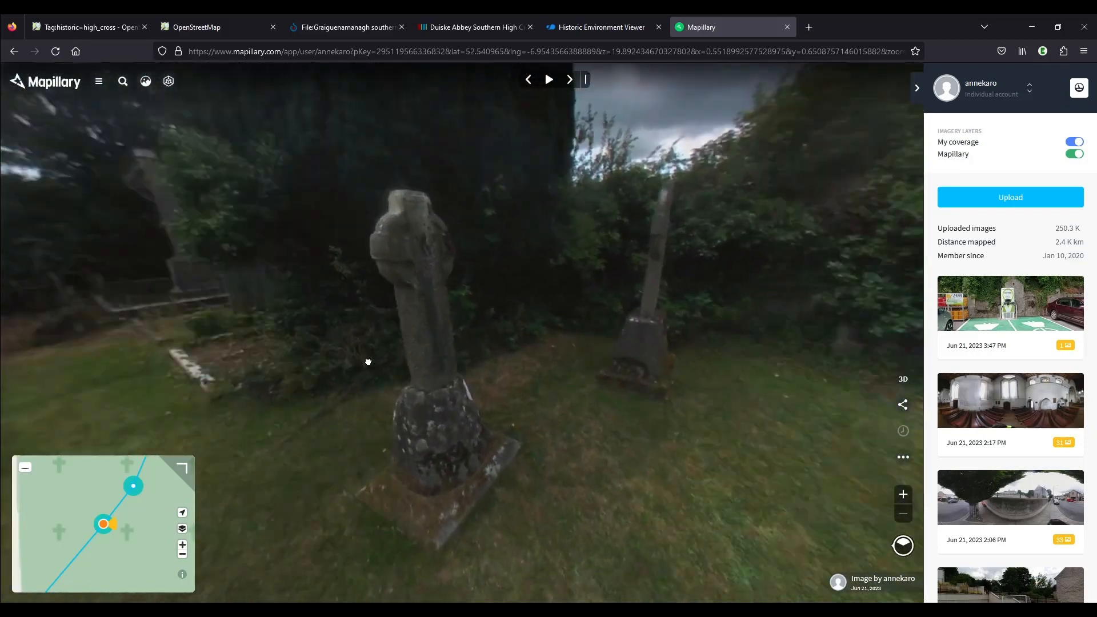
{"action": "left_click_drag", "start_coordinate": [368, 362], "coordinate": [343, 375]}
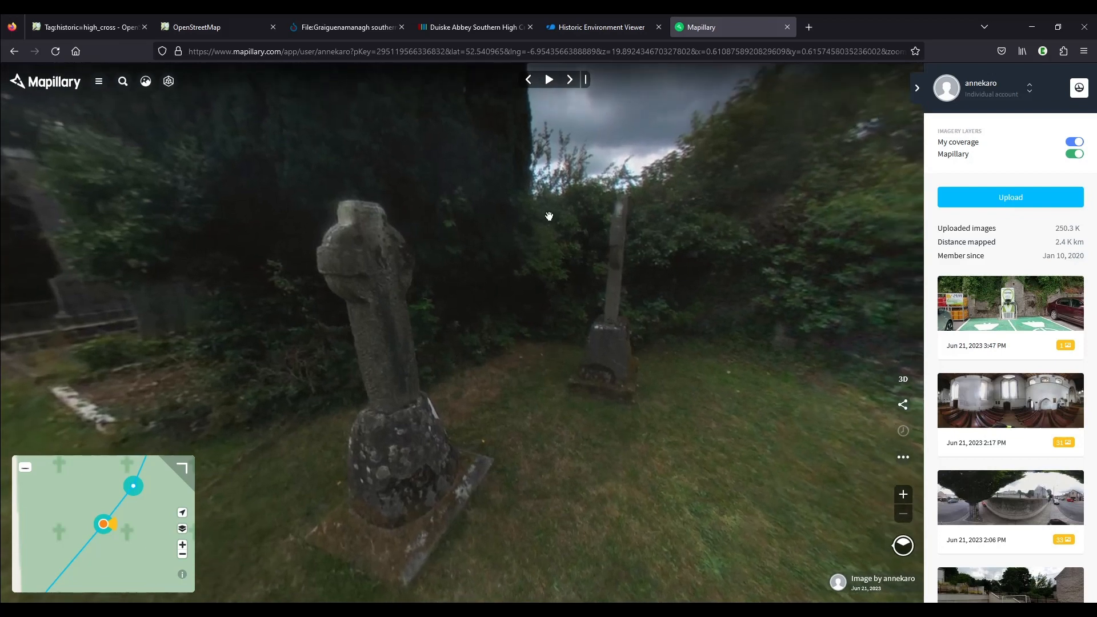
{"action": "left_click_drag", "start_coordinate": [658, 315], "coordinate": [582, 188]}
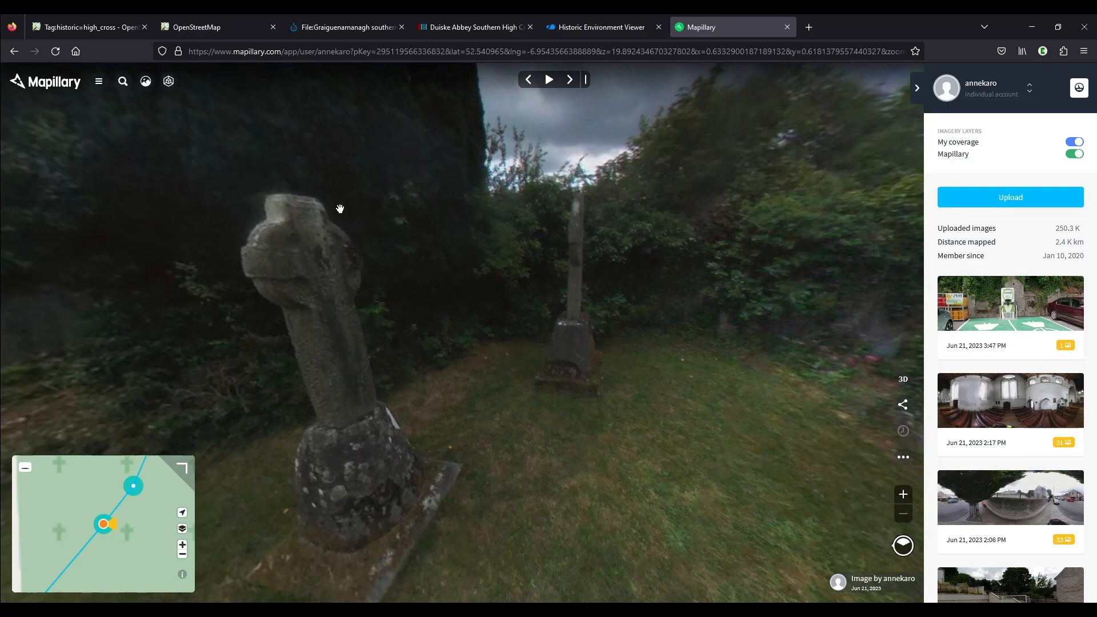
{"action": "left_click", "coordinate": [904, 459]}
{"action": "left_click", "coordinate": [868, 548]}
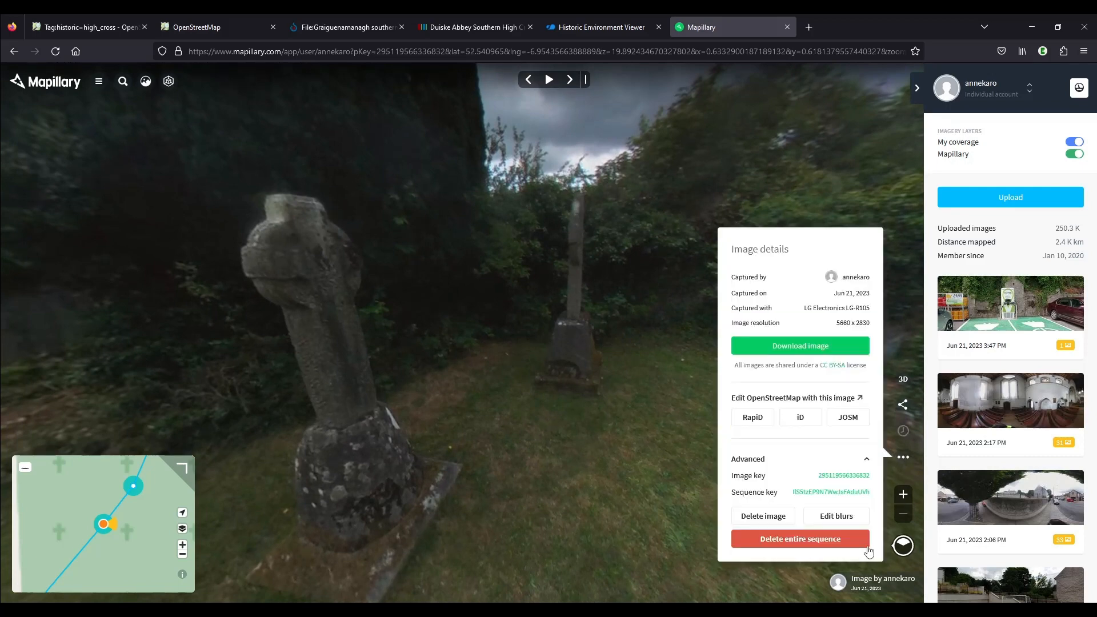
{"action": "left_click", "coordinate": [861, 481]}
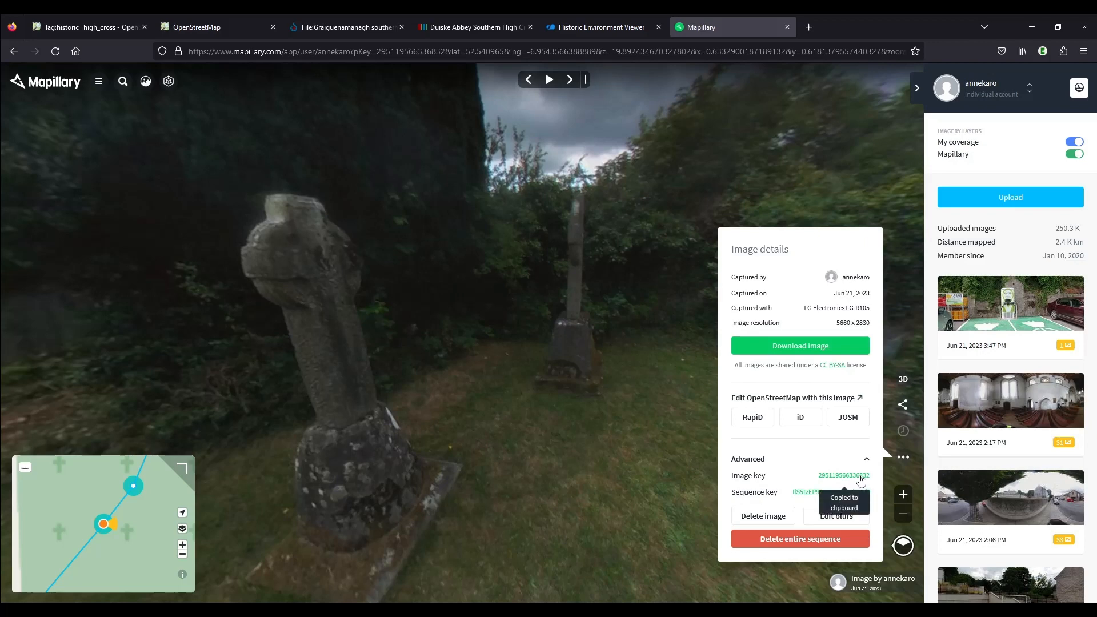
{"action": "left_click", "coordinate": [220, 28]}
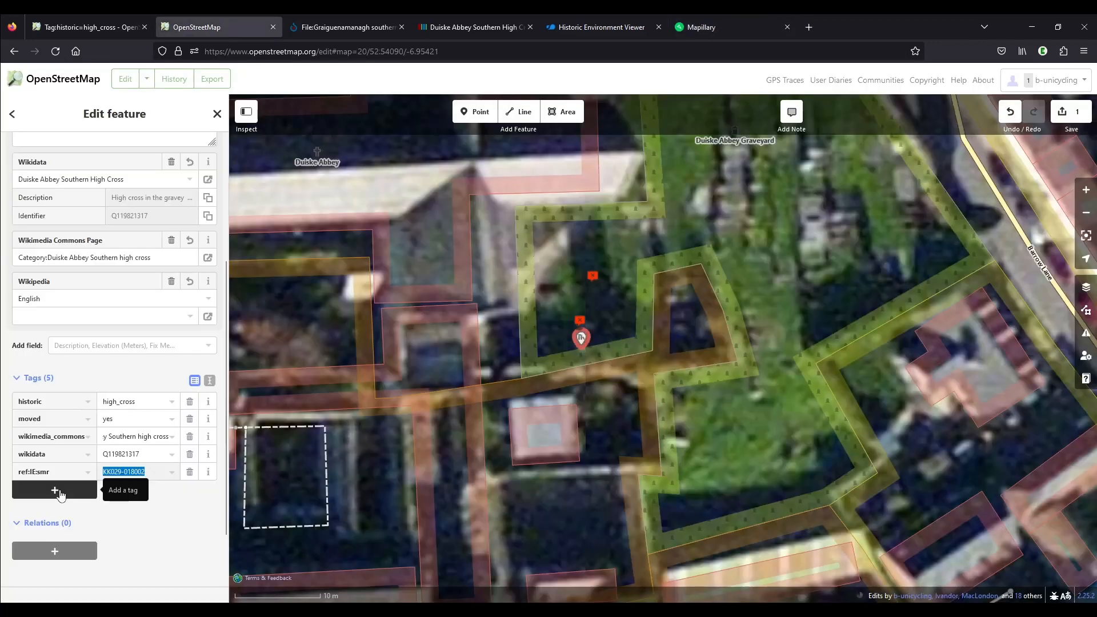
{"action": "left_click", "coordinate": [60, 489]}
{"action": "type", "text": "mapillary"}
{"action": "key", "text": "Tab"}
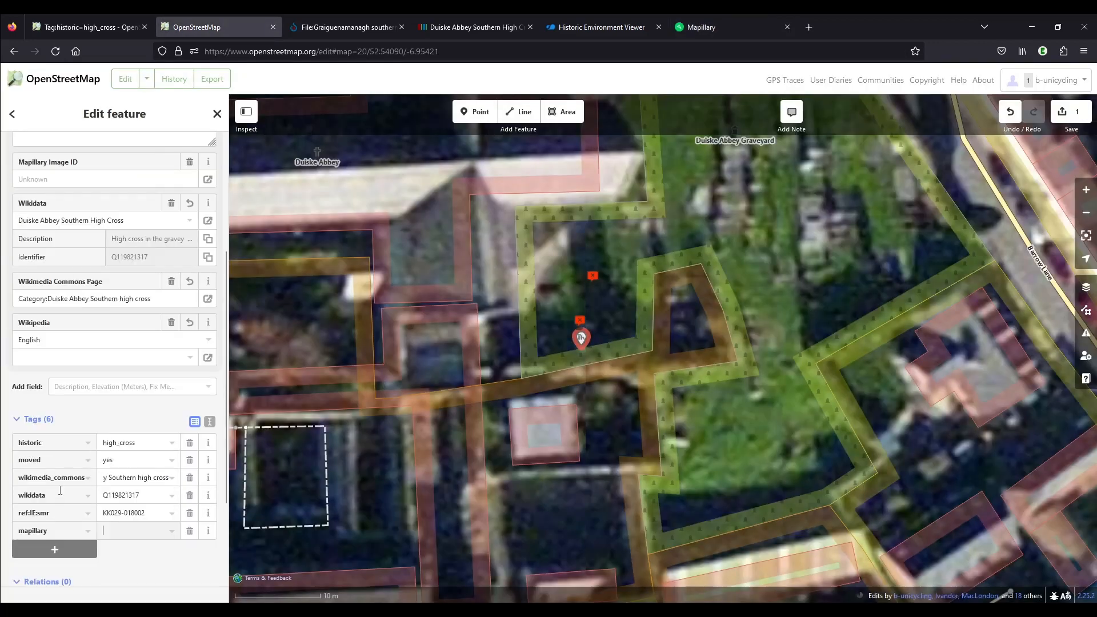
{"action": "key", "text": "ctrl+v"}
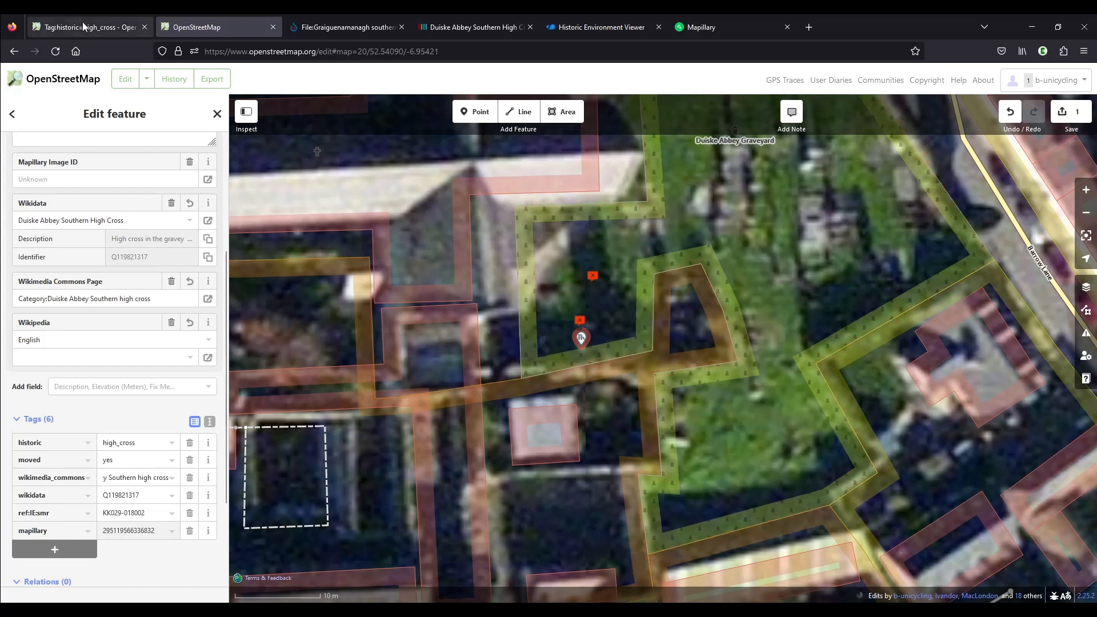
{"action": "left_click", "coordinate": [83, 27]}
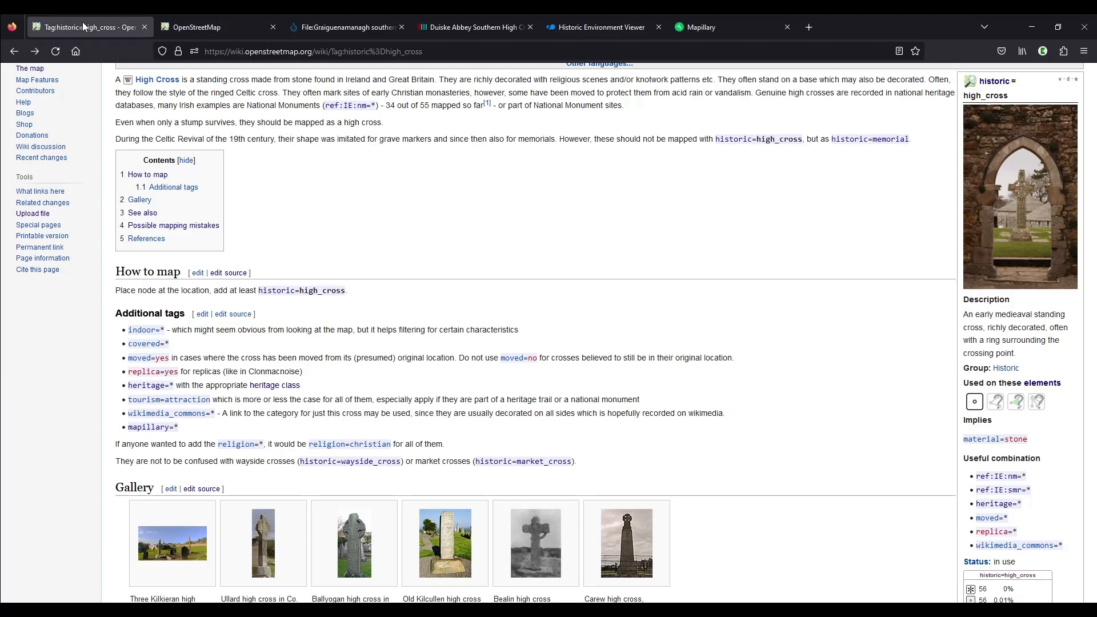
{"action": "left_click", "coordinate": [208, 27]}
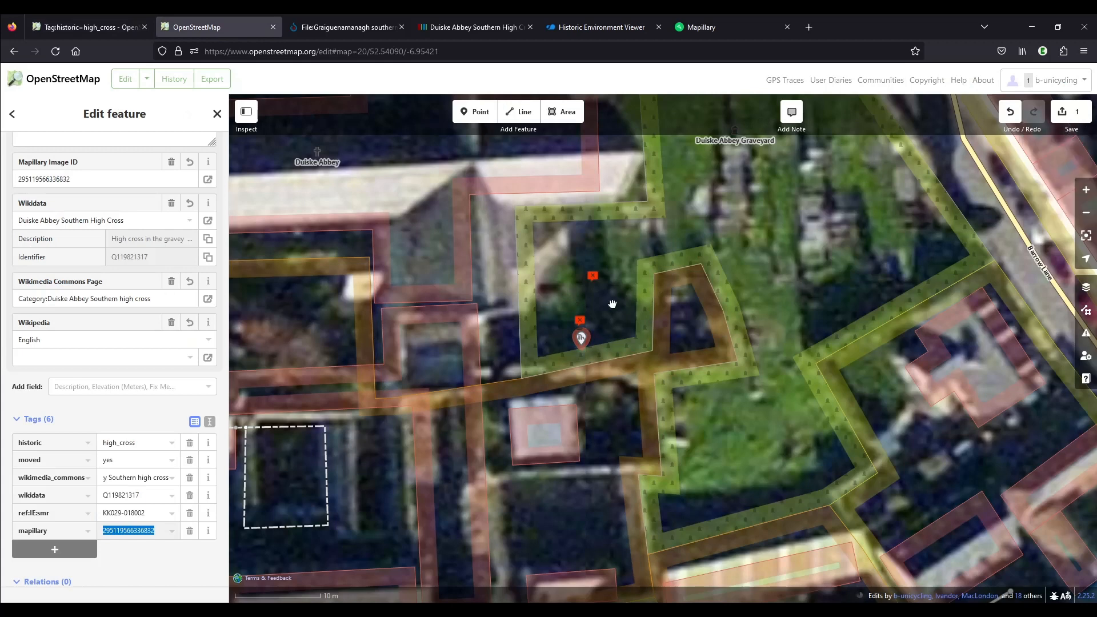
Prepare the changeset upload with the comment "added southern cross" and the sources OpenStreetMap Notes and Survey
{"action": "left_click", "coordinate": [1066, 112]}
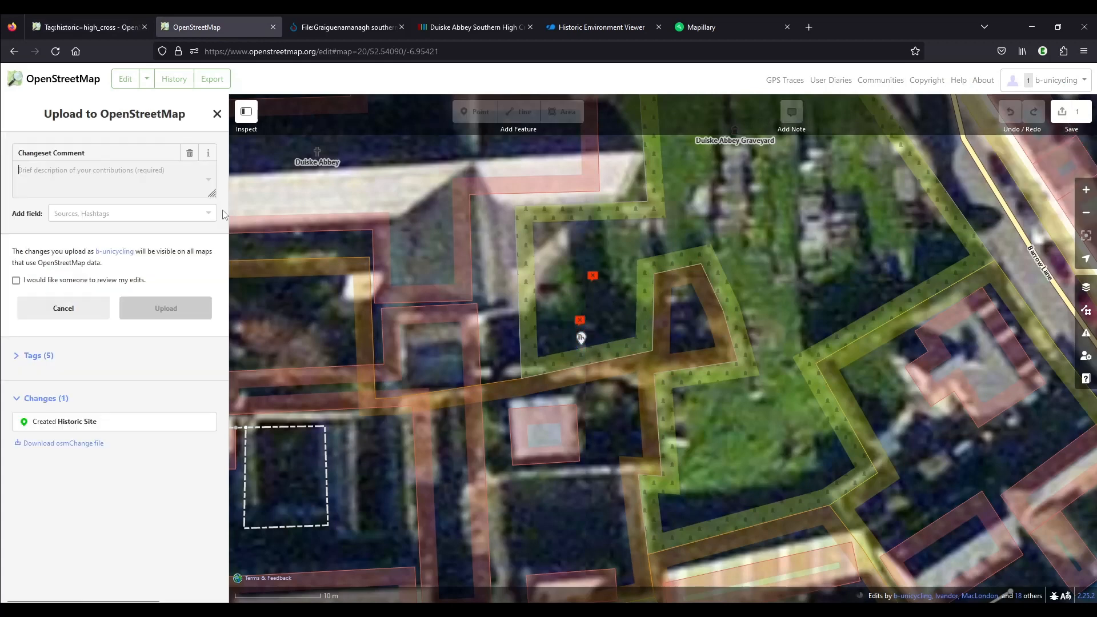
{"action": "type", "text": "added southern cross"}
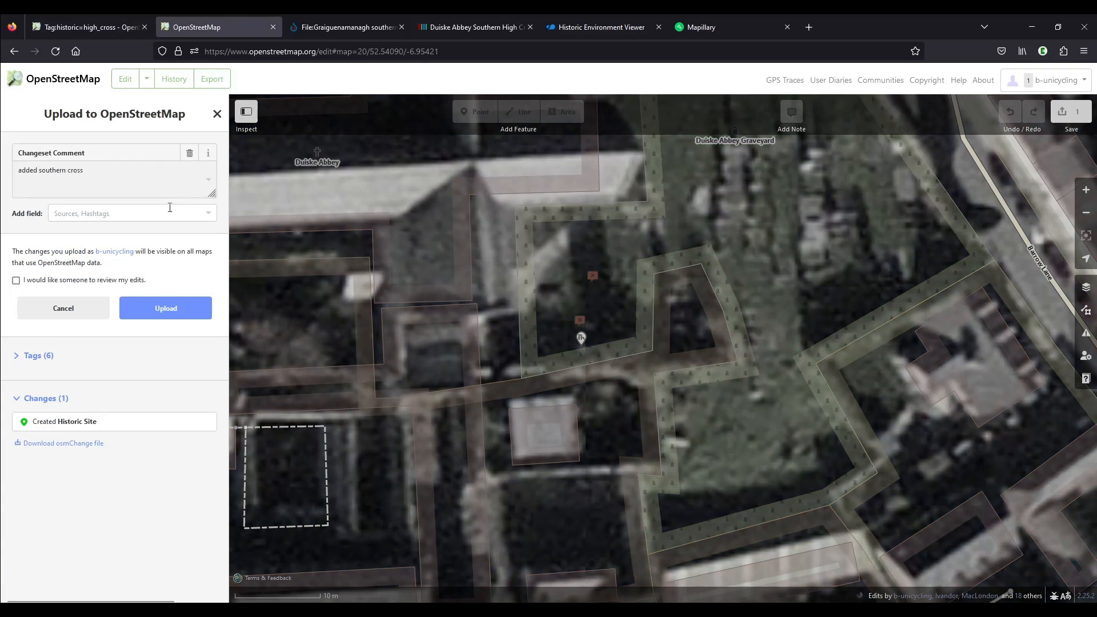
{"action": "left_click", "coordinate": [142, 213]}
{"action": "left_click", "coordinate": [87, 231]}
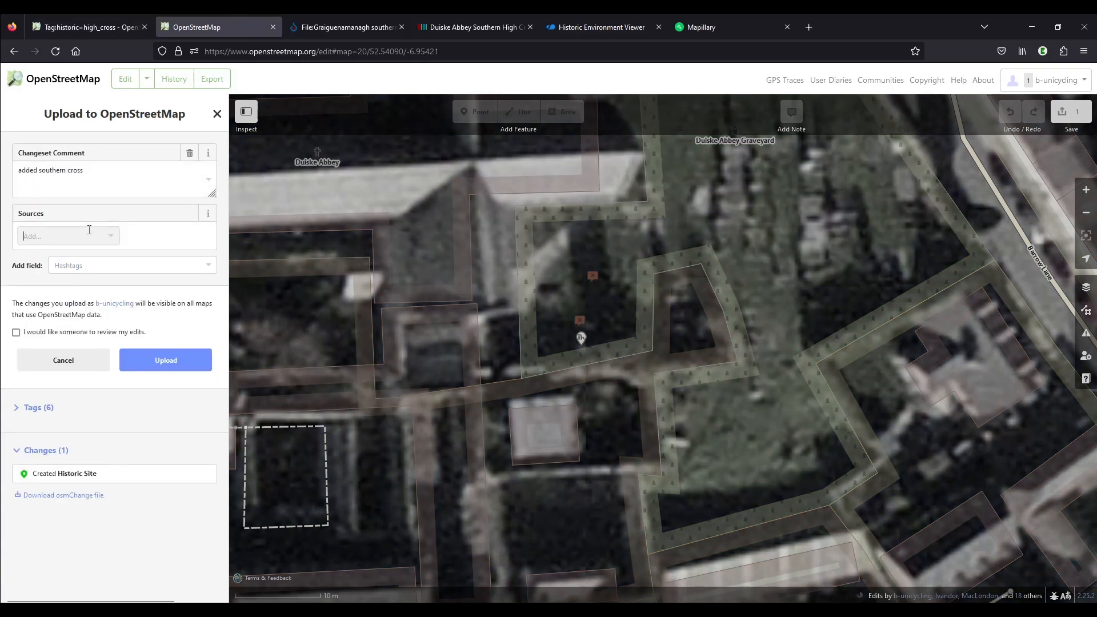
{"action": "type", "text": "note"}
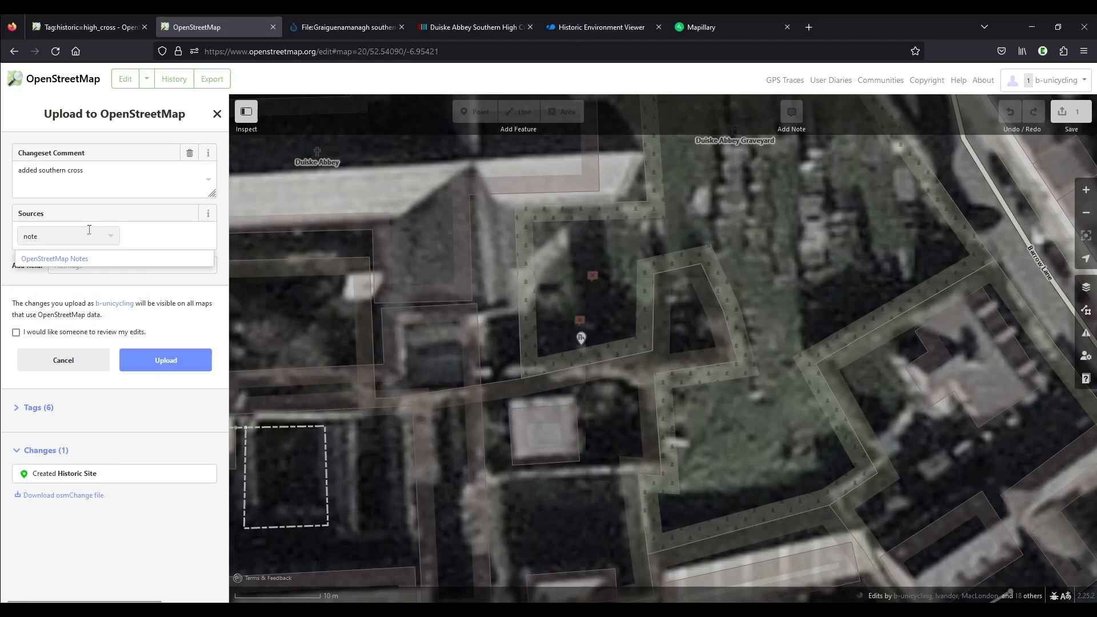
{"action": "left_click", "coordinate": [98, 258]}
{"action": "type", "text": "survey"}
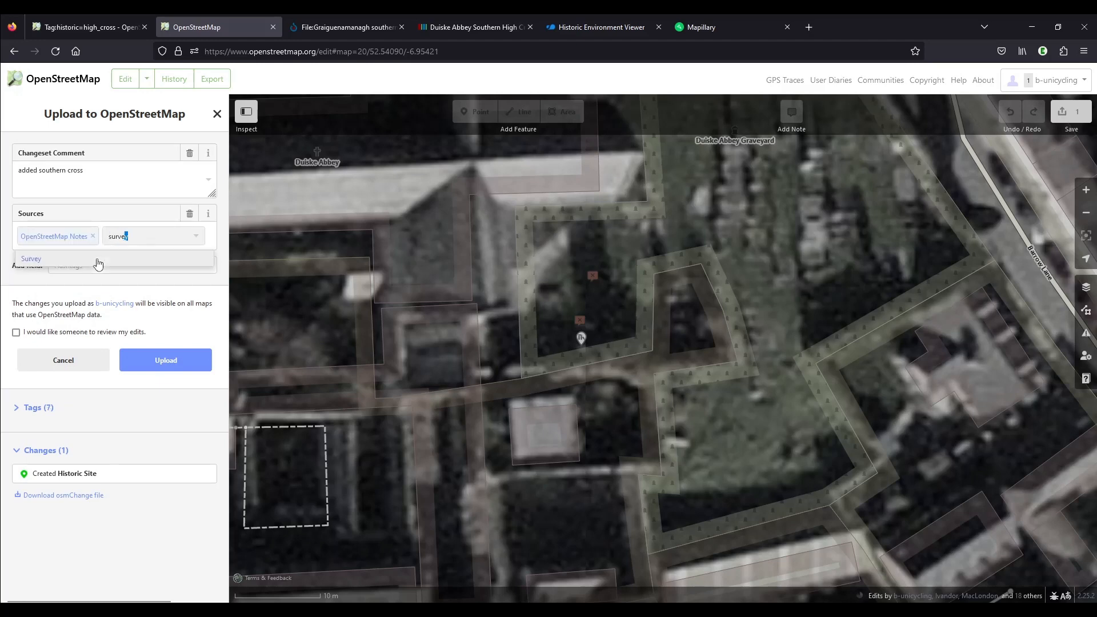
{"action": "left_click", "coordinate": [98, 258]}
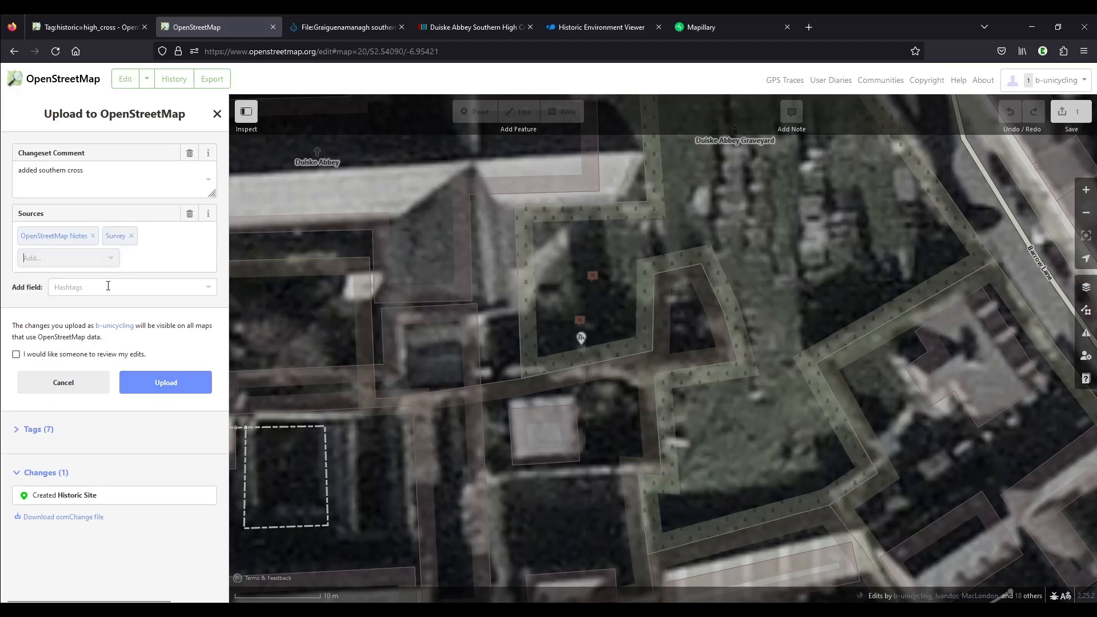
Append the hashtag #highcross to the changeset comment and upload the changes to OpenStreetMap
{"action": "left_click", "coordinate": [128, 170]}
{"action": "type", "text": "#highcross"}
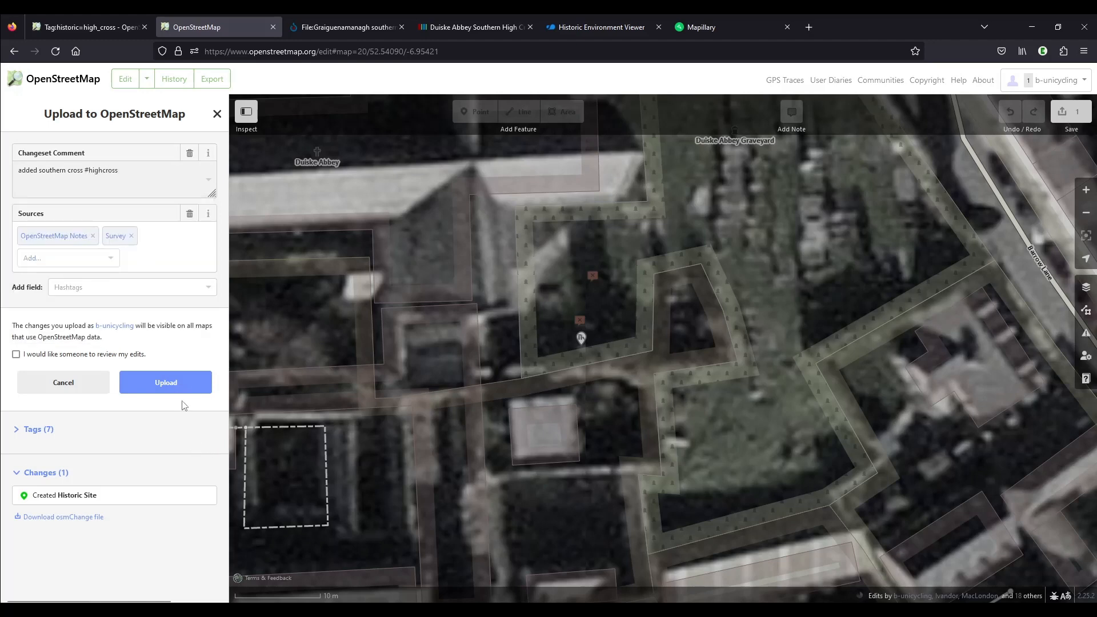
{"action": "left_click", "coordinate": [175, 388]}
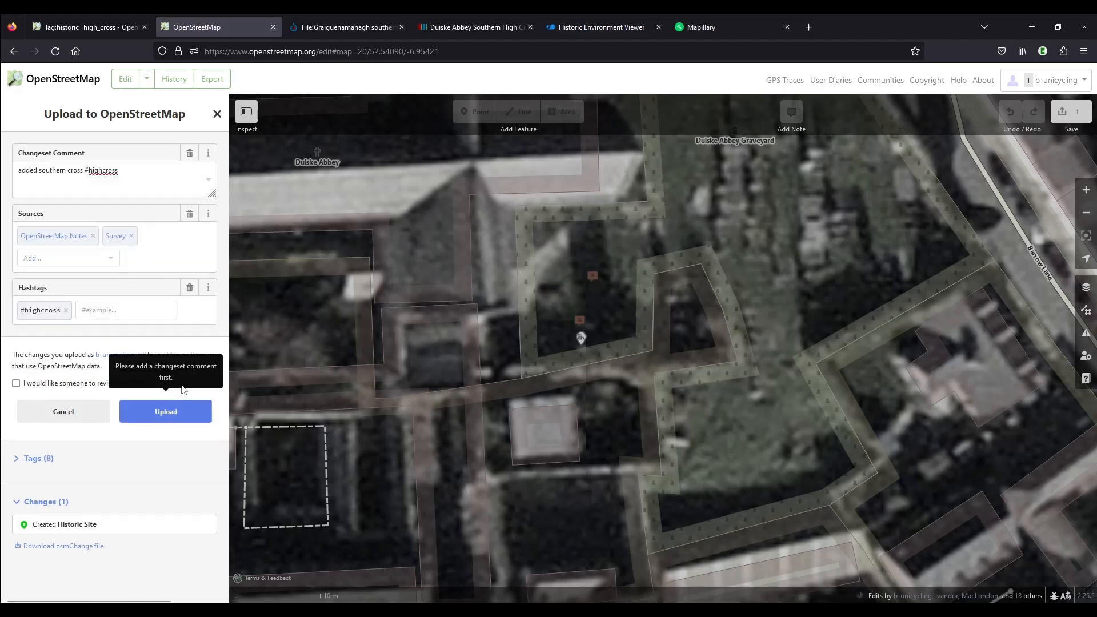
{"action": "left_click", "coordinate": [172, 416]}
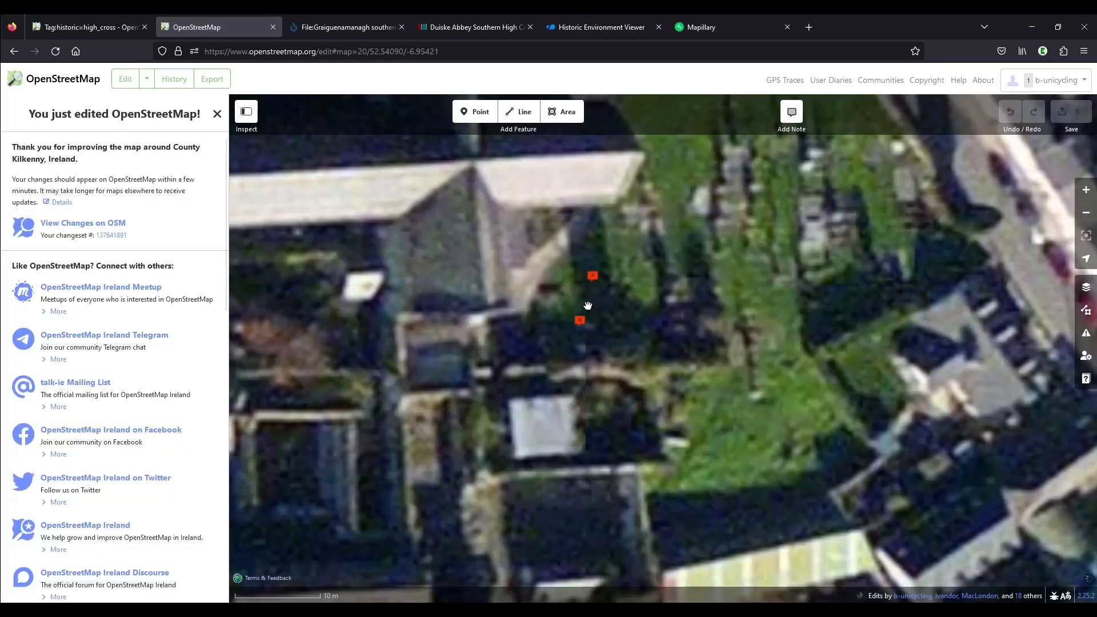
Close the "cross 2" map note beside the southern high cross with the comment "added"
{"action": "left_click", "coordinate": [579, 320]}
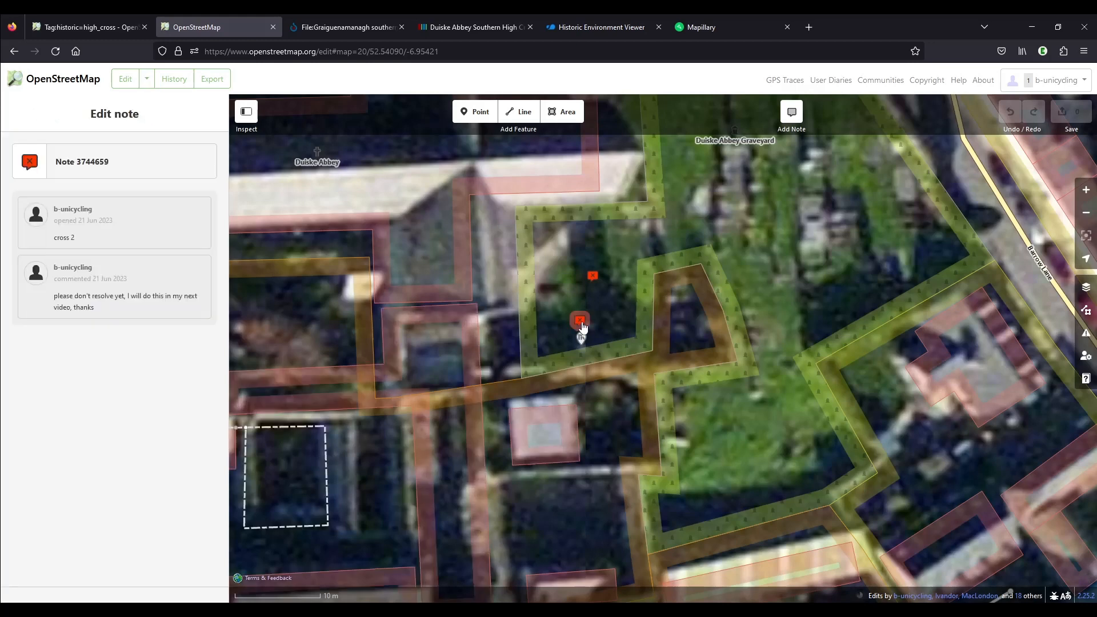
{"action": "left_click", "coordinate": [89, 374]}
{"action": "type", "text": "added"}
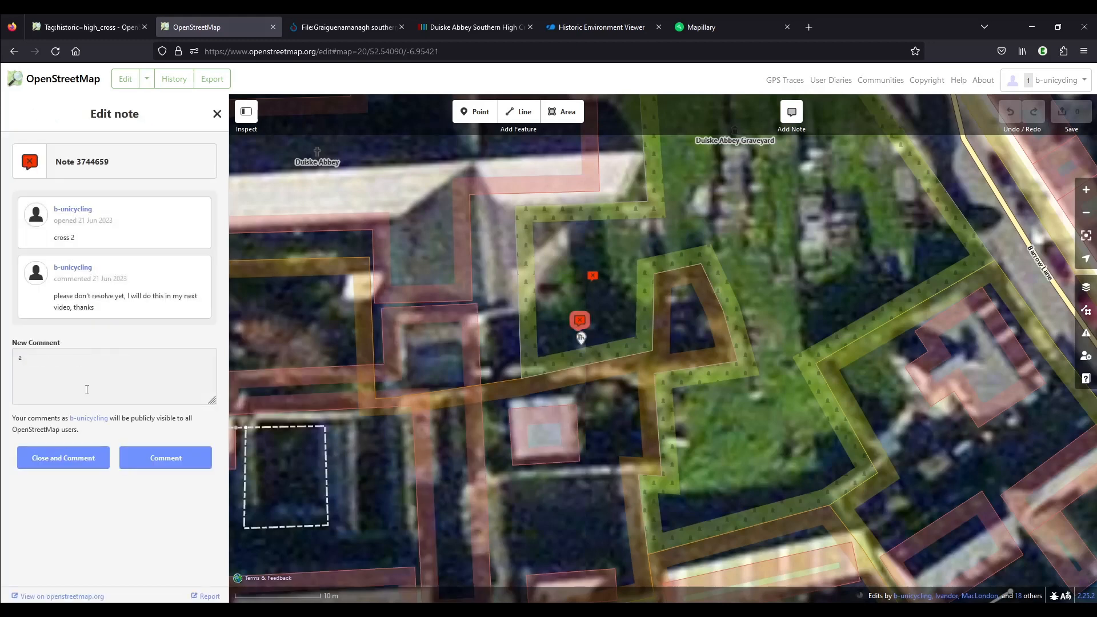
{"action": "left_click", "coordinate": [73, 467]}
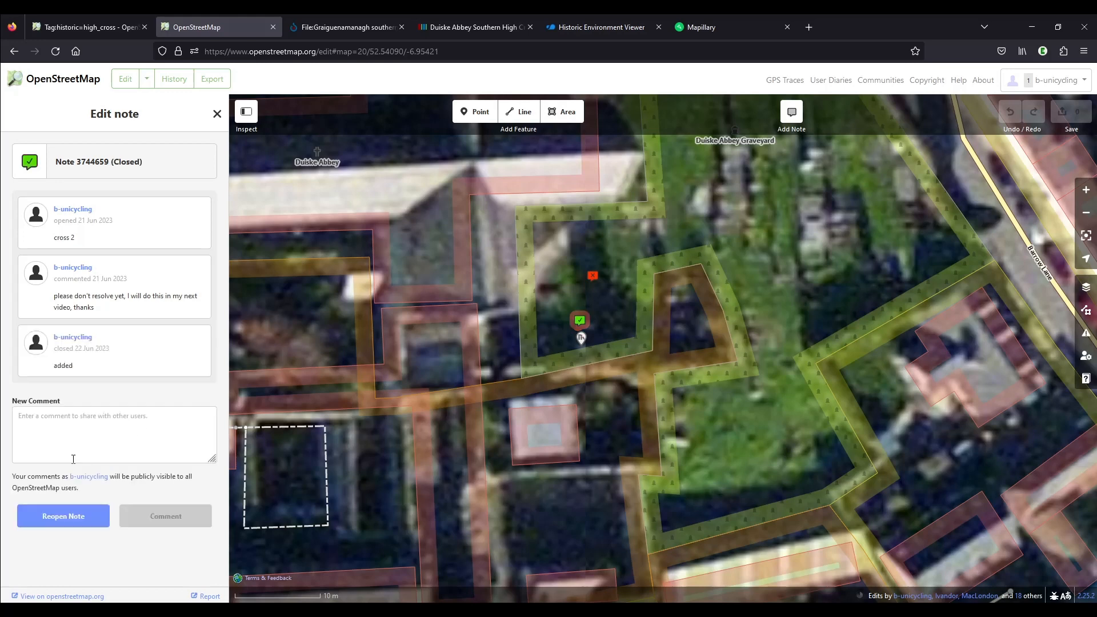
Place a new point in the graveyard just north-east of the southern high cross point
{"action": "left_click", "coordinate": [476, 112]}
{"action": "scroll", "coordinate": [648, 354], "scroll_direction": "up", "scroll_amount": 2}
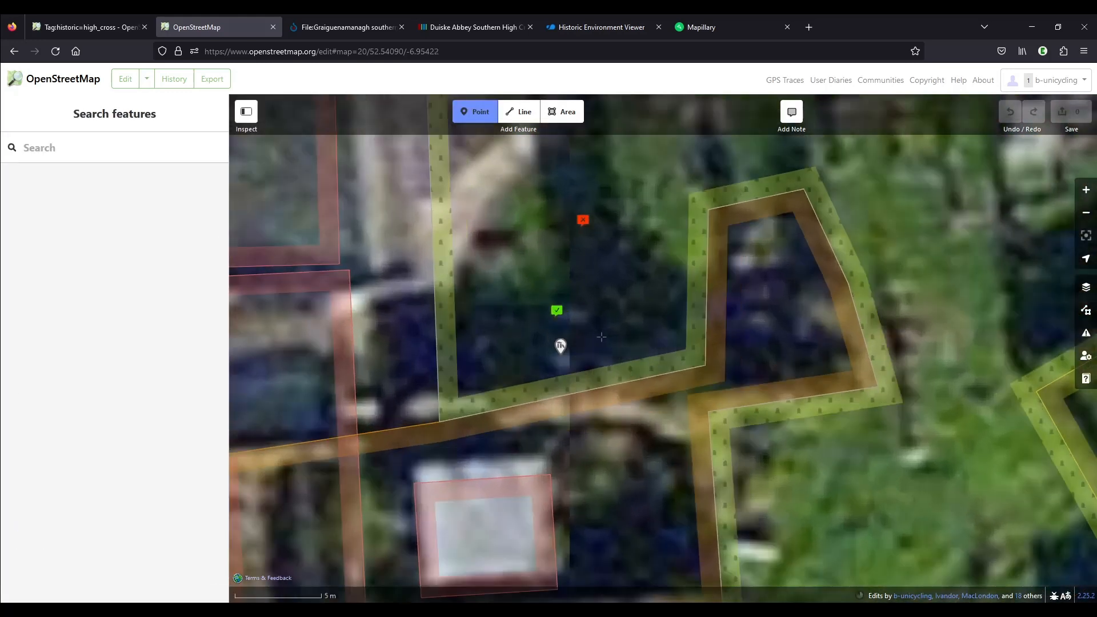
{"action": "scroll", "coordinate": [589, 321], "scroll_direction": "up", "scroll_amount": 1}
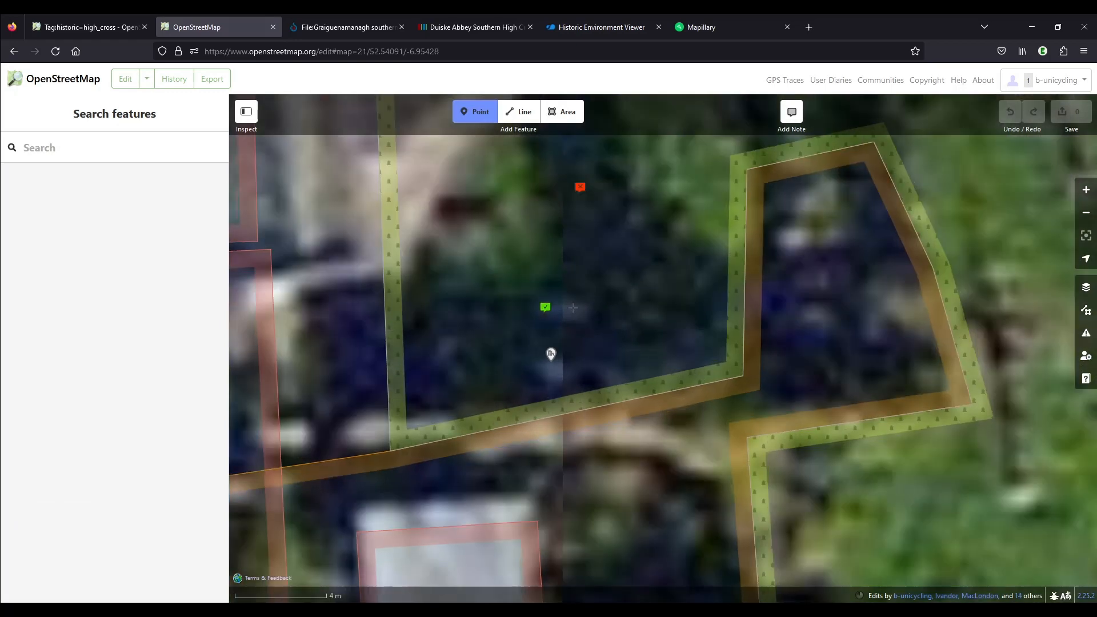
{"action": "left_click", "coordinate": [572, 310]}
{"action": "scroll", "coordinate": [633, 306], "scroll_direction": "down", "scroll_amount": 1}
{"action": "left_click", "coordinate": [120, 200]}
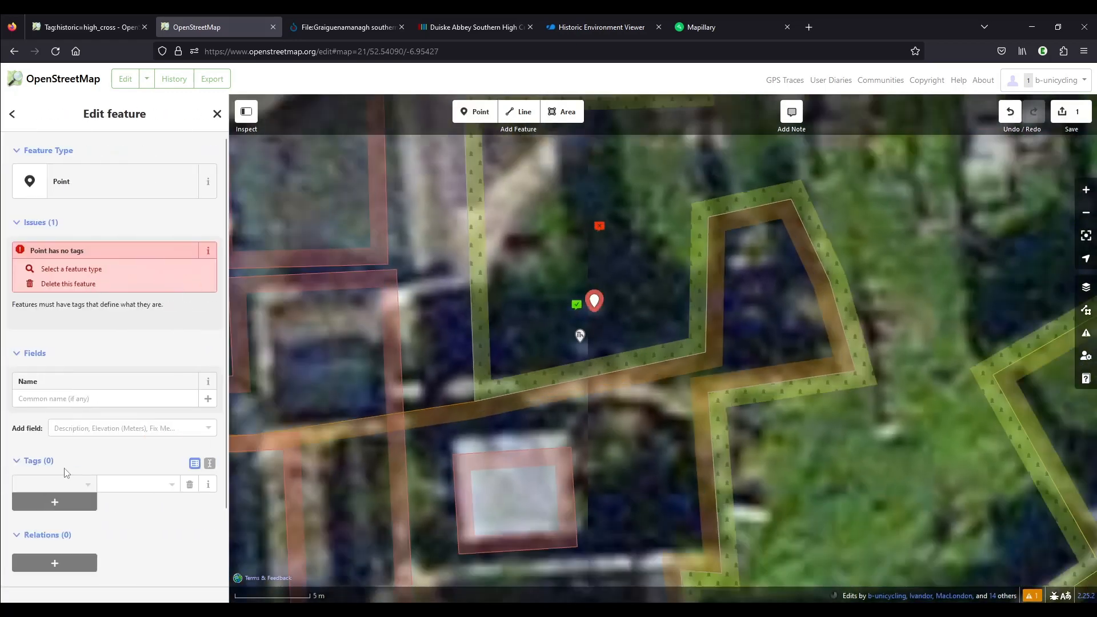
Tag the new point as historic=high_cross
{"action": "left_click", "coordinate": [51, 483]}
{"action": "type", "text": "hig"}
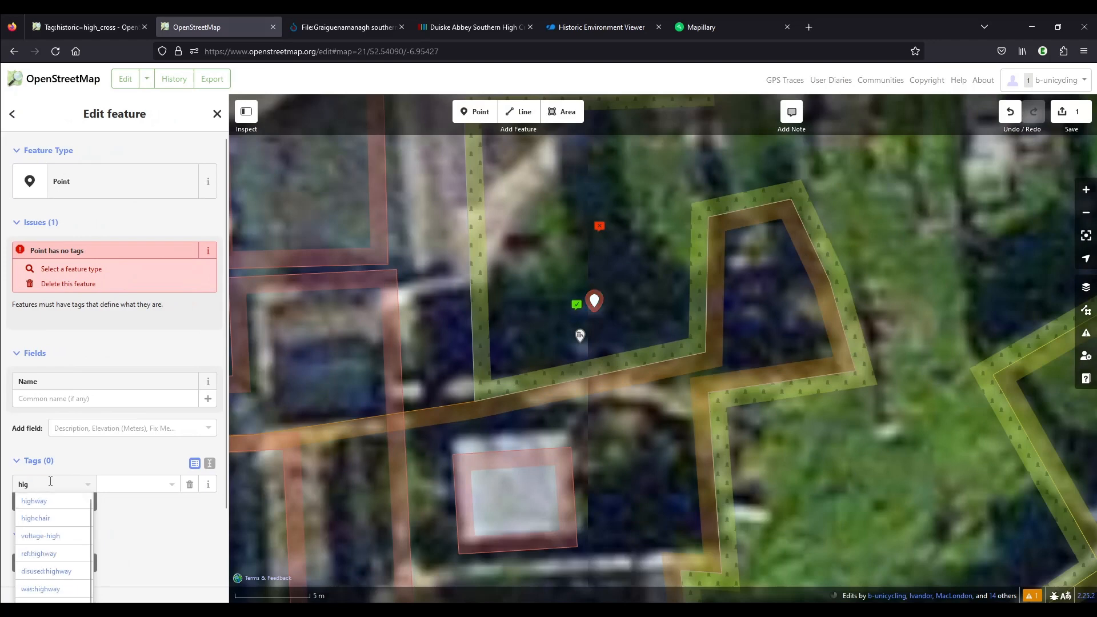
{"action": "type", "text": "storic"}
{"action": "key", "text": "Tab"}
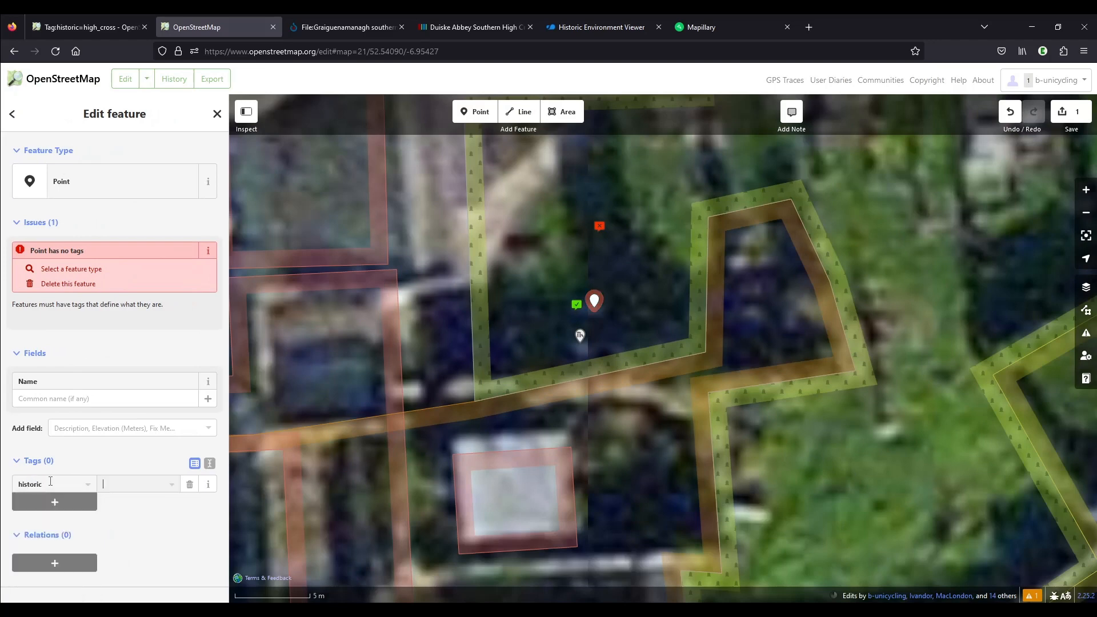
{"action": "type", "text": "highwater_mark"}
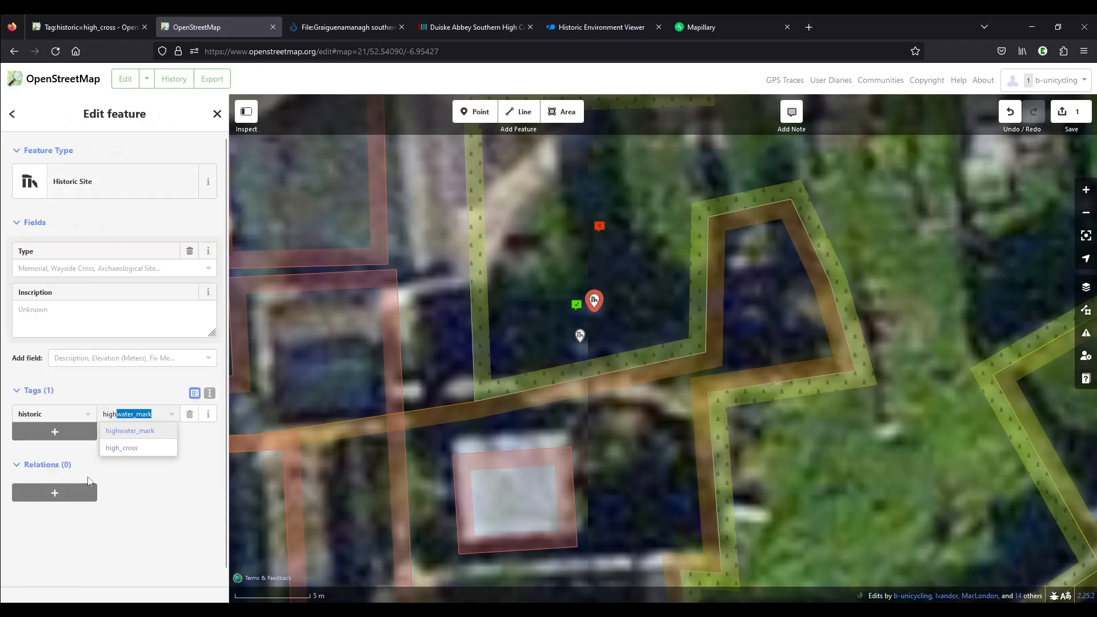
{"action": "left_click", "coordinate": [112, 448]}
{"action": "left_click", "coordinate": [80, 431]}
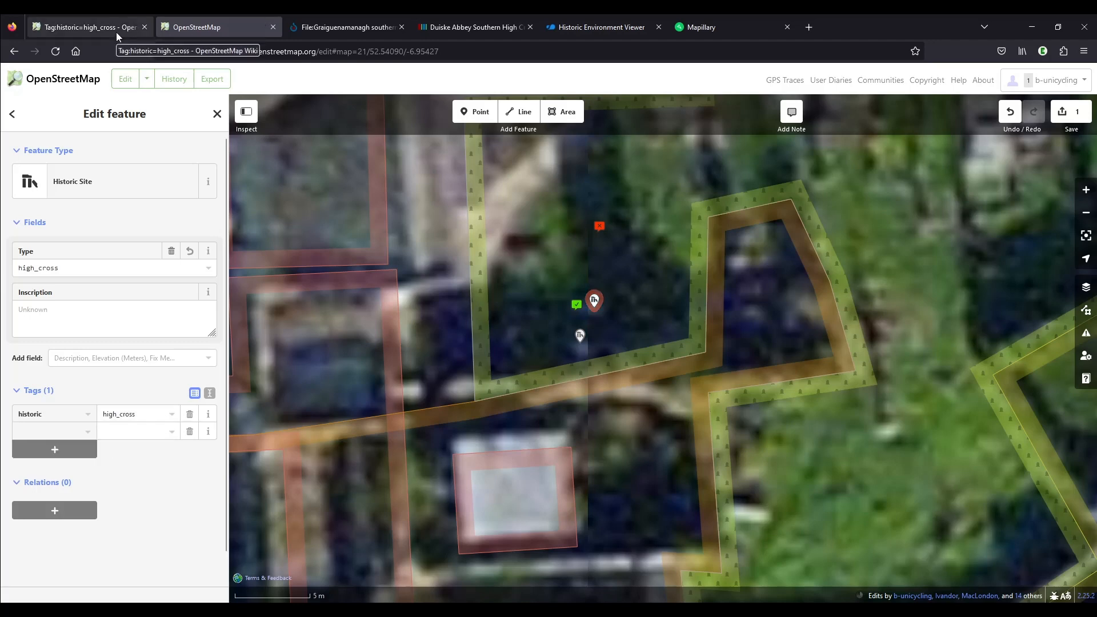
{"action": "type", "text": "mapillary"}
{"action": "key", "text": "Tab"}
{"action": "key", "text": "ctrl+v"}
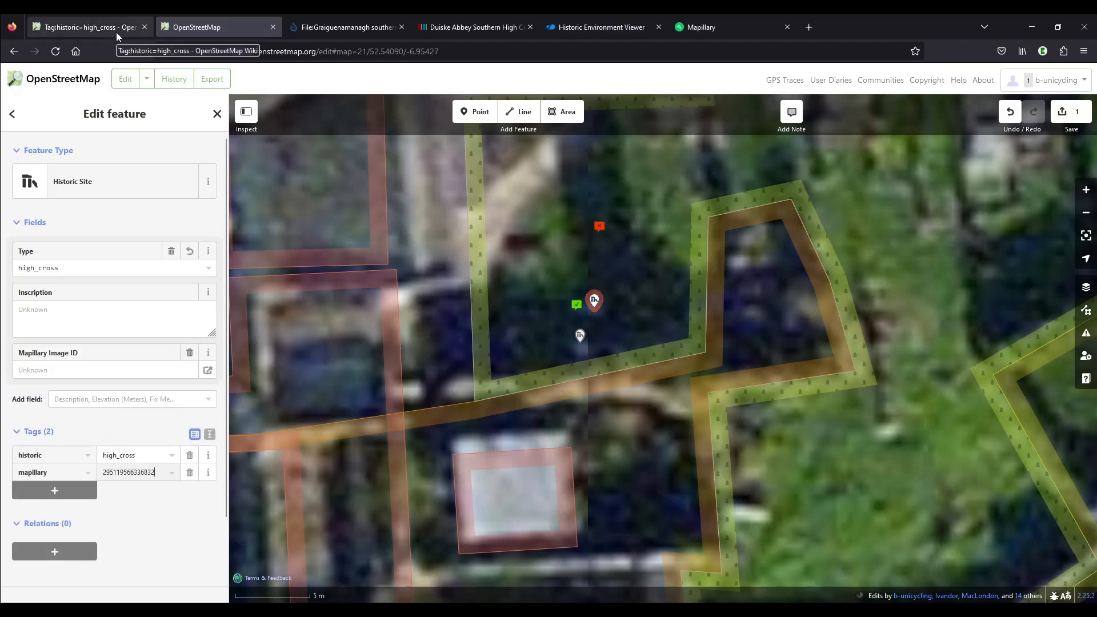
{"action": "key", "text": "Tab"}
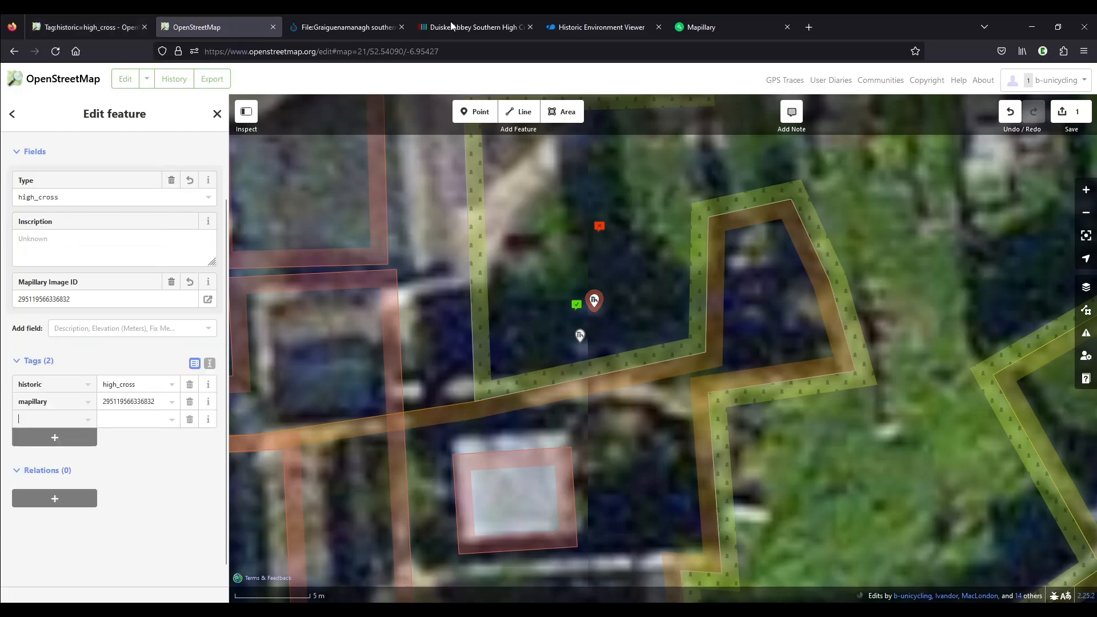
Copy the northern cross's SMR number KK029-018012 from the Historic Environment Viewer and add it to the OpenStreetMap point as ref:IE:smr
{"action": "left_click", "coordinate": [609, 25]}
{"action": "left_click", "coordinate": [524, 273]}
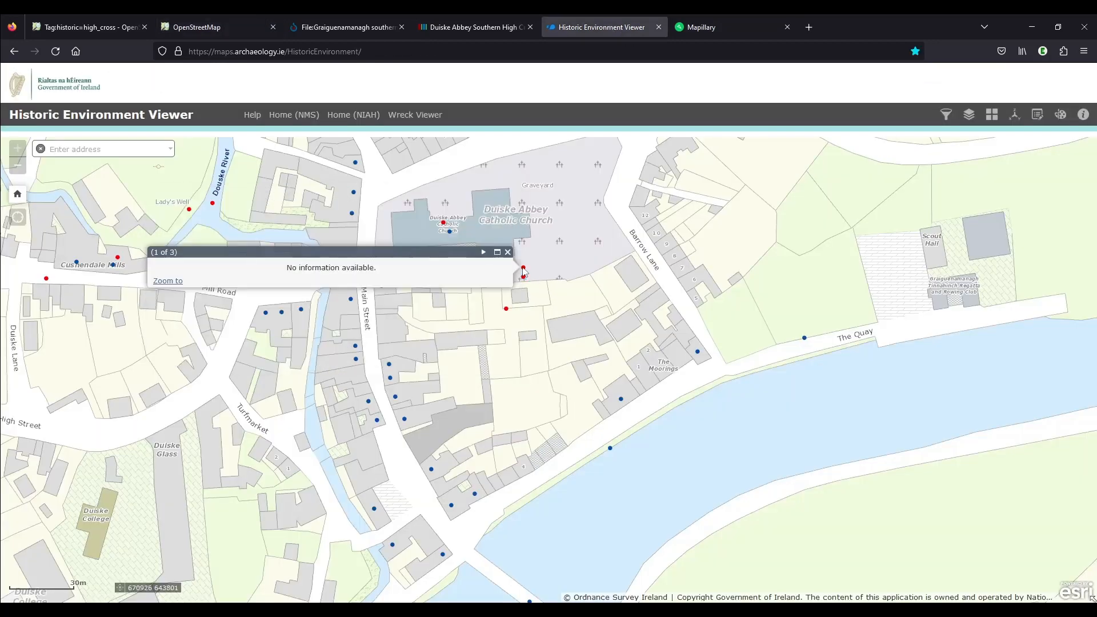
{"action": "left_click_drag", "start_coordinate": [213, 197], "coordinate": [162, 200]}
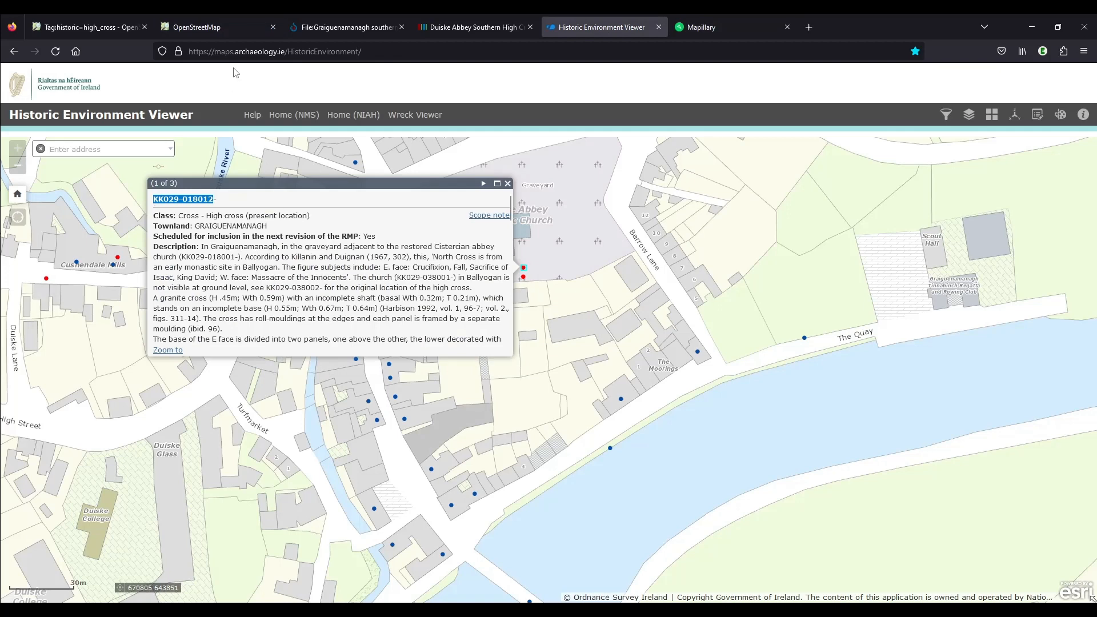
{"action": "left_click", "coordinate": [210, 29]}
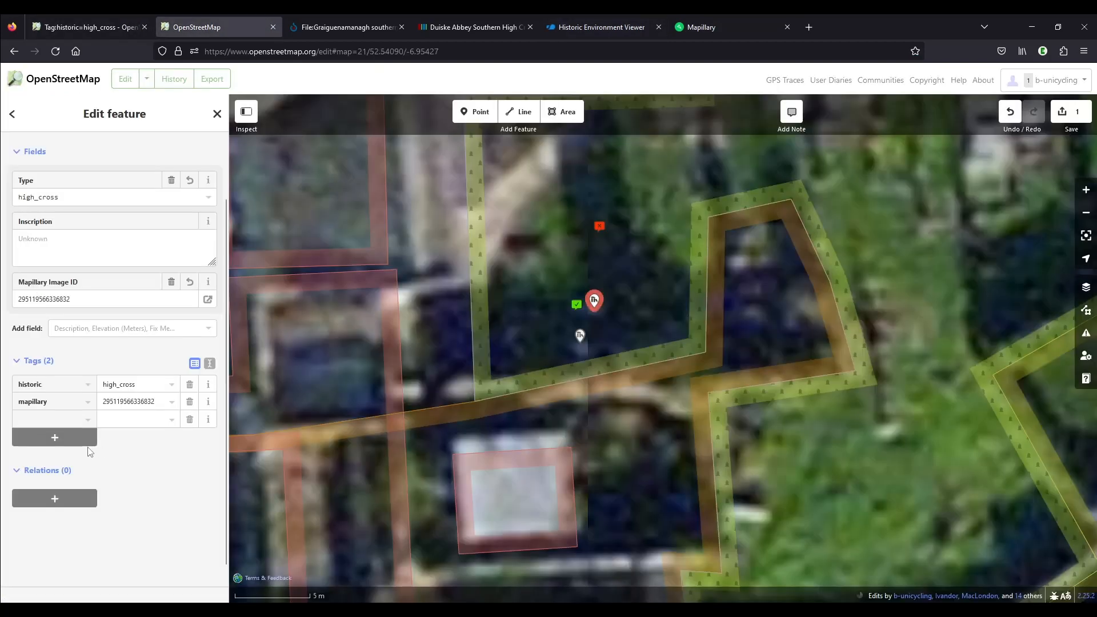
{"action": "type", "text": ":IE:smr"}
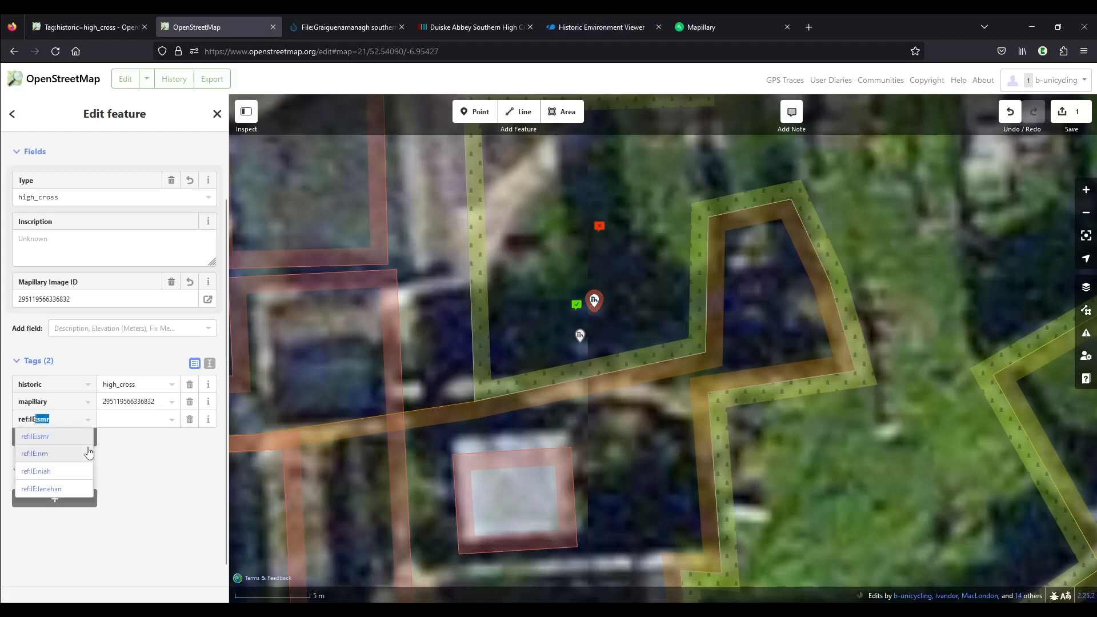
{"action": "key", "text": "Tab"}
{"action": "type", "text": "KK029-018012"}
{"action": "key", "text": "Tab"}
Add the tag moved=yes to the new high cross point
{"action": "type", "text": "moved"}
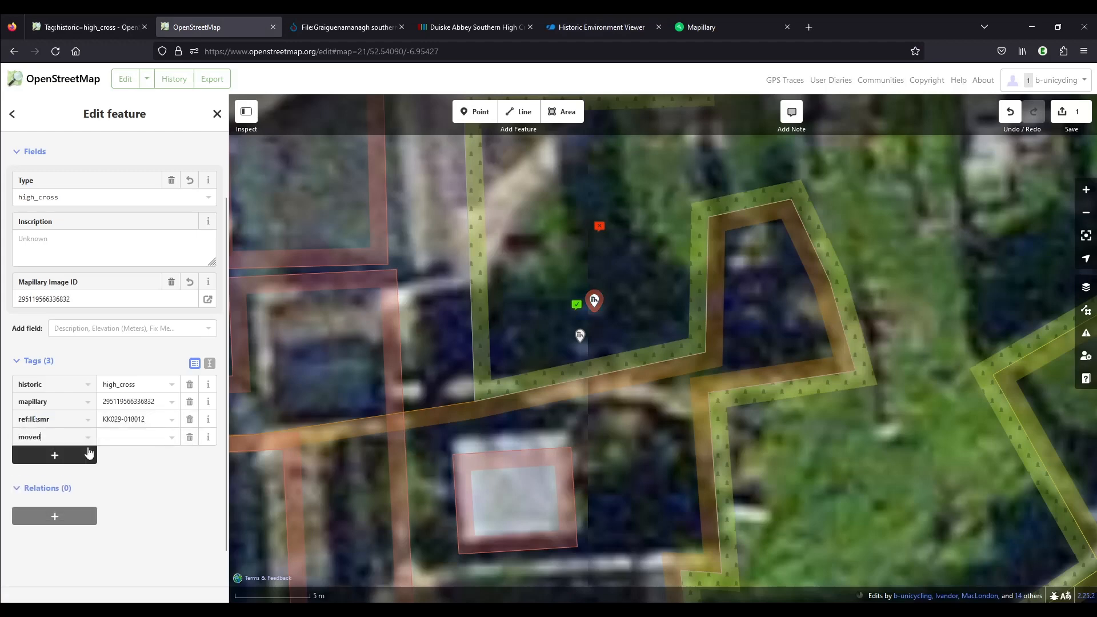
{"action": "key", "text": "Tab"}
{"action": "type", "text": "yes"}
Recheck the additional tags on the high cross wiki page and enter the key wikimedia_commons for the new point in OpenStreetMap
{"action": "left_click", "coordinate": [88, 453]}
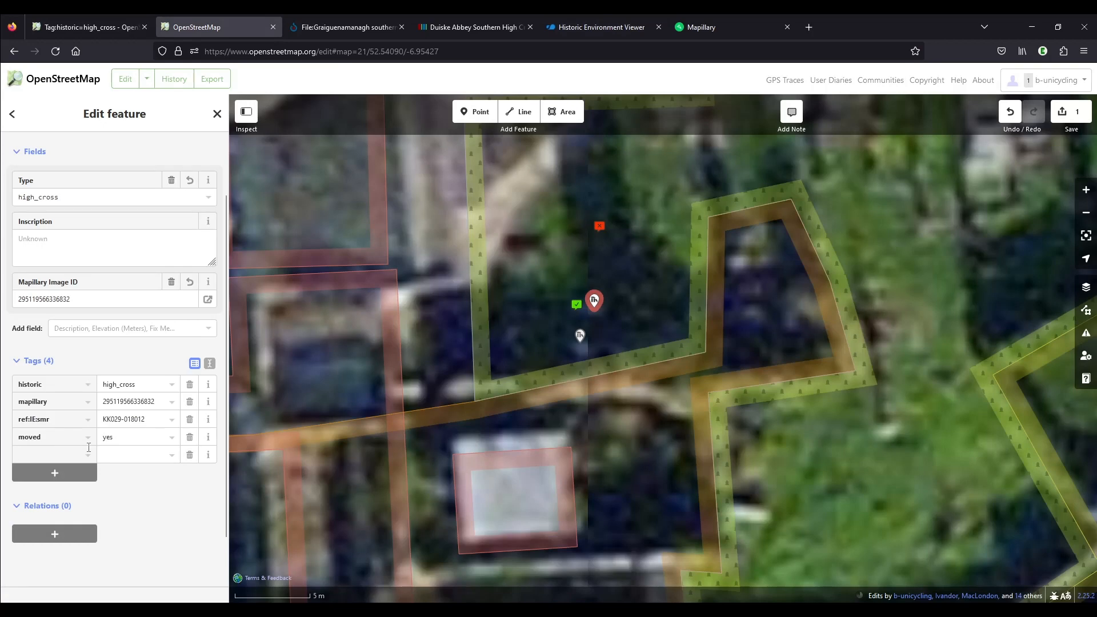
{"action": "left_click", "coordinate": [99, 27]}
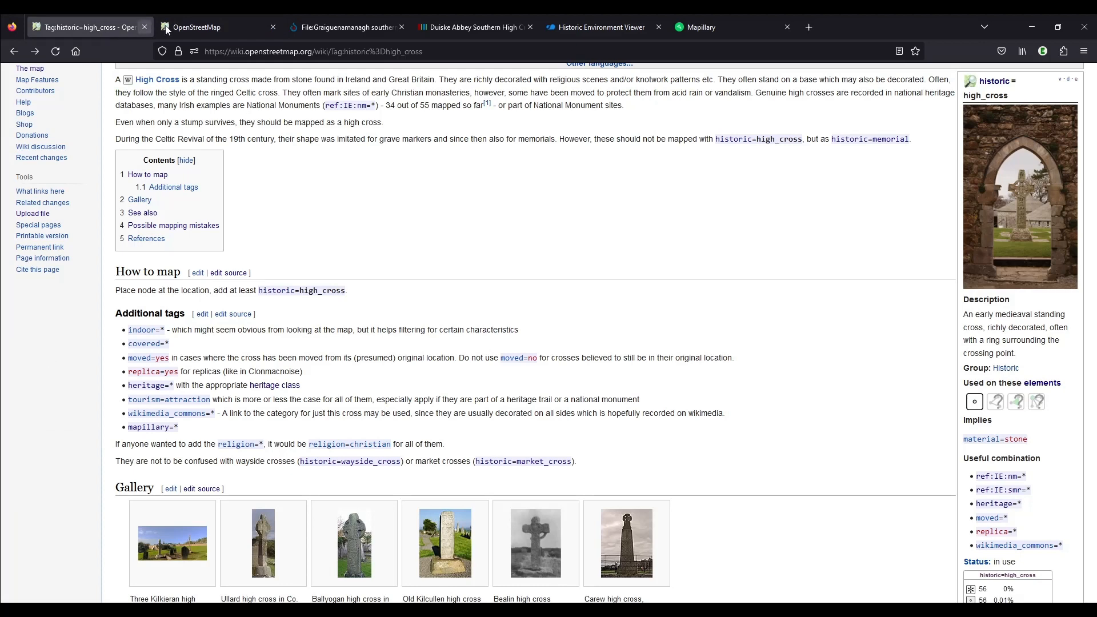
{"action": "left_click", "coordinate": [217, 27]}
{"action": "type", "text": "wikime"}
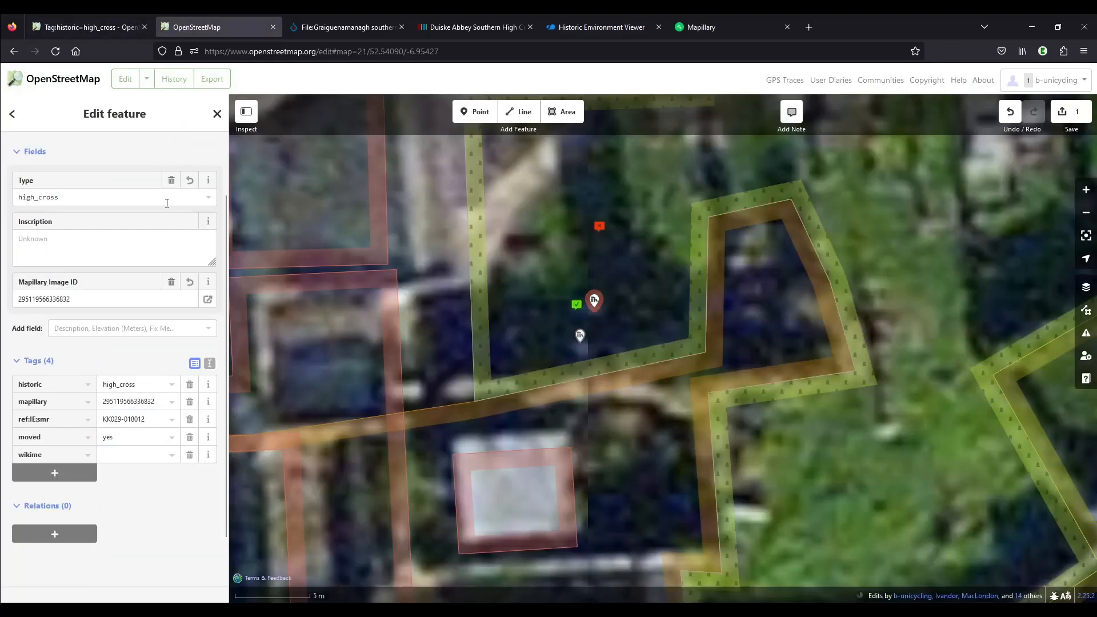
{"action": "type", "text": "i"}
{"action": "key", "text": "Tab"}
Return to the Wikimedia Commons uploads list and open the file page of "Graiguenamanagh northern high cross (1).jpg"
{"action": "left_click", "coordinate": [494, 30]}
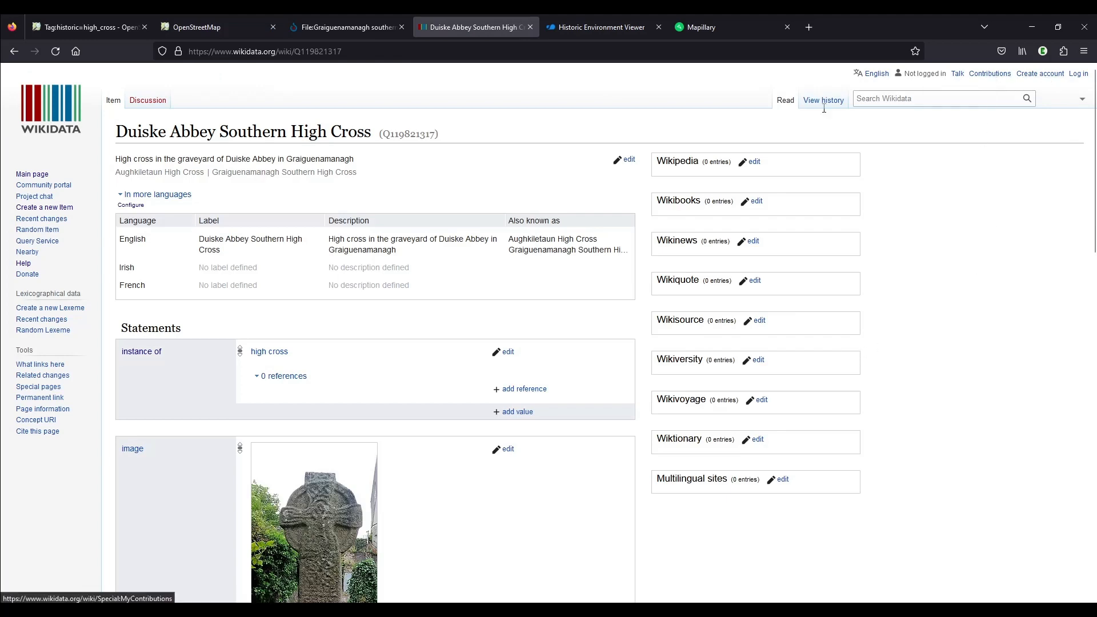
{"action": "left_click", "coordinate": [350, 26]}
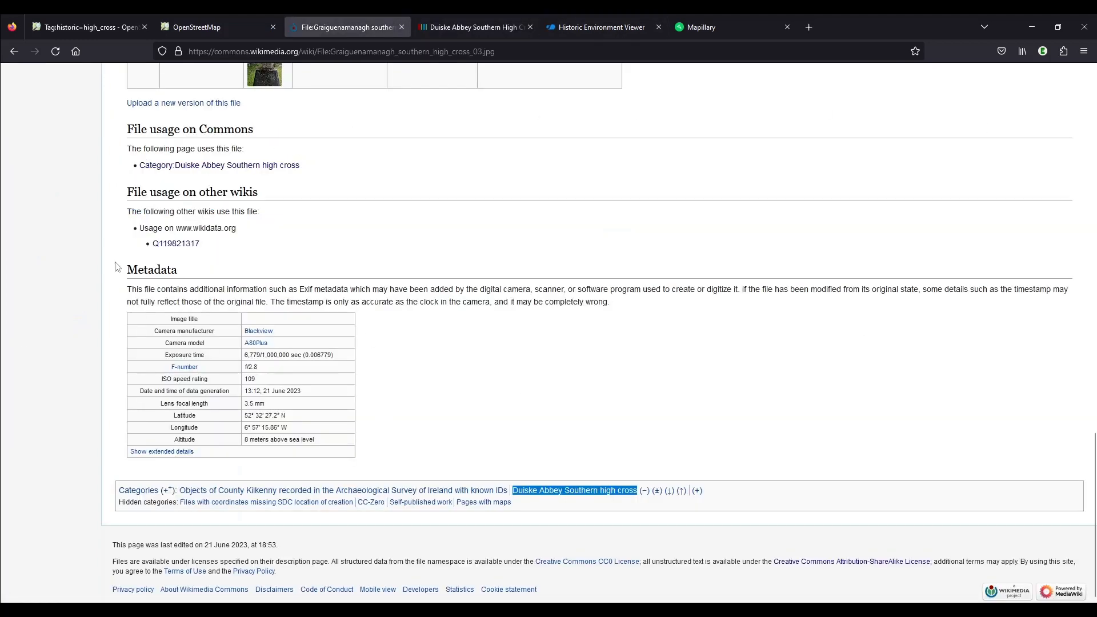
{"action": "left_click", "coordinate": [14, 52]}
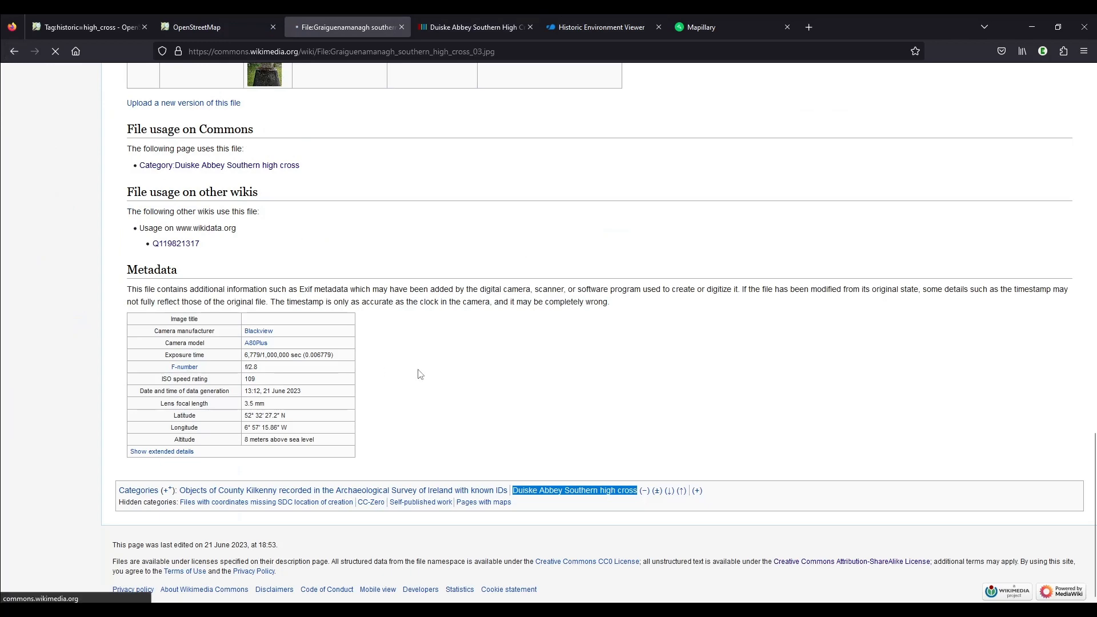
{"action": "scroll", "coordinate": [420, 374], "scroll_direction": "up", "scroll_amount": 10}
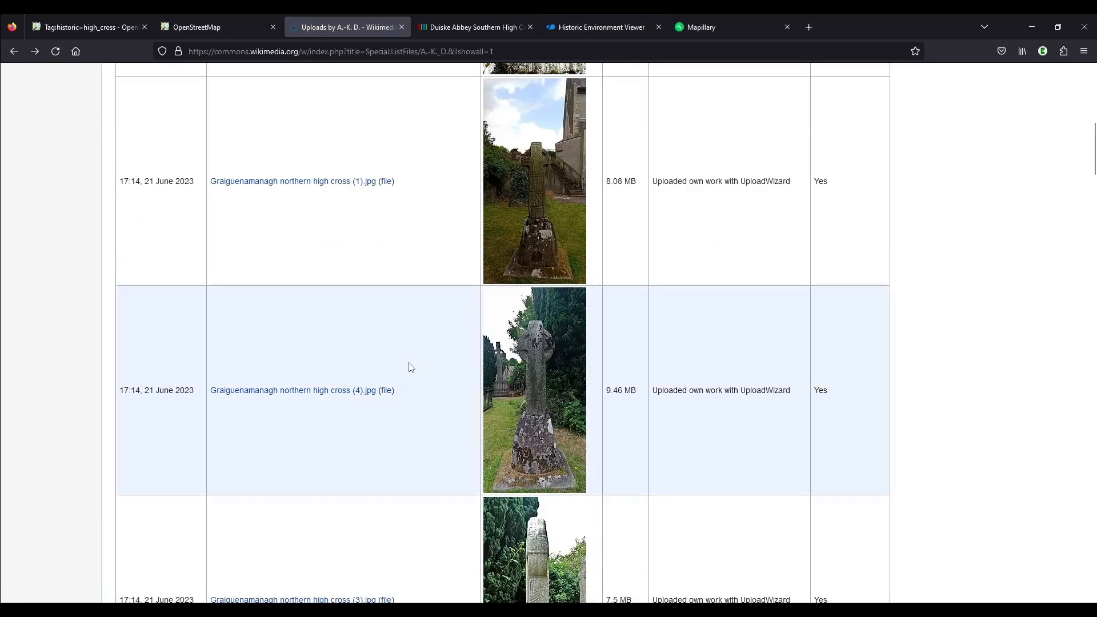
{"action": "scroll", "coordinate": [411, 368], "scroll_direction": "up", "scroll_amount": 2}
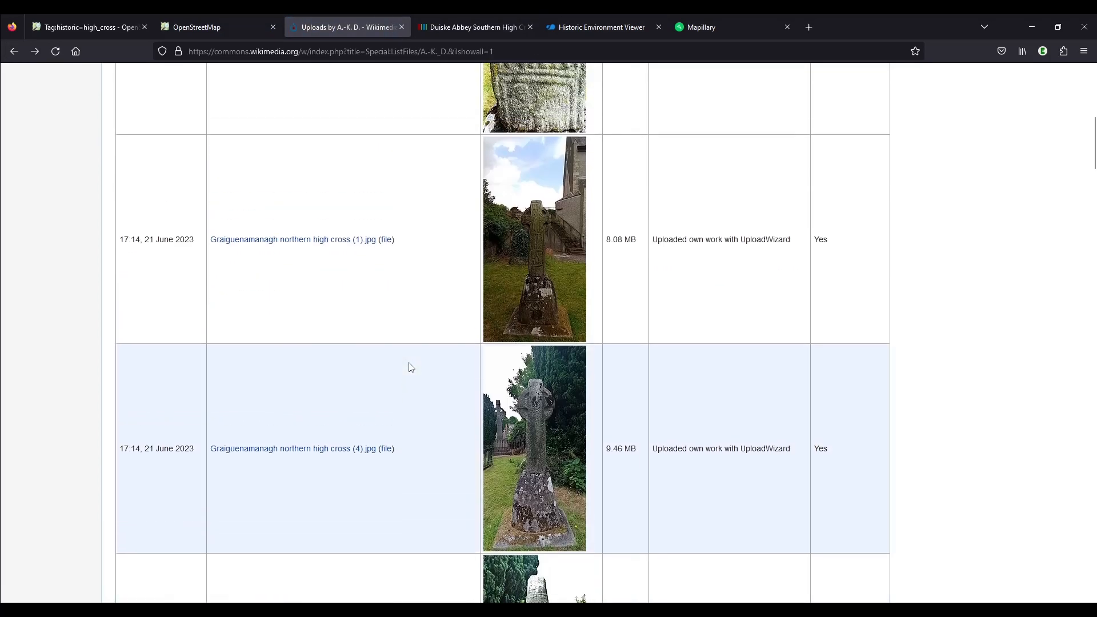
{"action": "left_click", "coordinate": [325, 299]}
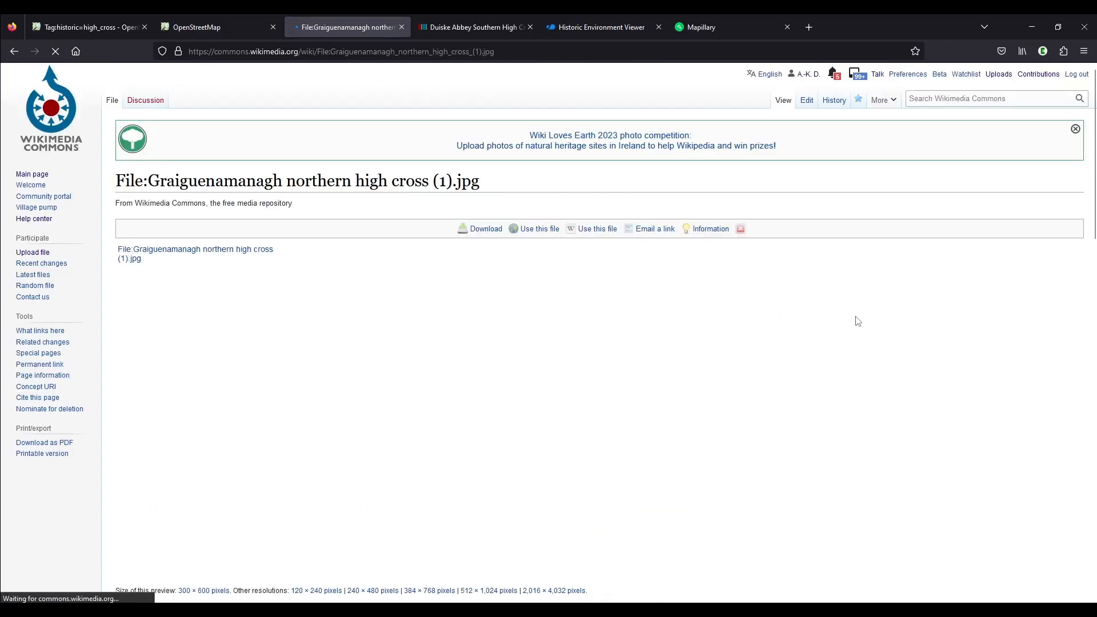
Examine the full-resolution photo of the northern high cross, including the carved cross head, and return to its Commons file page
{"action": "scroll", "coordinate": [884, 329], "scroll_direction": "down", "scroll_amount": 2}
{"action": "scroll", "coordinate": [884, 329], "scroll_direction": "down", "scroll_amount": 1}
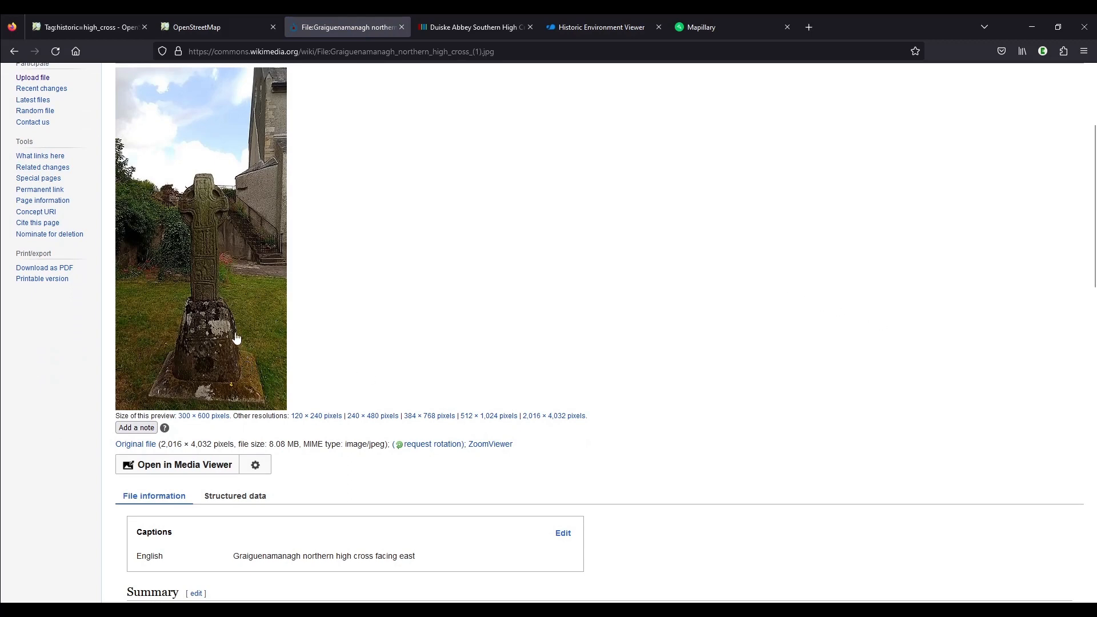
{"action": "left_click", "coordinate": [239, 240]}
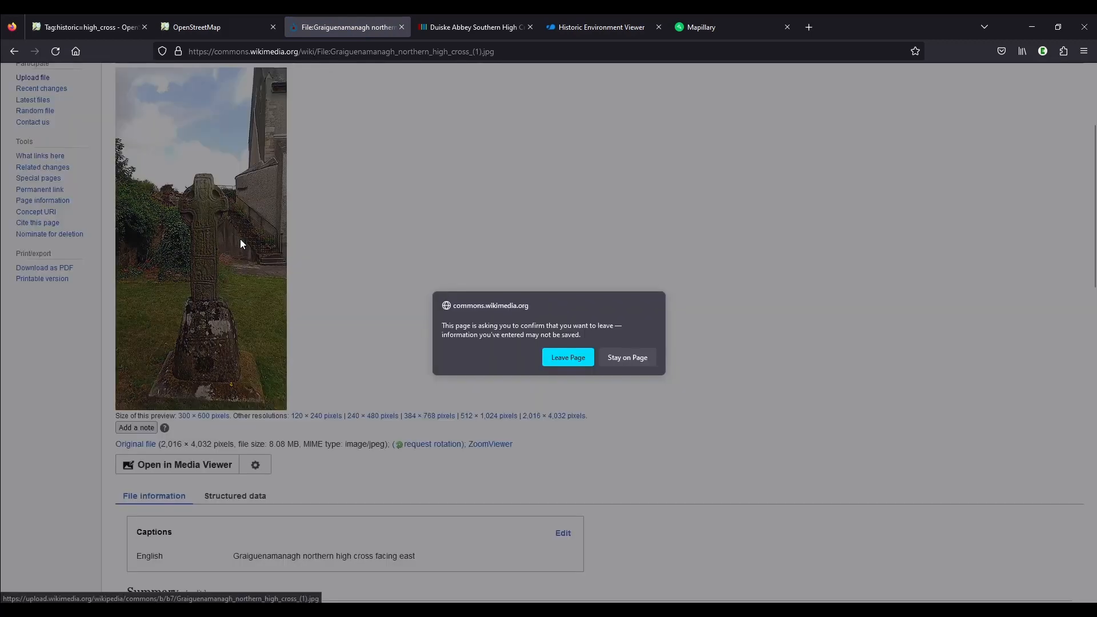
{"action": "left_click", "coordinate": [576, 363]}
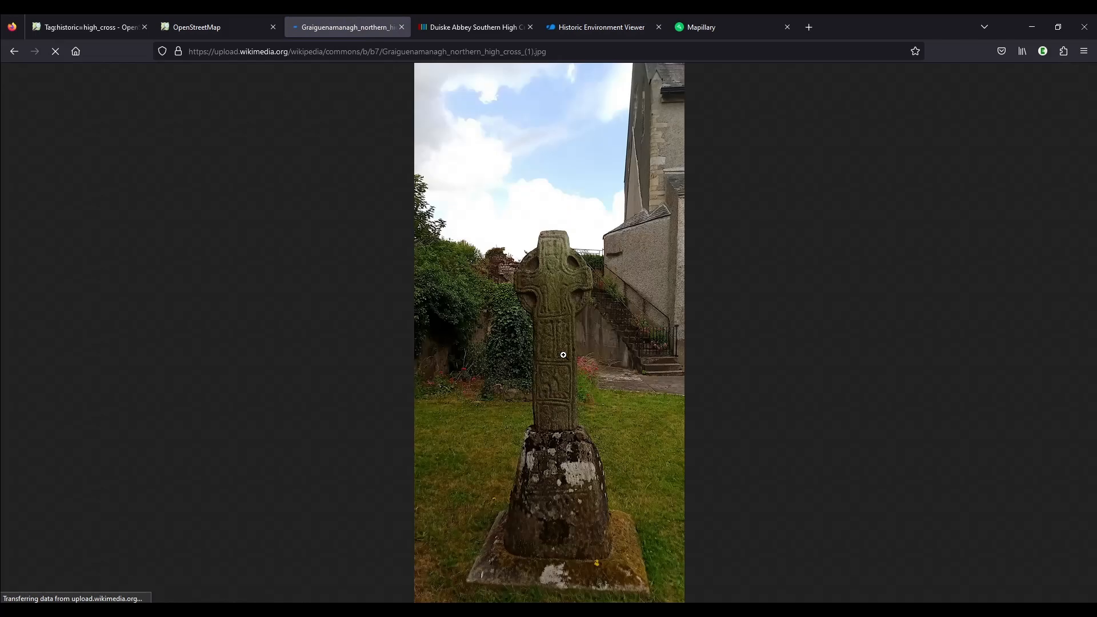
{"action": "left_click", "coordinate": [596, 345]}
{"action": "scroll", "coordinate": [588, 342], "scroll_direction": "up", "scroll_amount": 5}
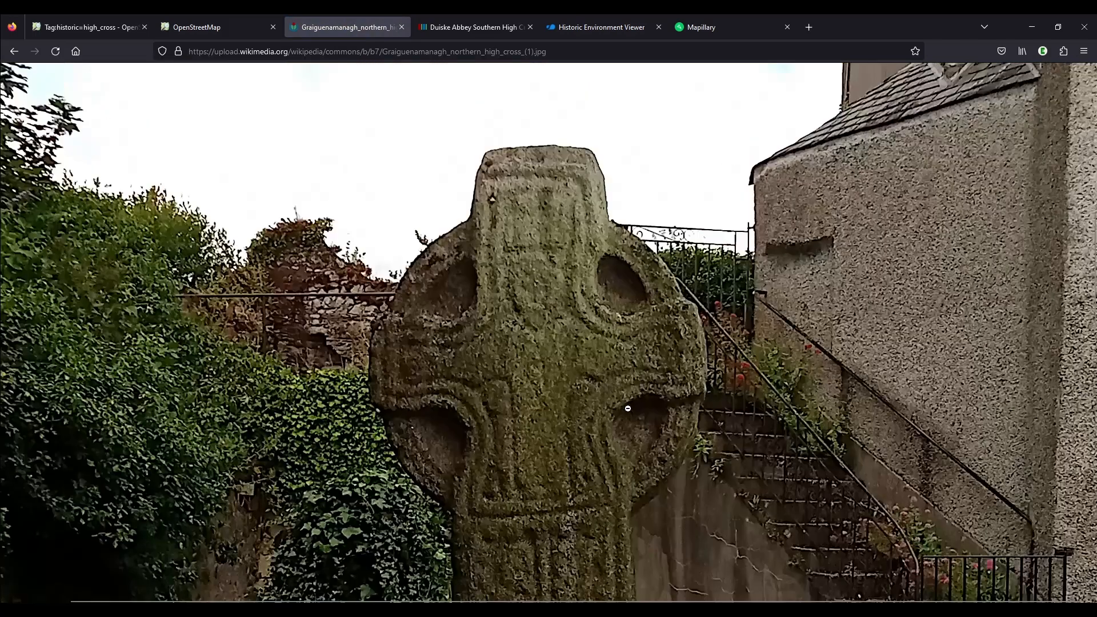
{"action": "left_click", "coordinate": [626, 335]}
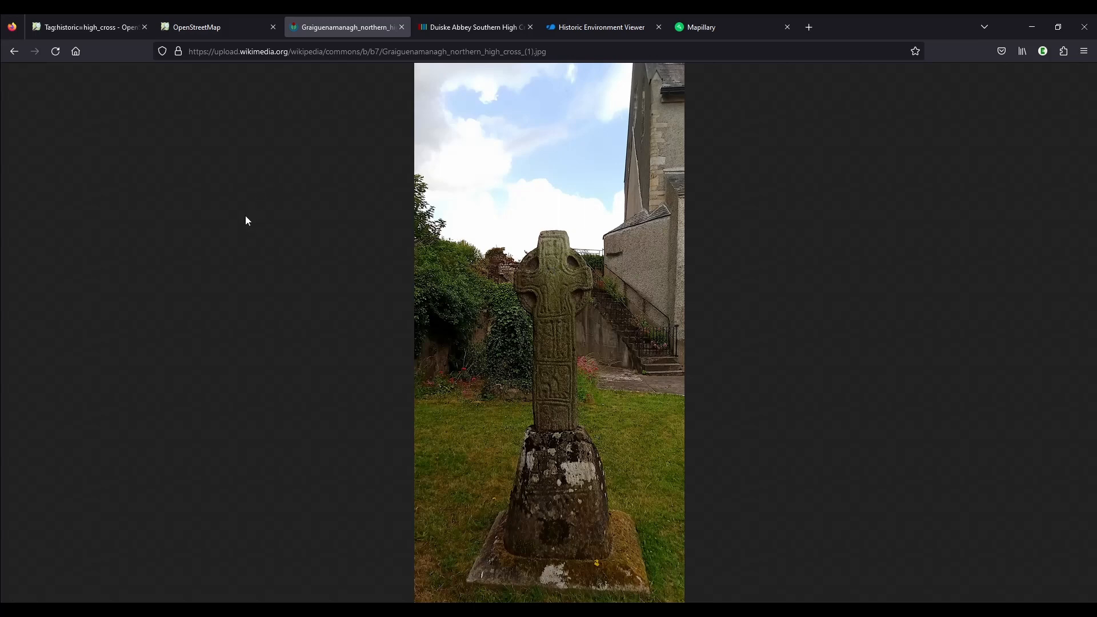
{"action": "left_click", "coordinate": [14, 51]}
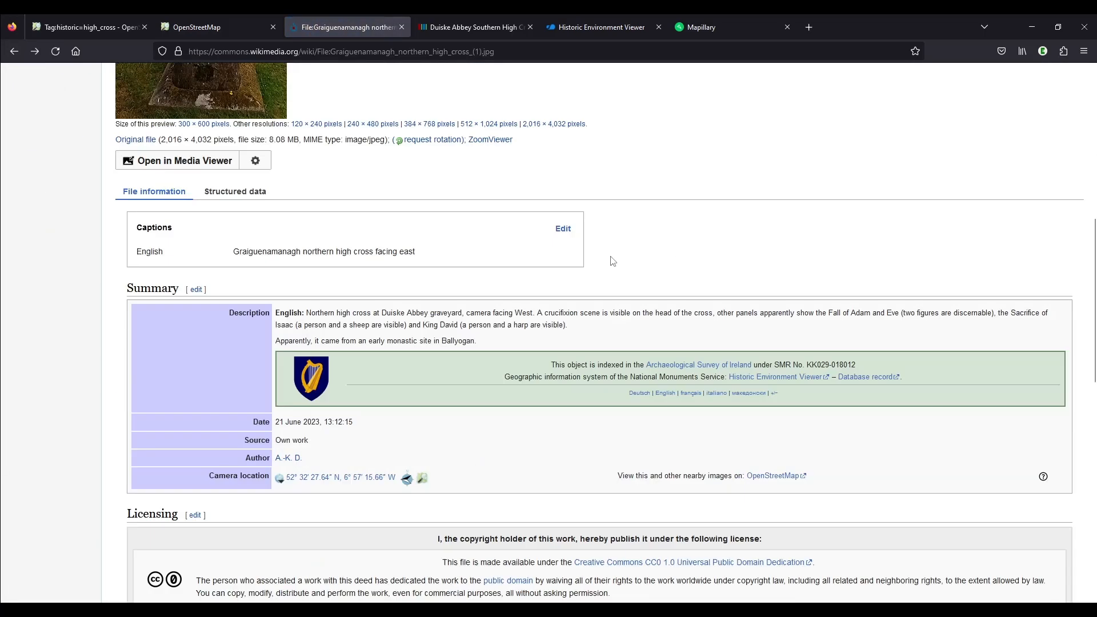
Copy the category name from the Commons file page and set the point's wikimedia_commons tag to "Category:Duiske Abbey Northern high cross" in OpenStreetMap
{"action": "scroll", "coordinate": [612, 261], "scroll_direction": "down", "scroll_amount": 10}
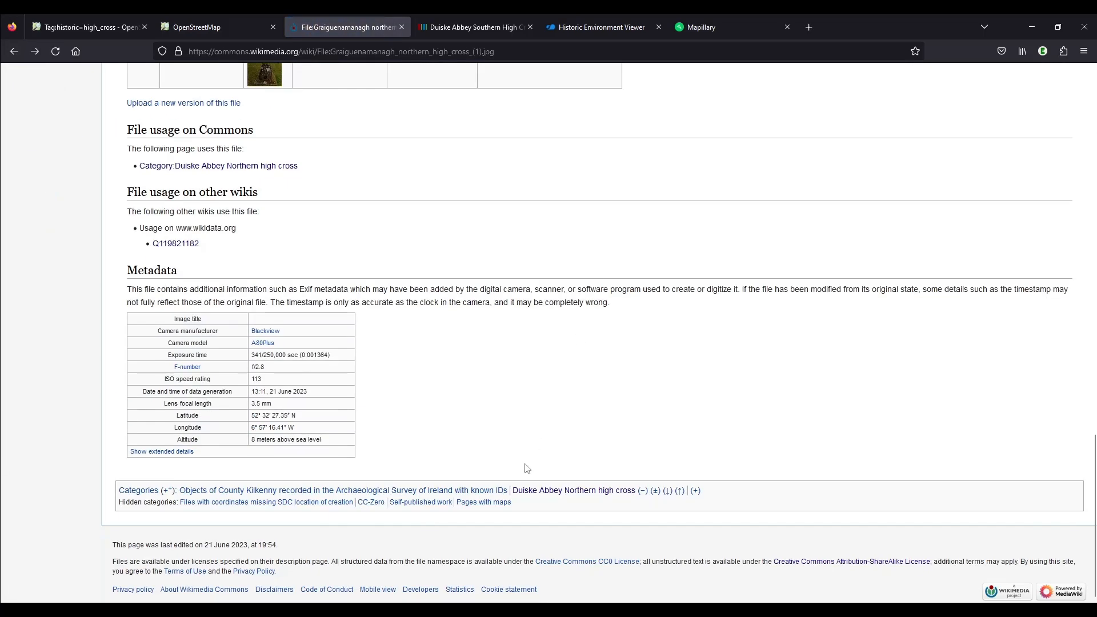
{"action": "left_click_drag", "start_coordinate": [532, 490], "coordinate": [637, 494]}
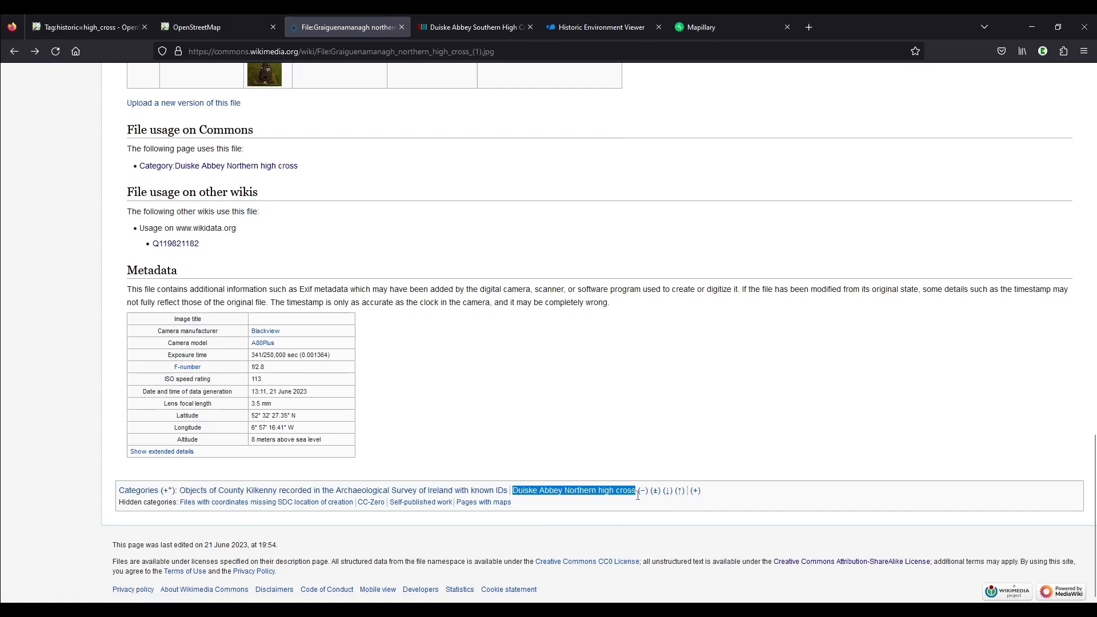
{"action": "left_click", "coordinate": [208, 30]}
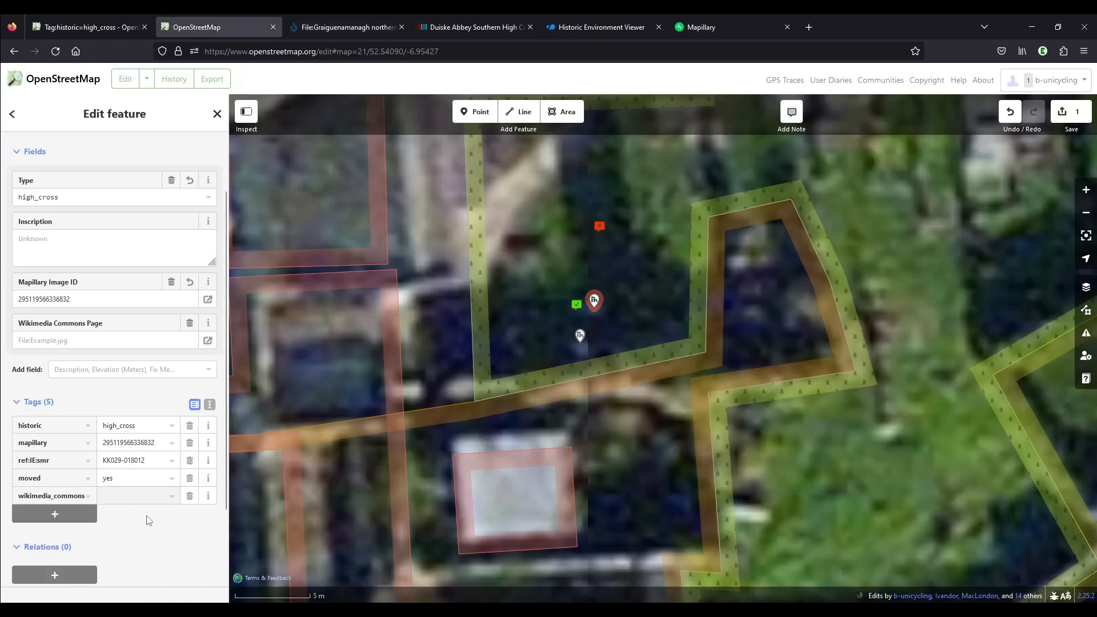
{"action": "type", "text": "Category:"}
{"action": "key", "text": "ctrl+v"}
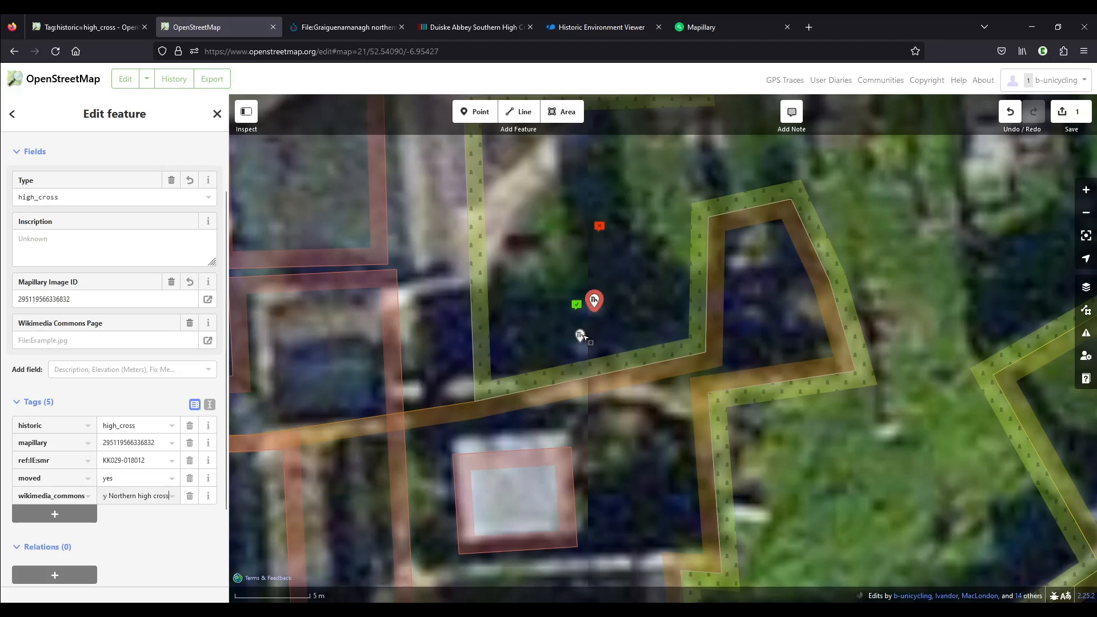
Add a new tag with the key wikidata to the northern high cross point
{"action": "left_click", "coordinate": [74, 514]}
{"action": "type", "text": "wi"}
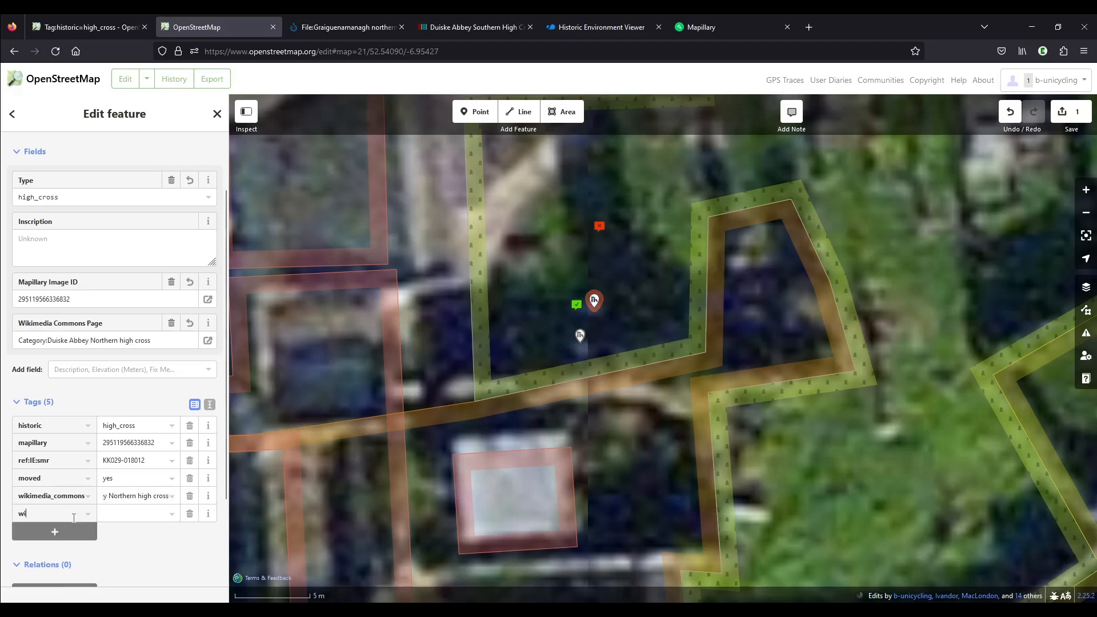
{"action": "type", "text": "kidata"}
{"action": "key", "text": "Tab"}
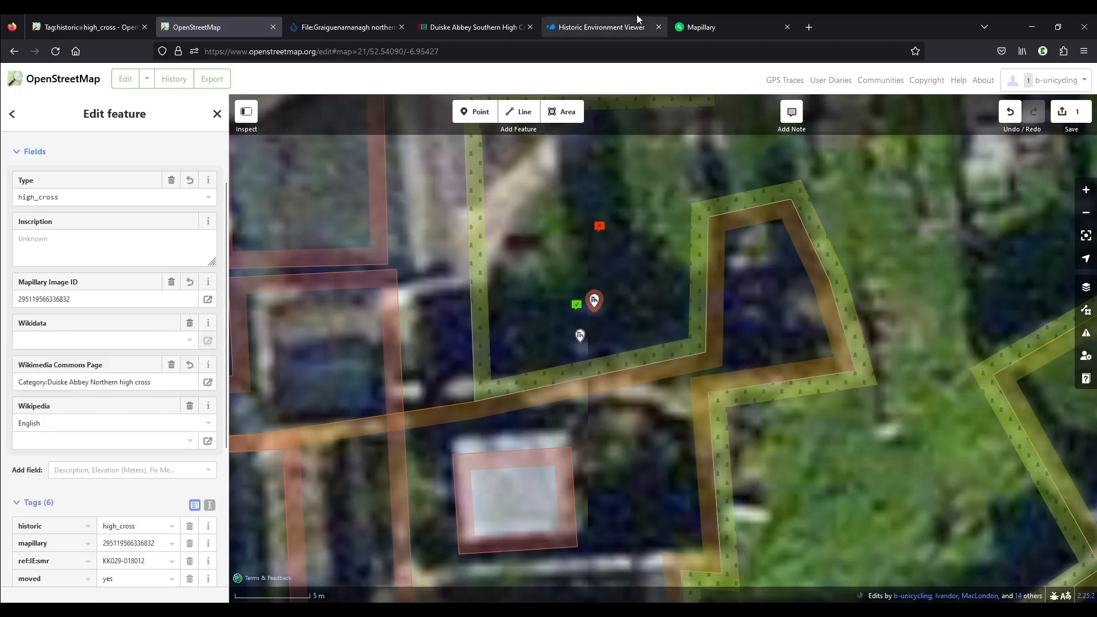
Find Duiske Abbey Northern High Cross on Wikidata and copy its identifier Q119821182 into the point's wikidata tag in OpenStreetMap
{"action": "left_click", "coordinate": [458, 25]}
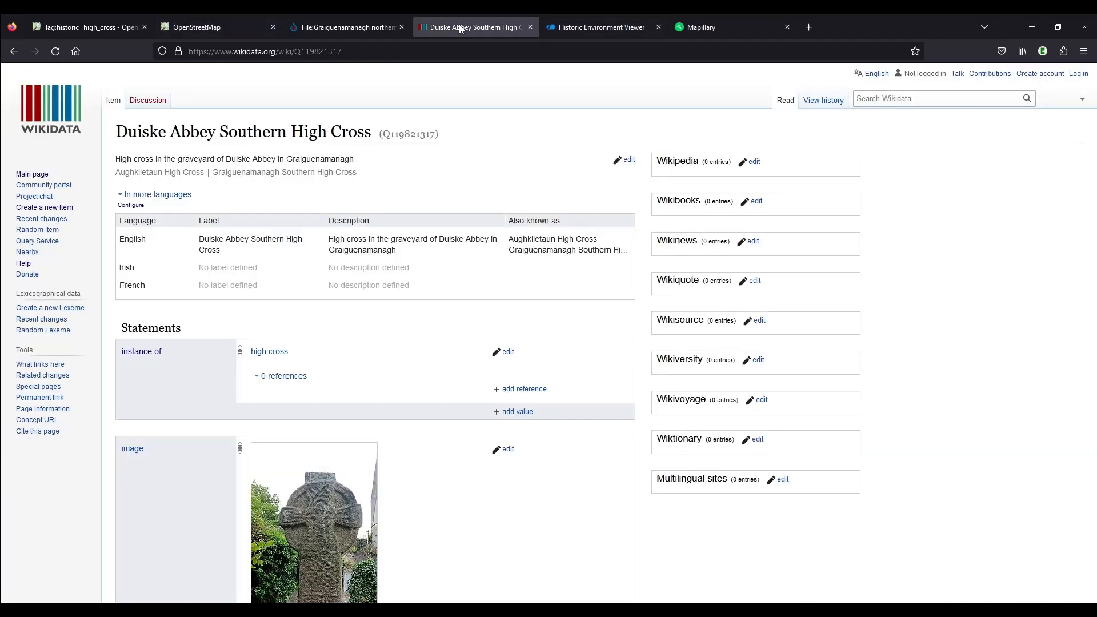
{"action": "left_click_drag", "start_coordinate": [118, 132], "coordinate": [220, 123]}
{"action": "key", "text": "ctrl+c"}
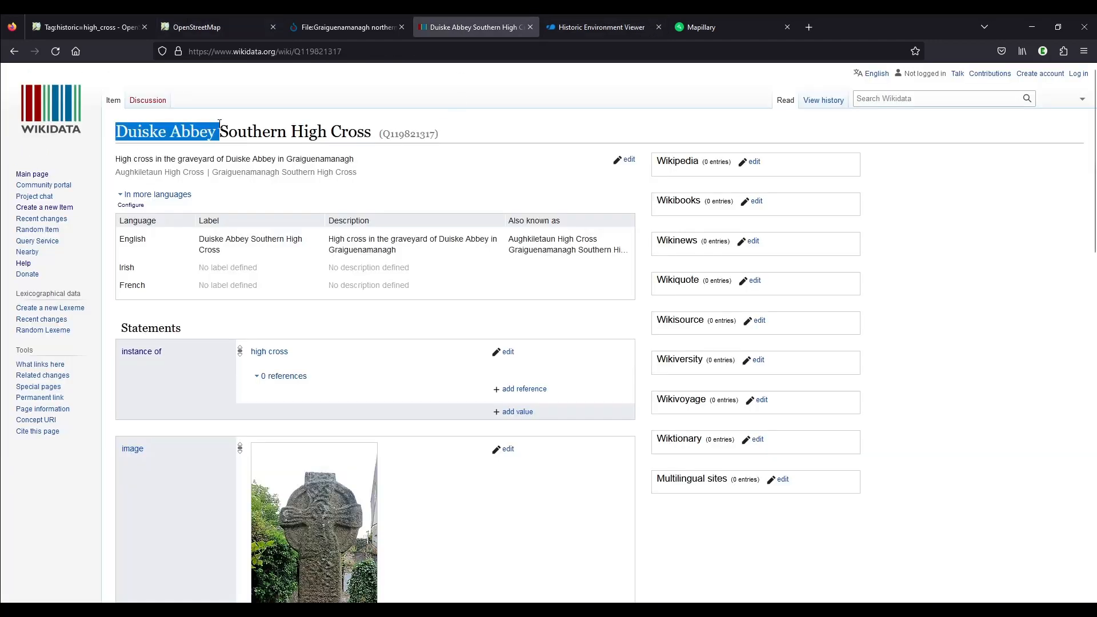
{"action": "left_click", "coordinate": [936, 98]}
{"action": "key", "text": "ctrl+v"}
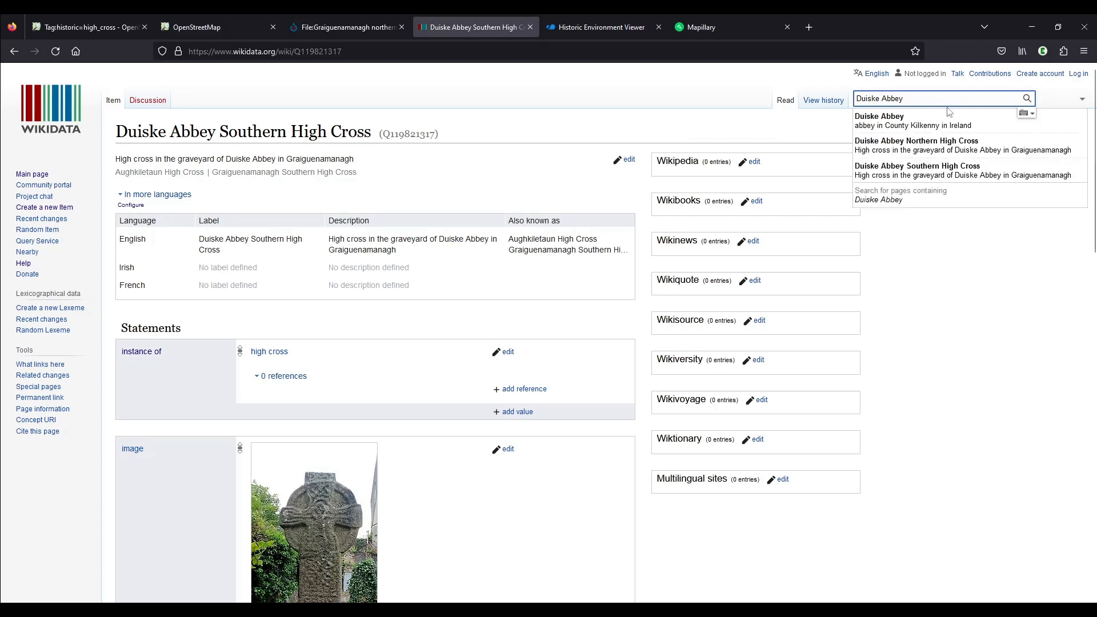
{"action": "left_click", "coordinate": [959, 149]}
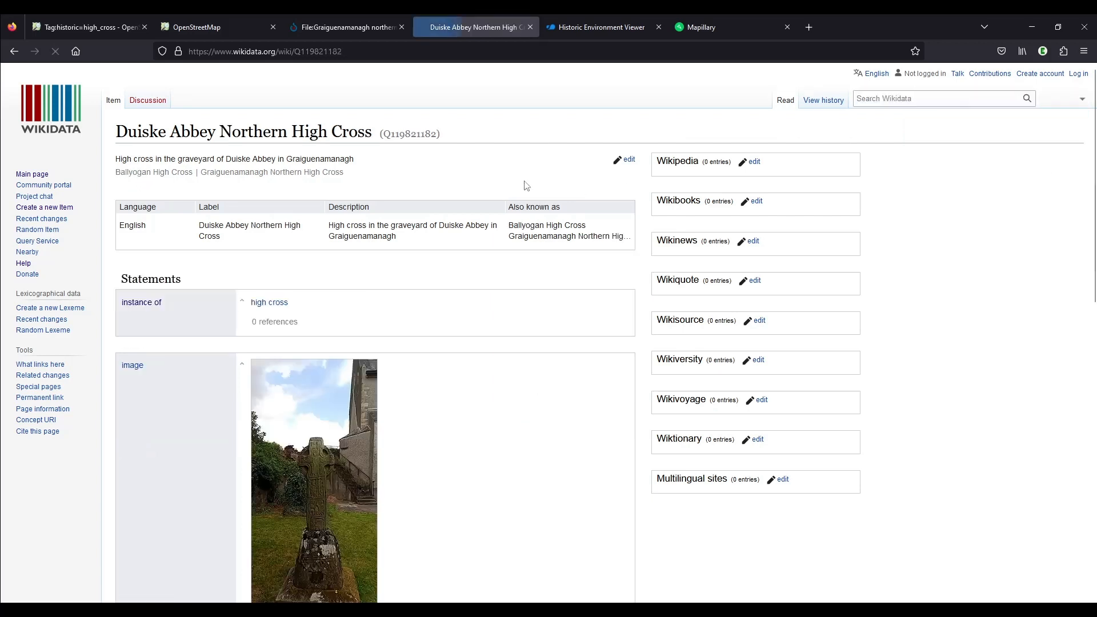
{"action": "double_click", "coordinate": [415, 135]}
{"action": "key", "text": "ctrl+c"}
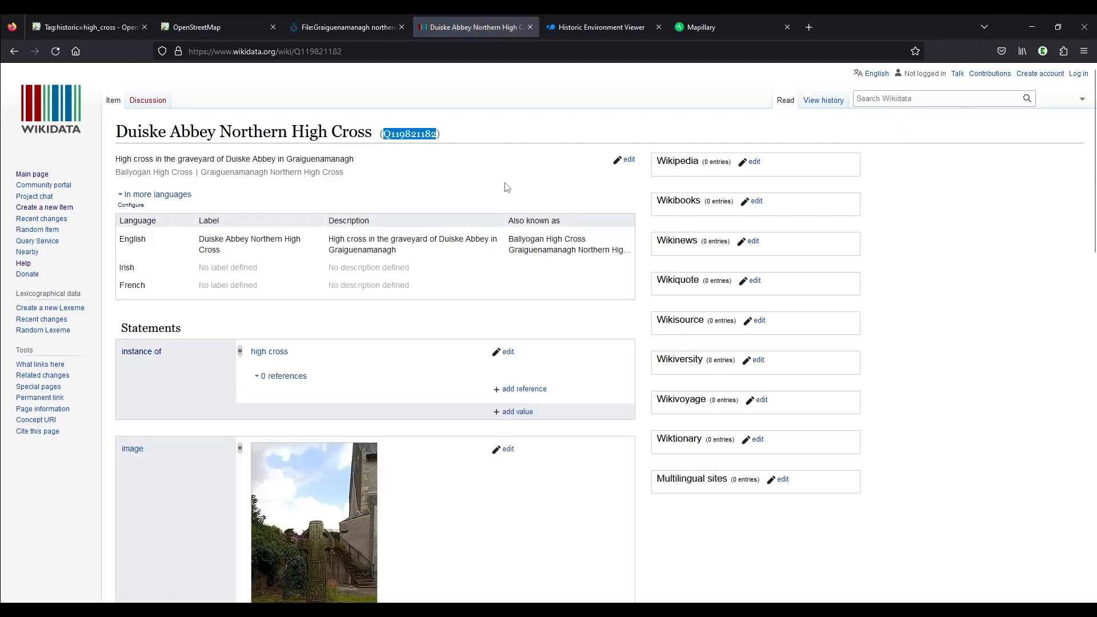
{"action": "left_click", "coordinate": [190, 27]}
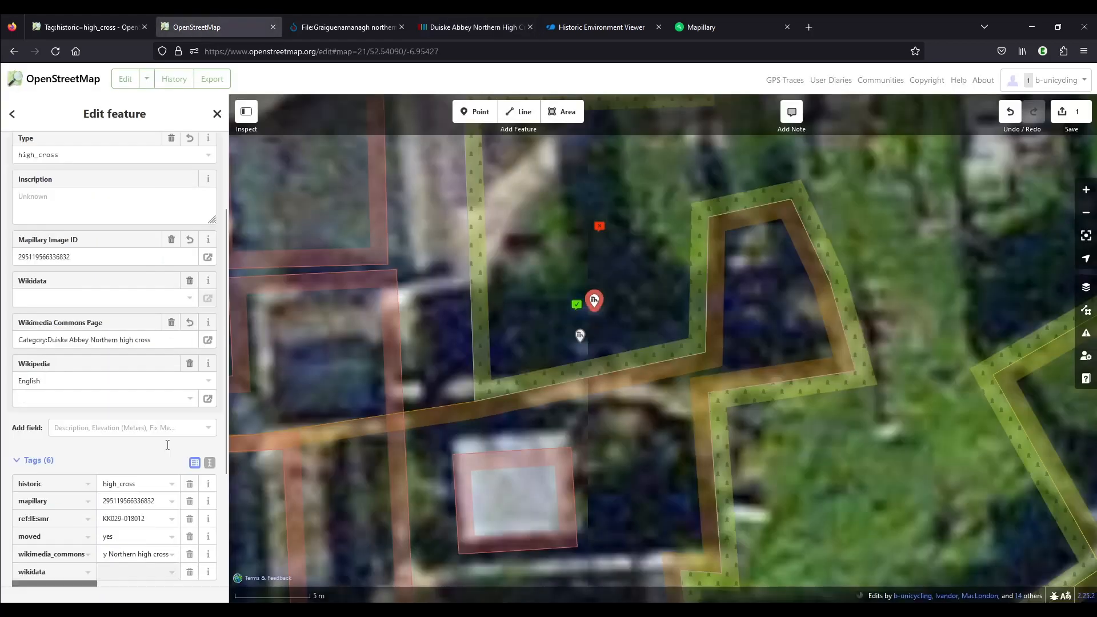
{"action": "key", "text": "ctrl+v"}
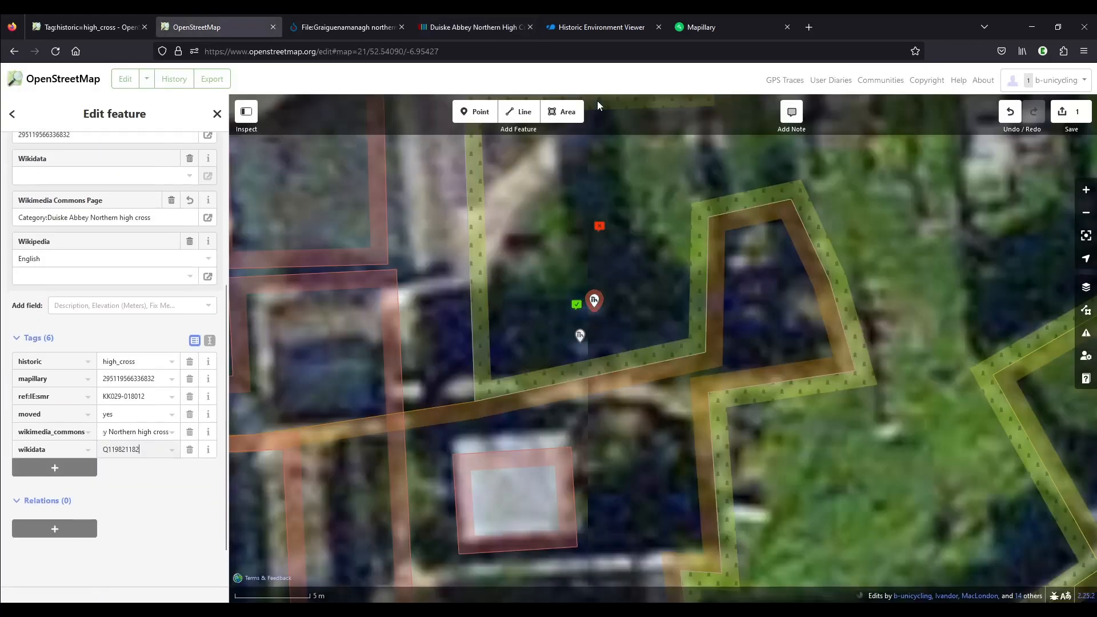
Review the Wikidata item of the northern high cross once more and return to the OpenStreetMap editor
{"action": "left_click", "coordinate": [446, 29]}
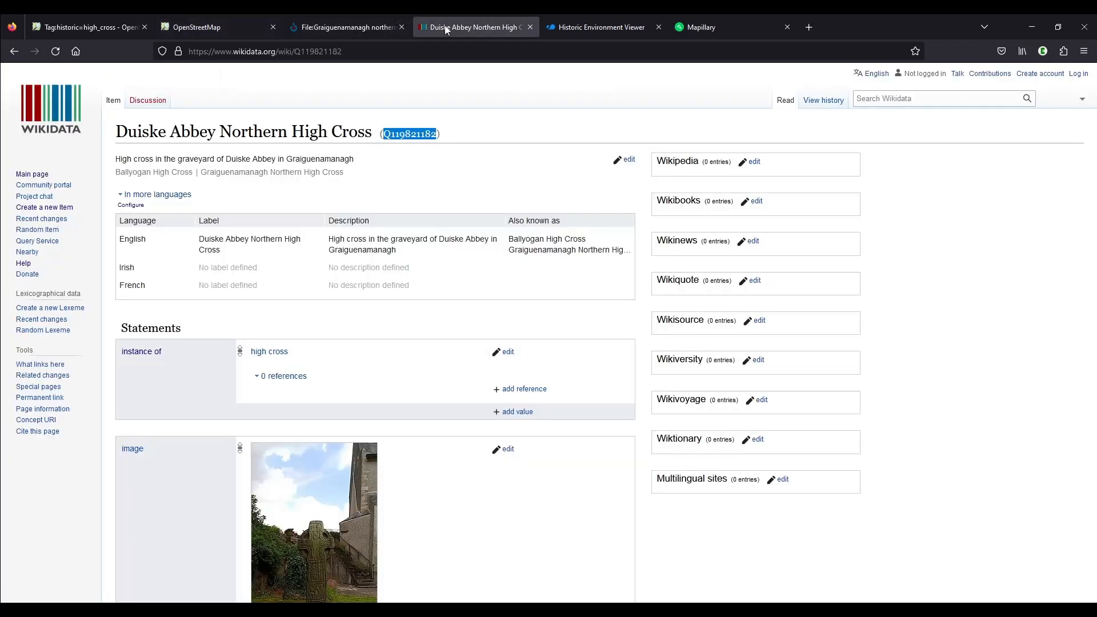
{"action": "left_click", "coordinate": [996, 324]}
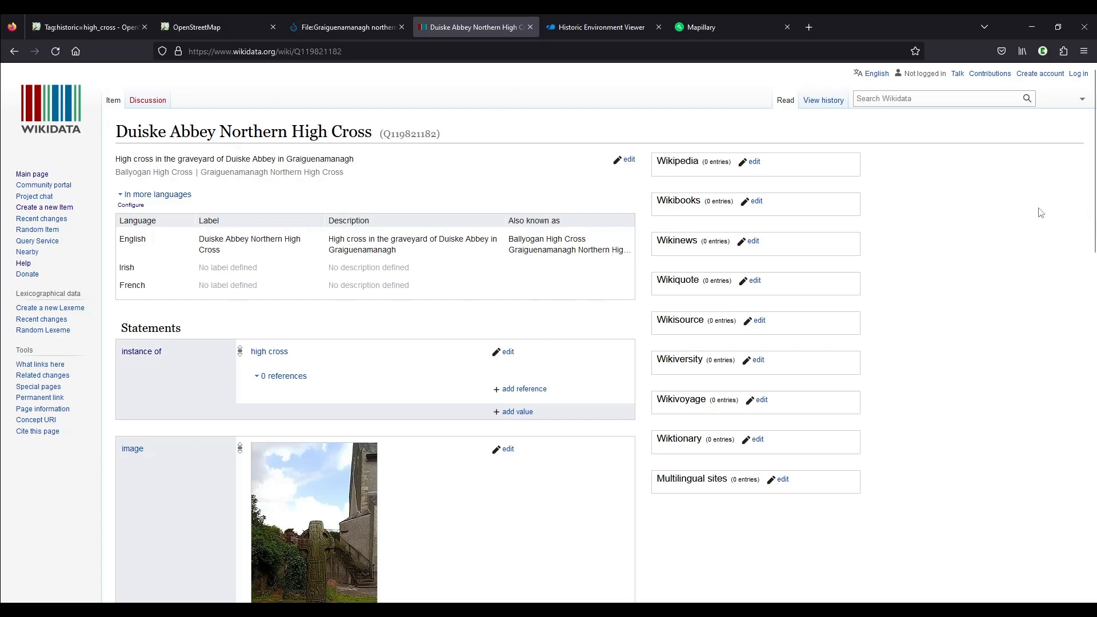
{"action": "left_click", "coordinate": [229, 26]}
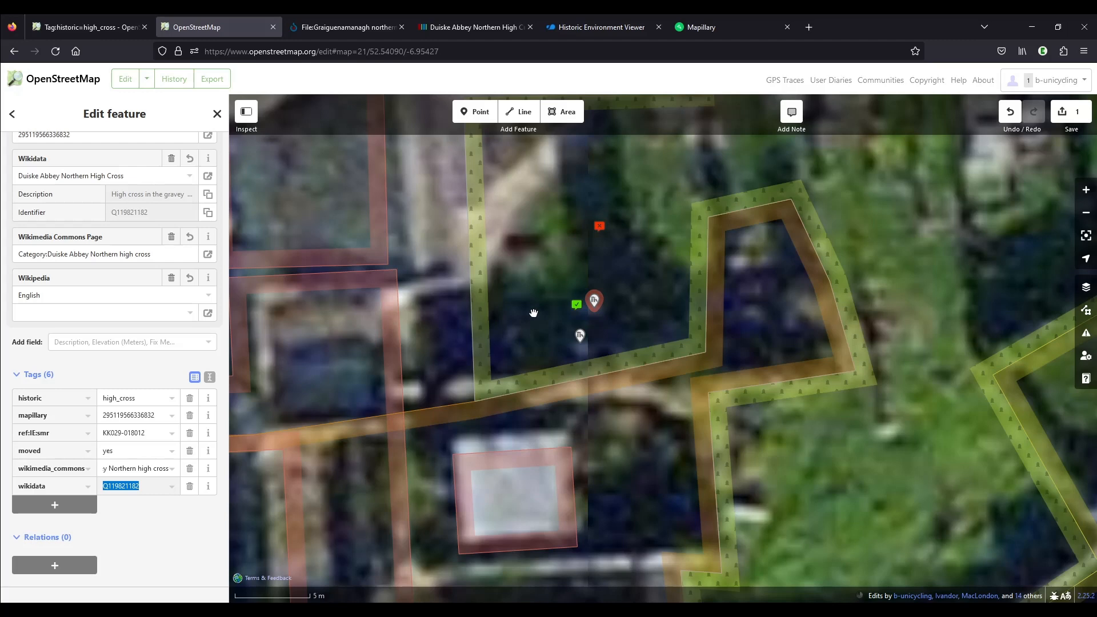
Start saving the edit and enter the changeset comment "added northern cross #highcross", adapted from the earlier southern cross comment
{"action": "left_click", "coordinate": [1067, 111]}
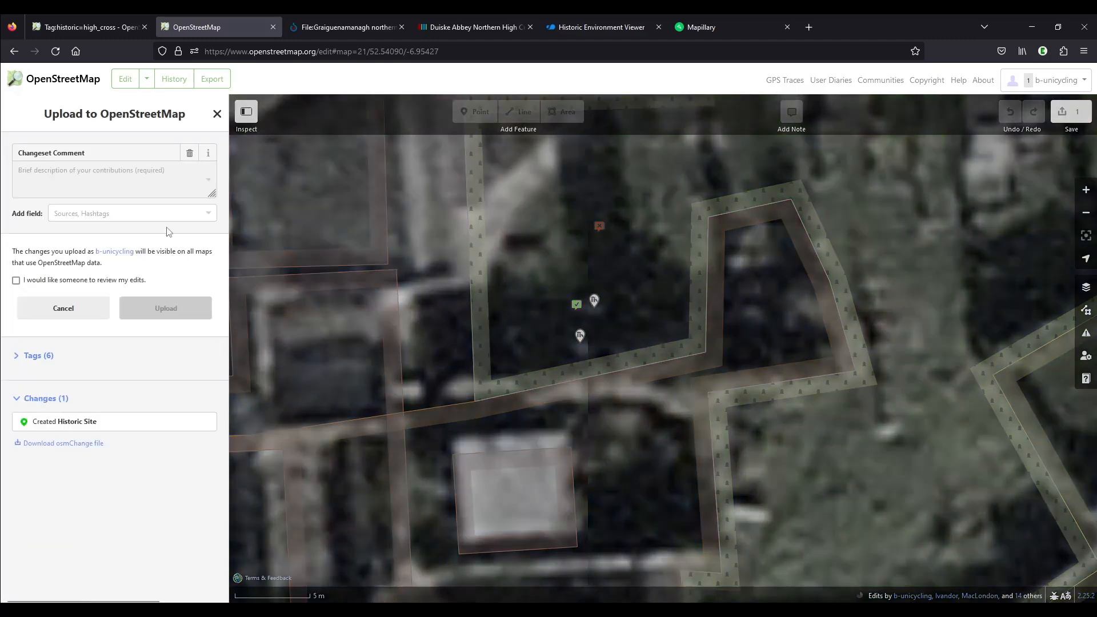
{"action": "type", "text": "added southern cross #highcross"}
{"action": "left_click", "coordinate": [118, 206]}
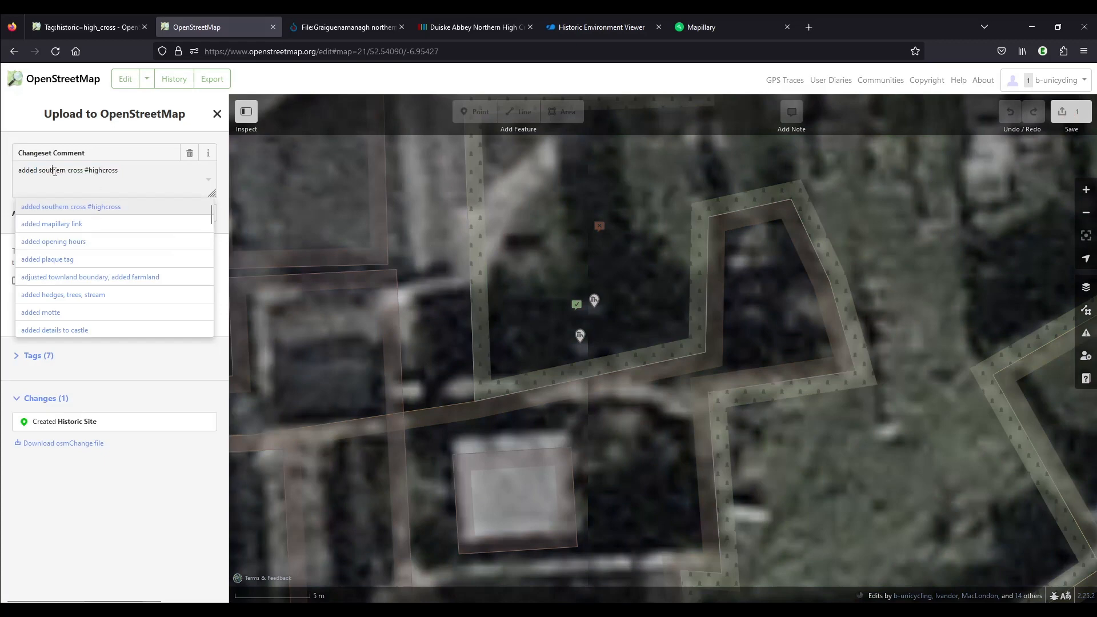
{"action": "double_click", "coordinate": [55, 171]}
{"action": "type", "text": "northern"}
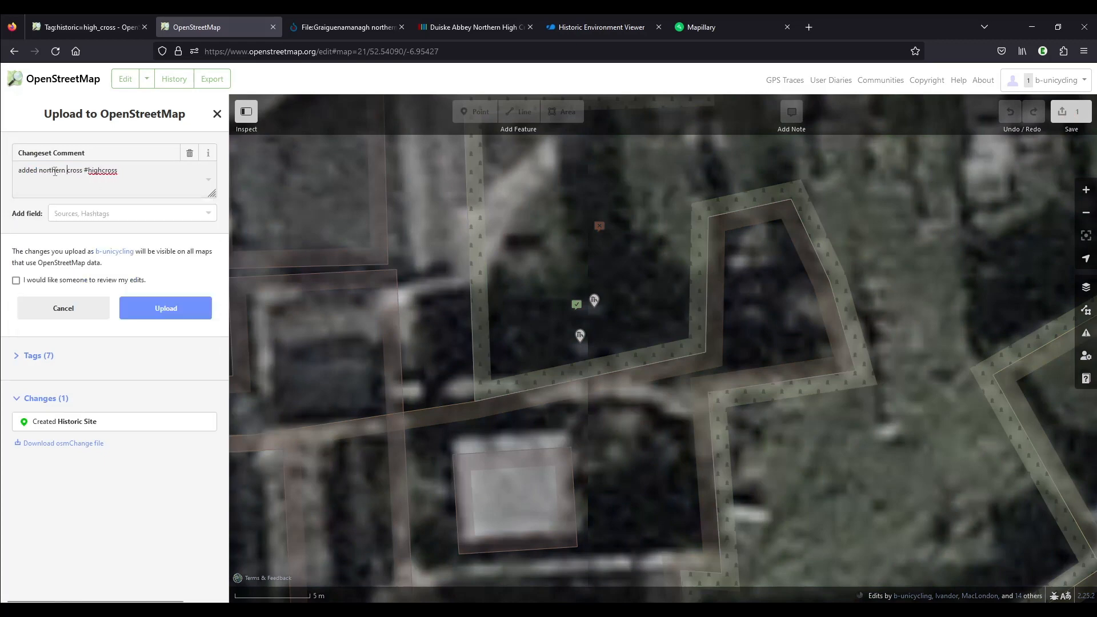
Add OpenStreetMap Notes and Survey as the changeset's sources and upload the changeset
{"action": "left_click", "coordinate": [73, 213]}
{"action": "left_click", "coordinate": [87, 280]}
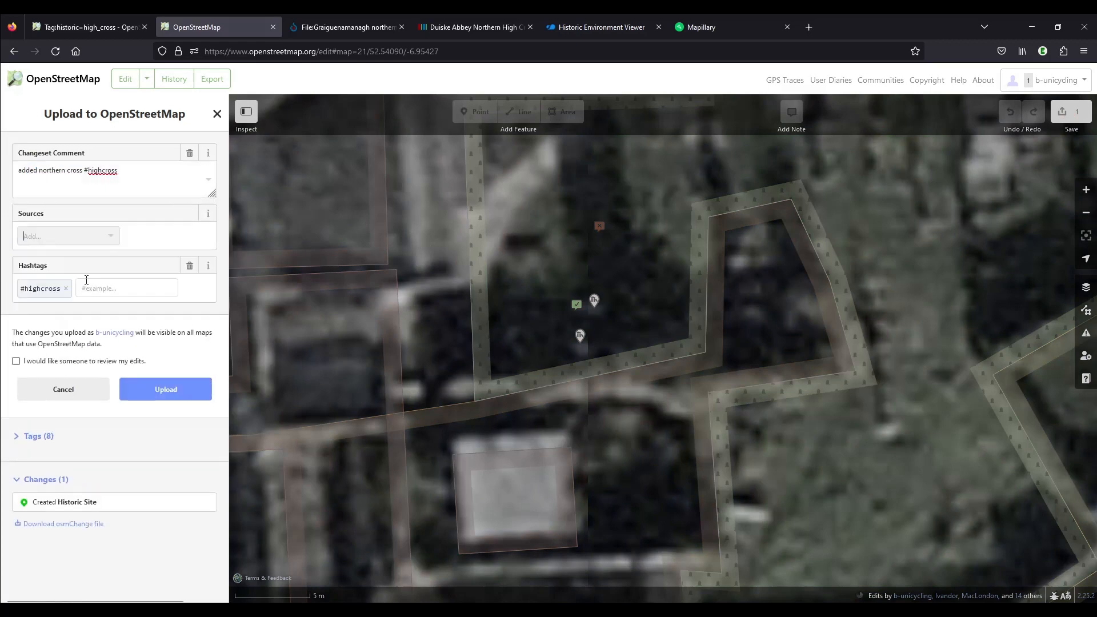
{"action": "type", "text": "not"}
{"action": "left_click", "coordinate": [89, 259]}
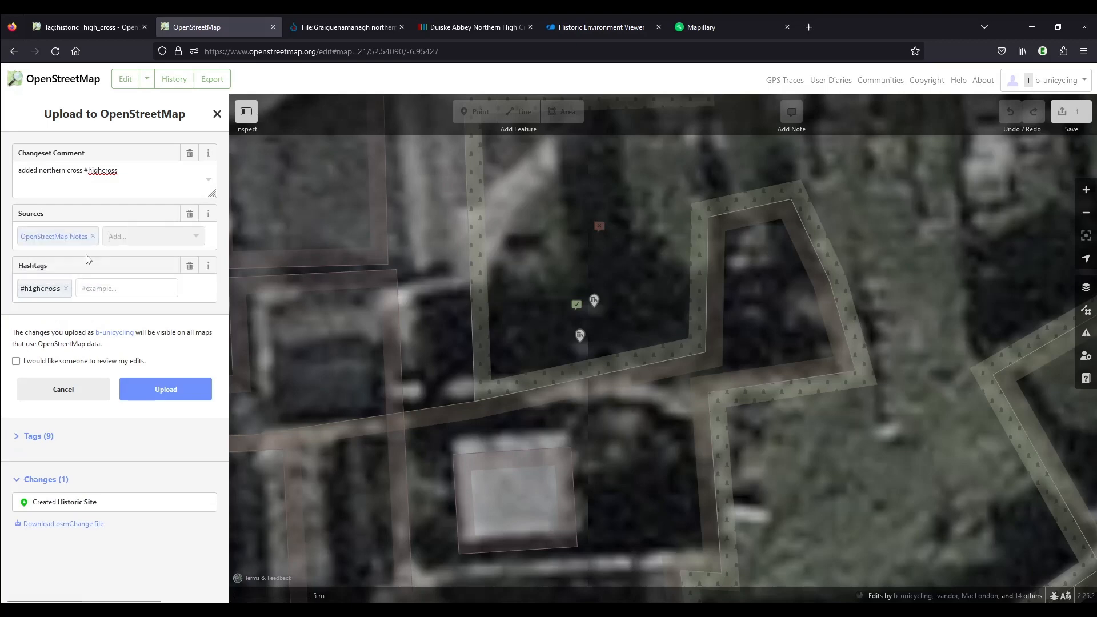
{"action": "type", "text": "sur"}
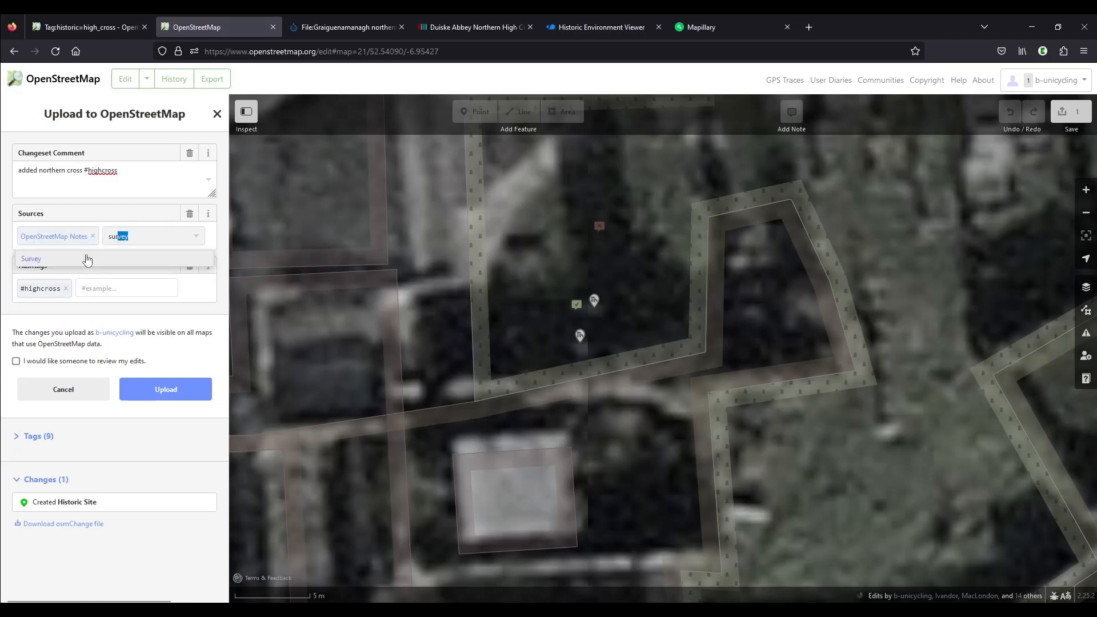
{"action": "left_click", "coordinate": [87, 259]}
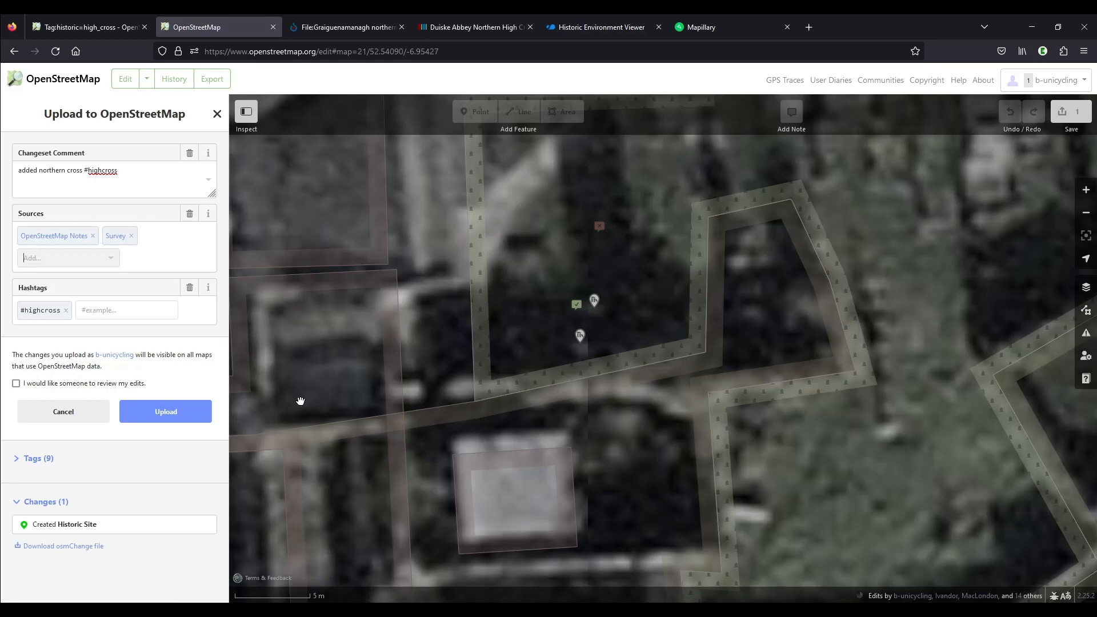
{"action": "left_click", "coordinate": [165, 411]}
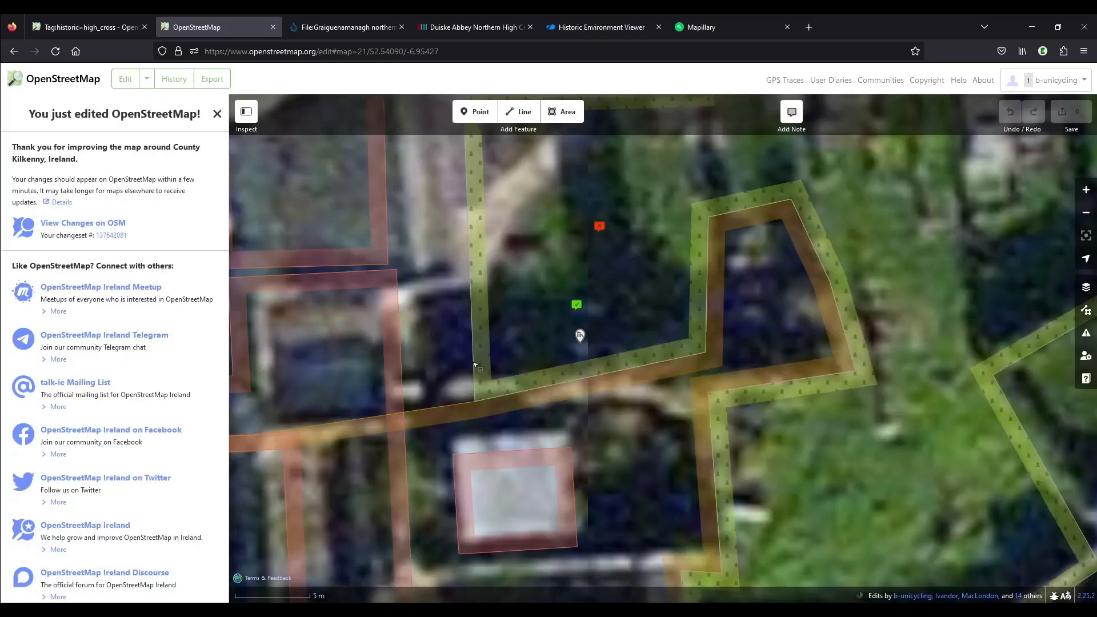
Close the open note "cross 1" in the graveyard and leave the editor for the main OpenStreetMap map
{"action": "left_click", "coordinate": [599, 225]}
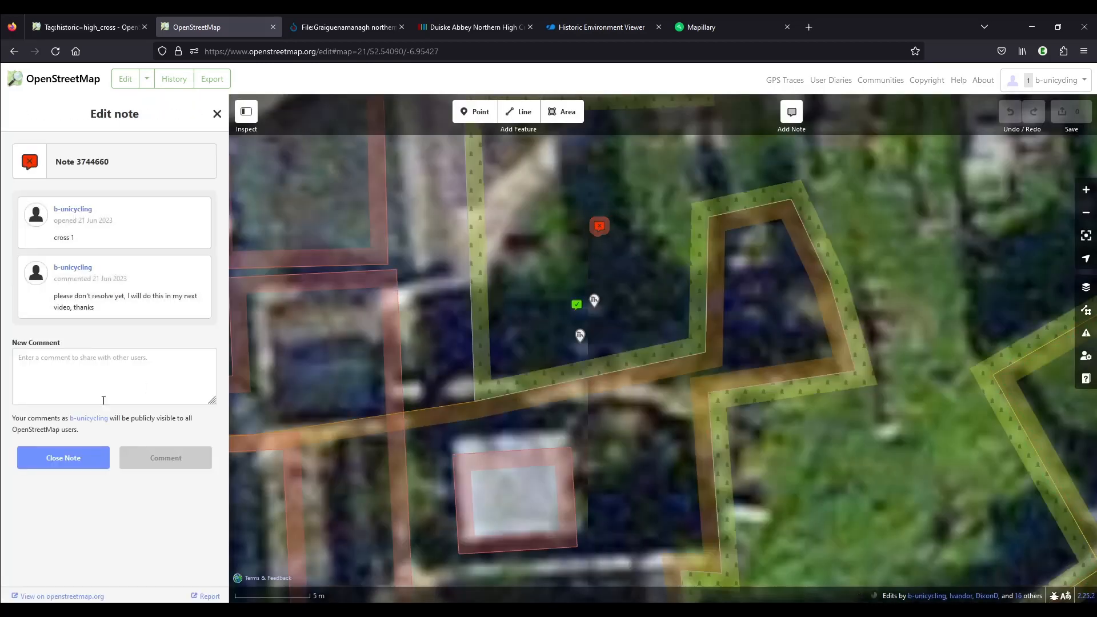
{"action": "left_click", "coordinate": [65, 463]}
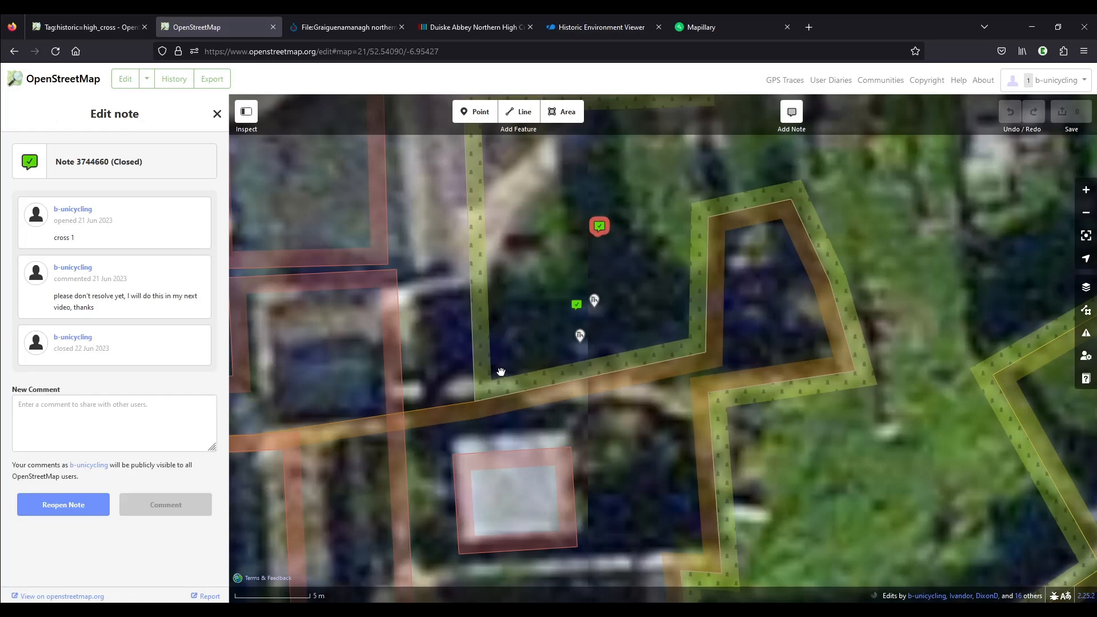
{"action": "left_click", "coordinate": [70, 84]}
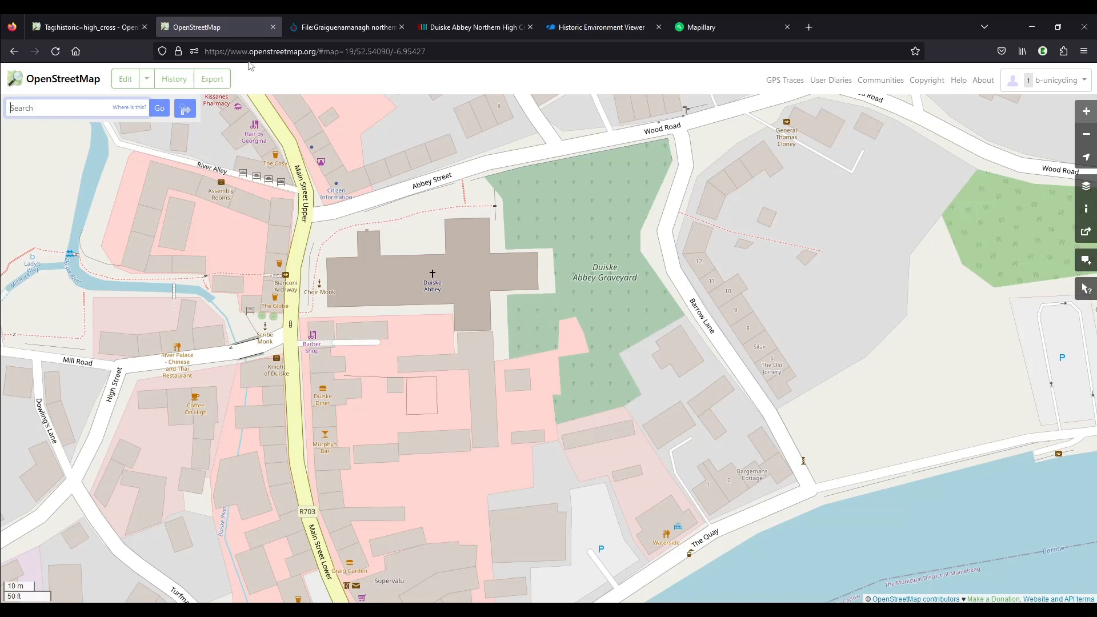
Look over the historic=high_cross wiki page again and return to the OpenStreetMap map of Duiske Abbey Graveyard
{"action": "left_click", "coordinate": [84, 30]}
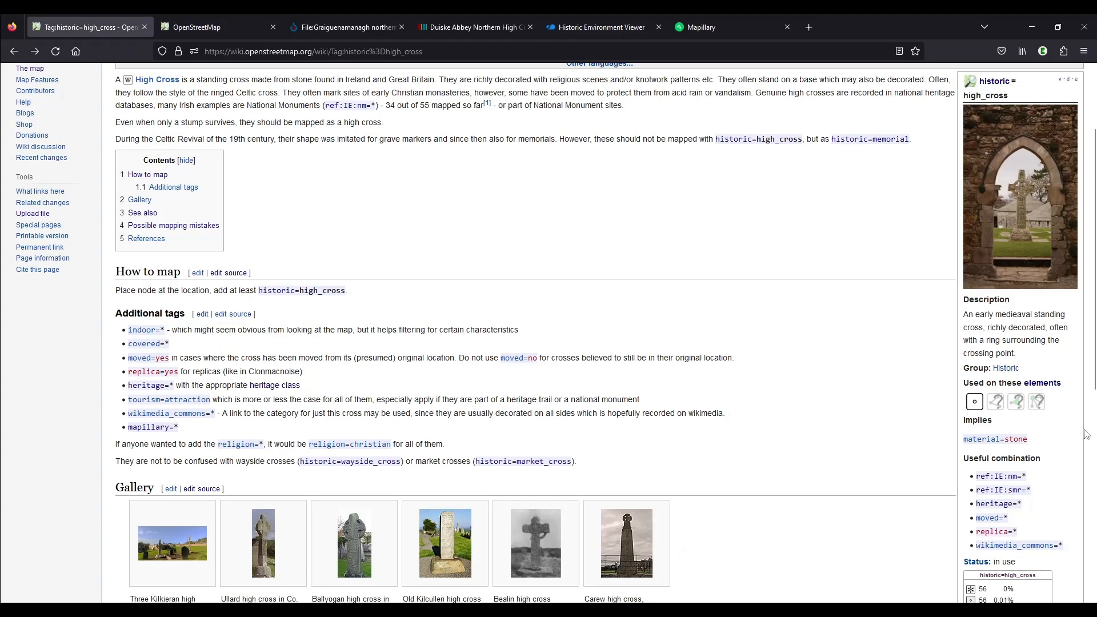
{"action": "scroll", "coordinate": [1091, 412], "scroll_direction": "down", "scroll_amount": 1}
{"action": "scroll", "coordinate": [1092, 409], "scroll_direction": "up", "scroll_amount": 1}
{"action": "left_click", "coordinate": [229, 36]}
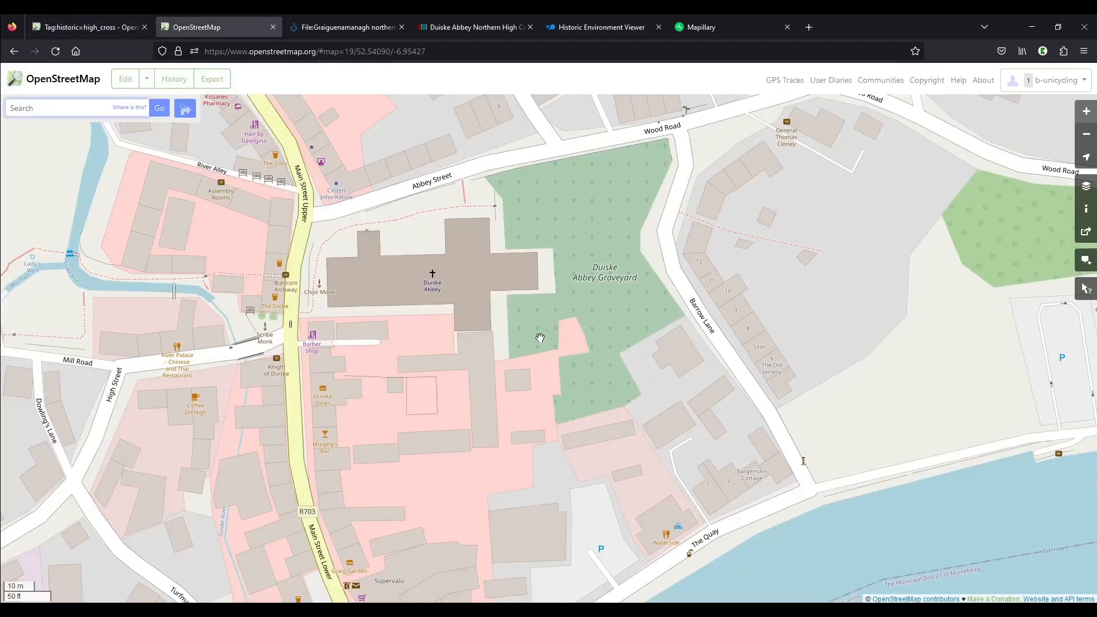
Reload the OpenStreetMap map of Duiske Abbey Graveyard to check whether the newly added crosses are rendered
{"action": "key", "text": "F5"}
{"action": "key", "text": "F5"}
{"action": "left_click", "coordinate": [395, 52]}
{"action": "type", "text": "over"}
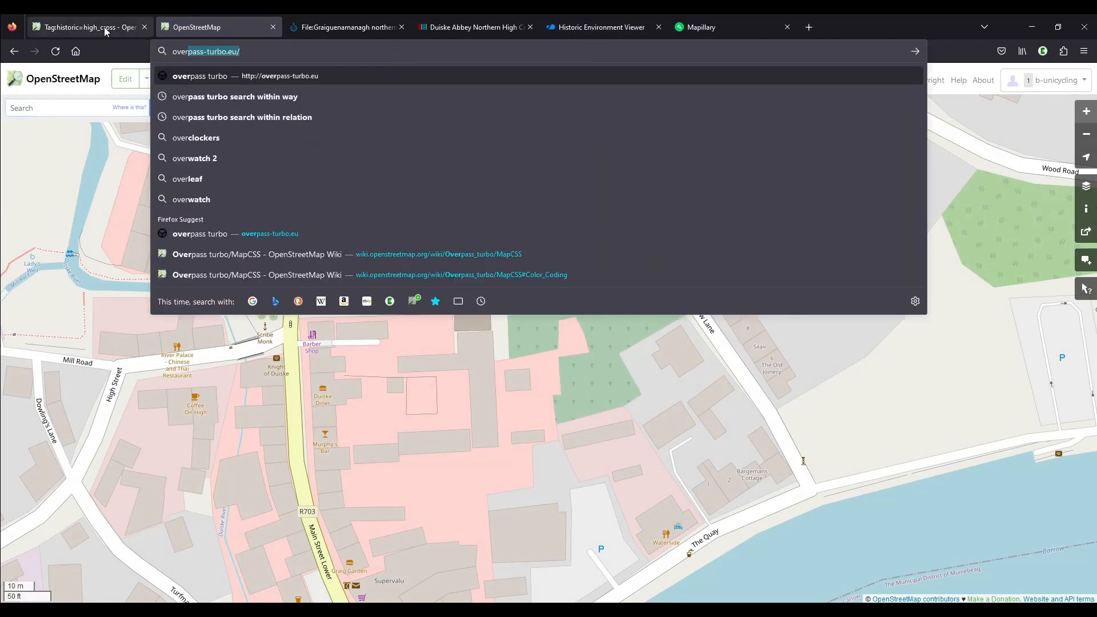
Return to the historic=high_cross wiki page and open the tag's taginfo statistics
{"action": "left_click", "coordinate": [86, 27]}
{"action": "scroll", "coordinate": [780, 295], "scroll_direction": "down", "scroll_amount": 3}
{"action": "scroll", "coordinate": [779, 296], "scroll_direction": "down", "scroll_amount": 2}
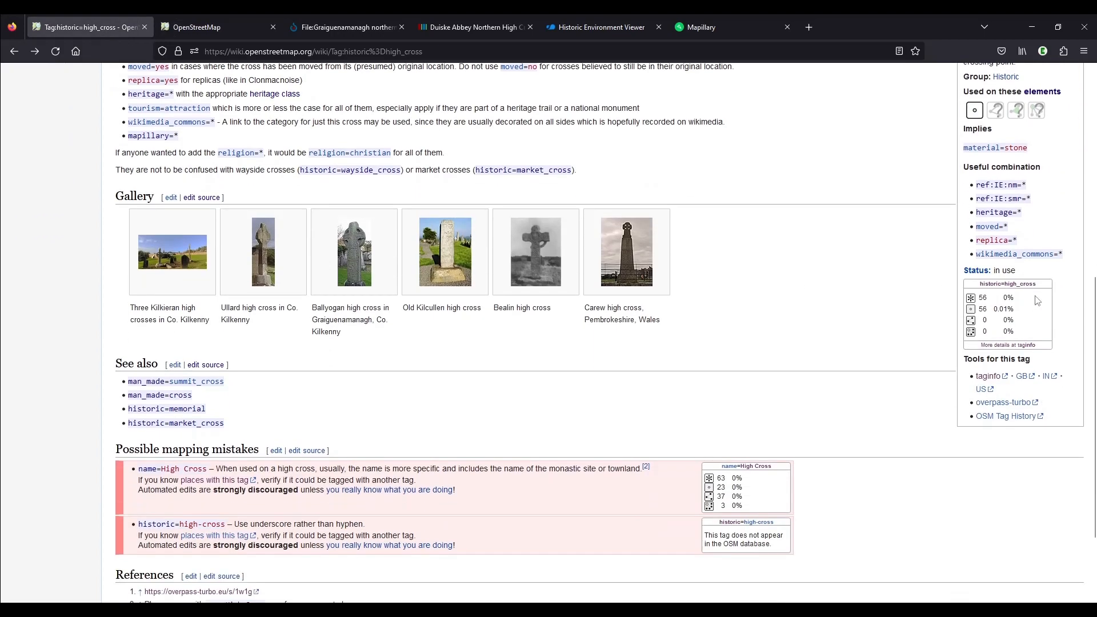
{"action": "scroll", "coordinate": [1069, 306], "scroll_direction": "up", "scroll_amount": 3}
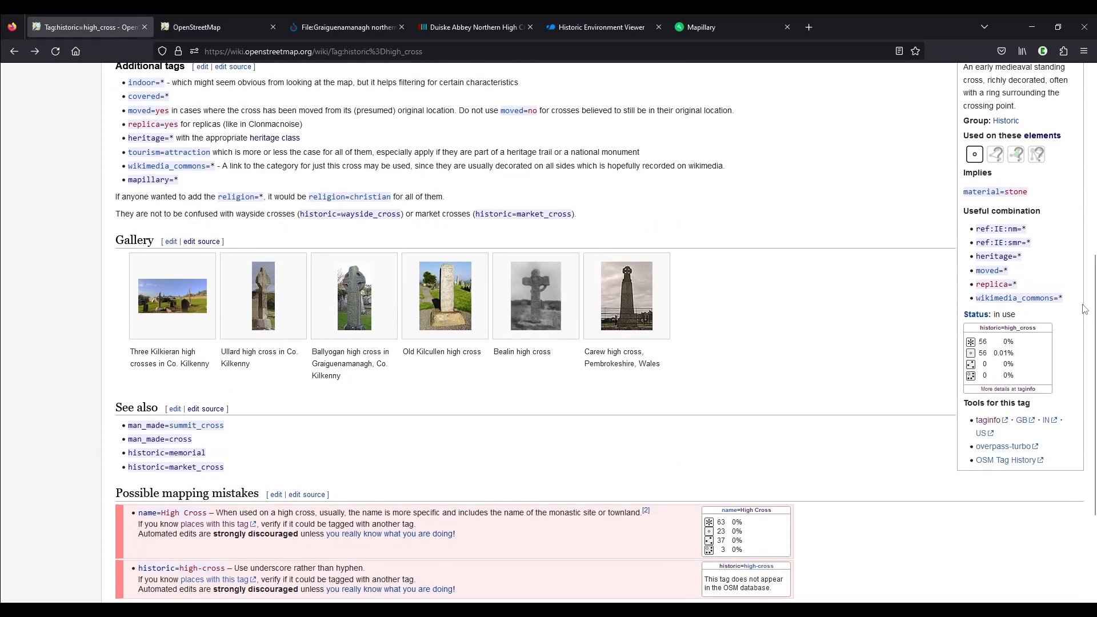
{"action": "scroll", "coordinate": [1056, 308], "scroll_direction": "down", "scroll_amount": 3}
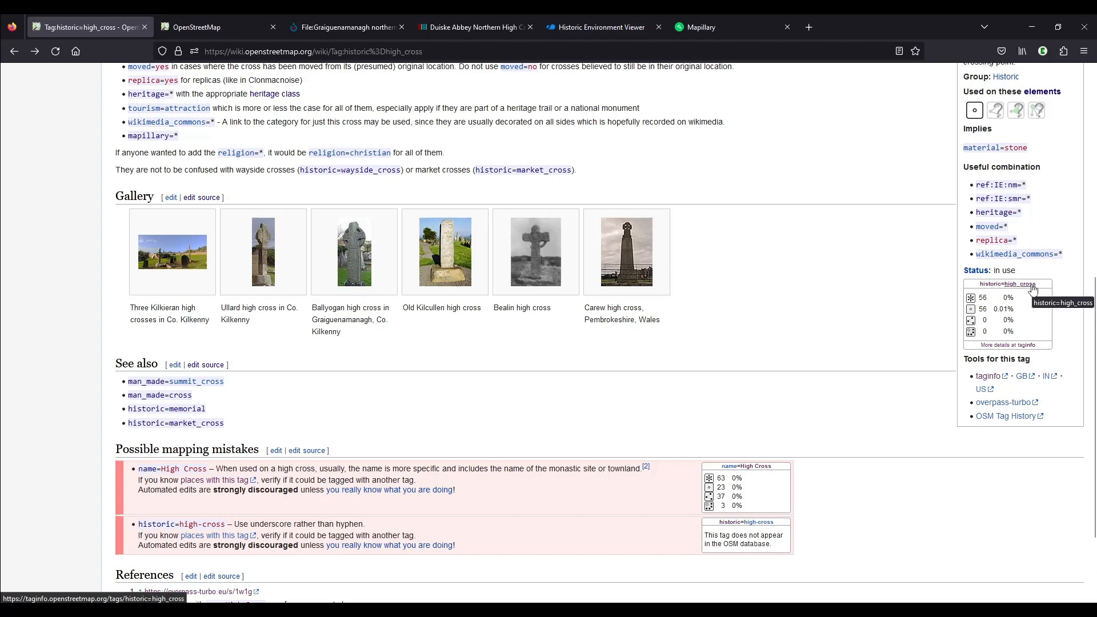
{"action": "left_click", "coordinate": [990, 376]}
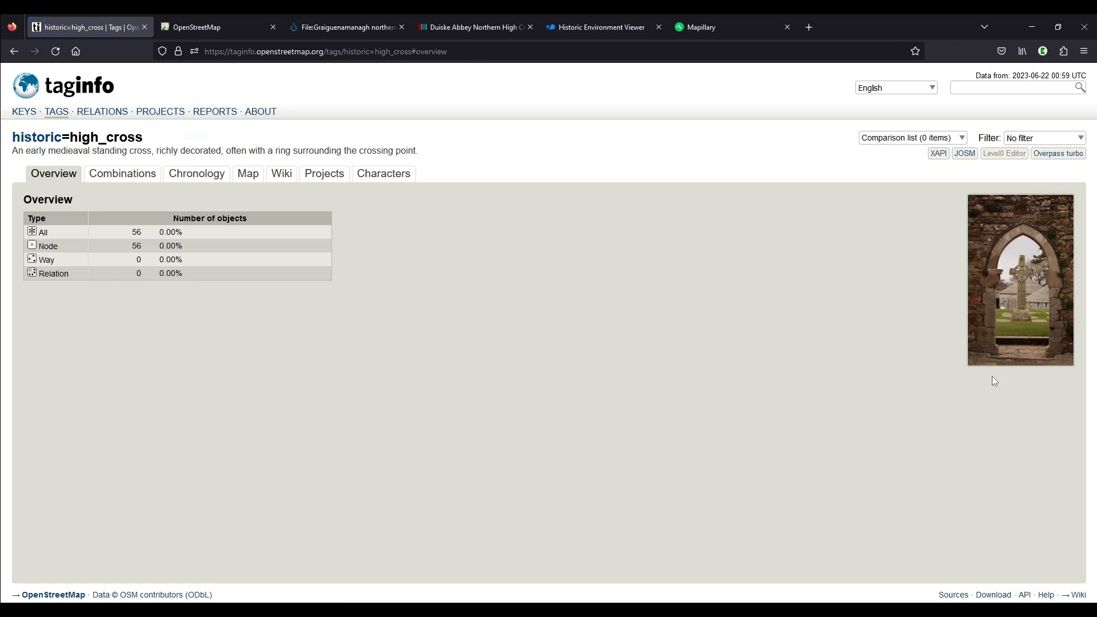
Query all historic=high_cross objects in overpass turbo and inspect the tags of the northern and southern Duiske Abbey crosses
{"action": "left_click", "coordinate": [1053, 155]}
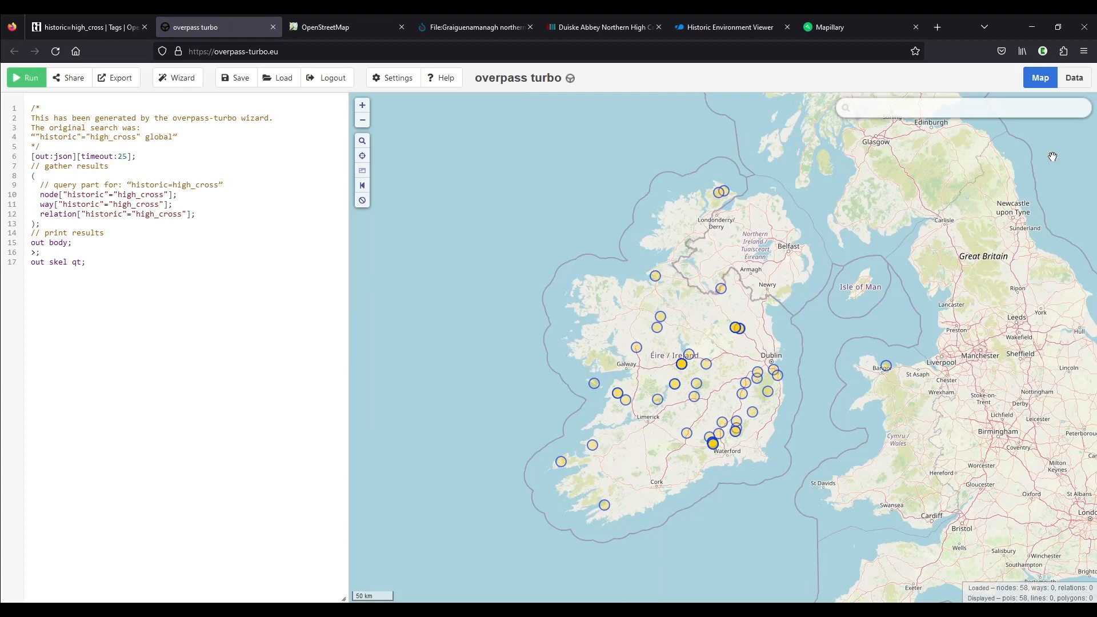
{"action": "mouse_move", "coordinate": [1028, 596]}
{"action": "scroll", "coordinate": [770, 413], "scroll_direction": "up", "scroll_amount": 8}
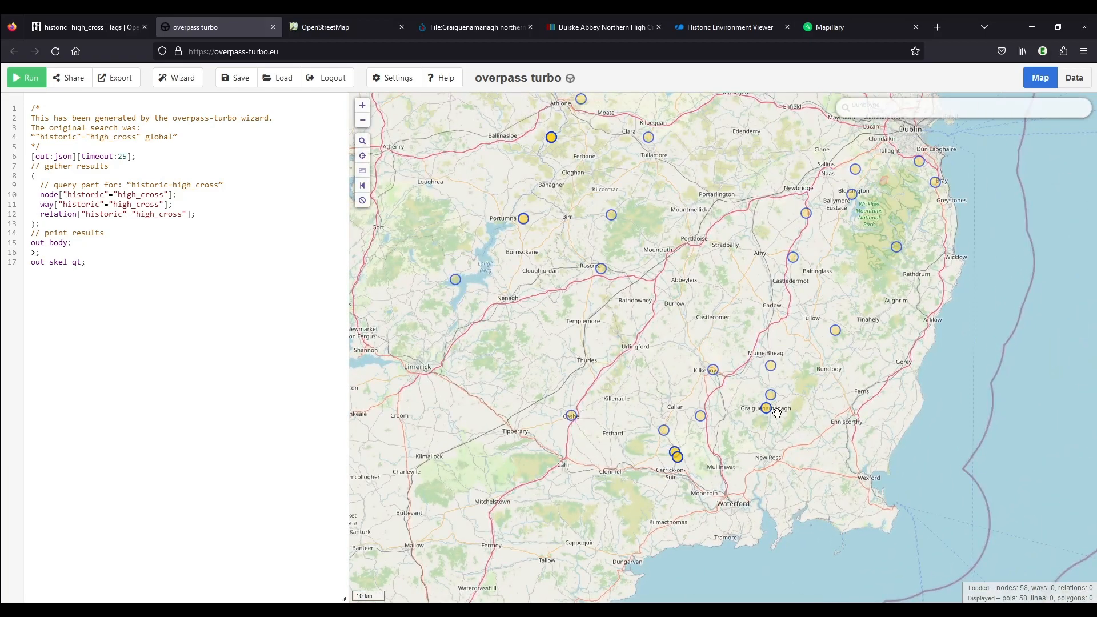
{"action": "scroll", "coordinate": [594, 342], "scroll_direction": "up", "scroll_amount": 6}
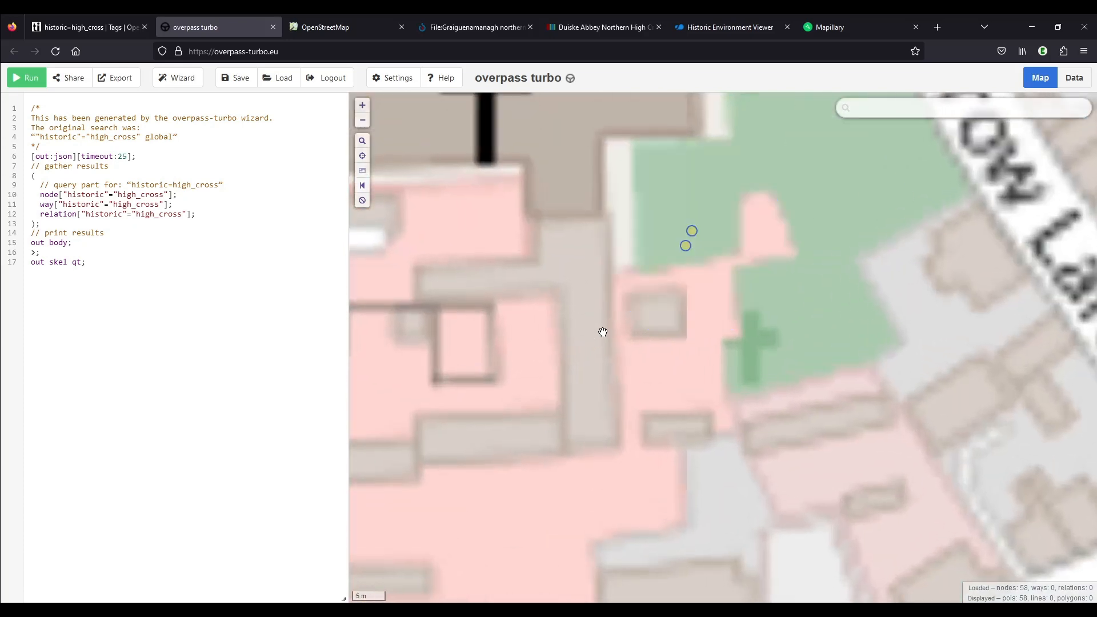
{"action": "left_click_drag", "start_coordinate": [689, 272], "coordinate": [688, 362]}
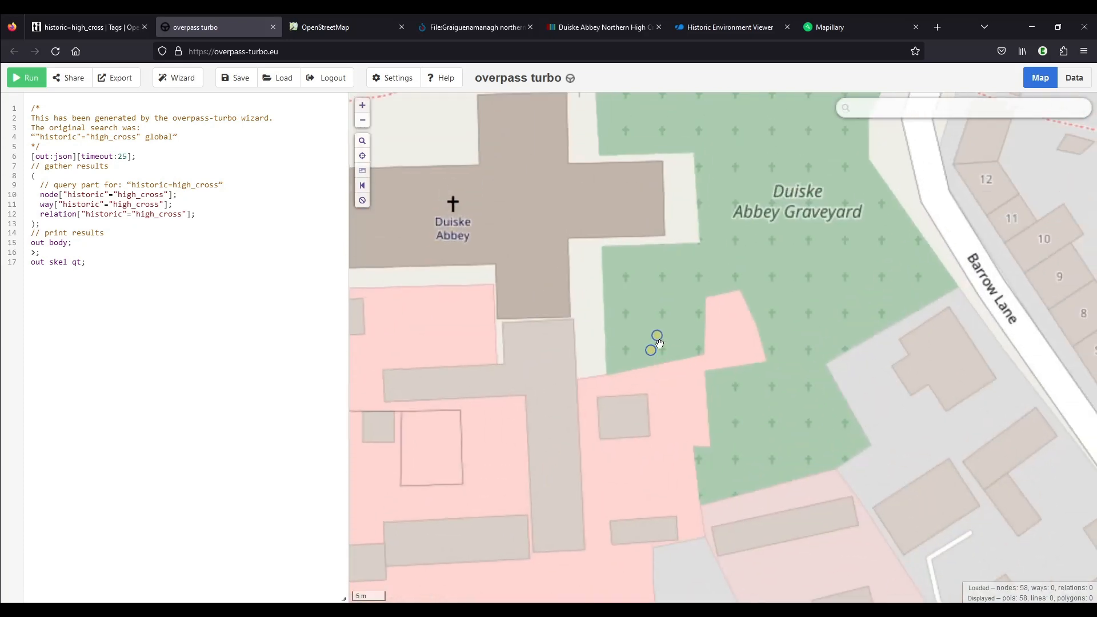
{"action": "left_click", "coordinate": [656, 336]}
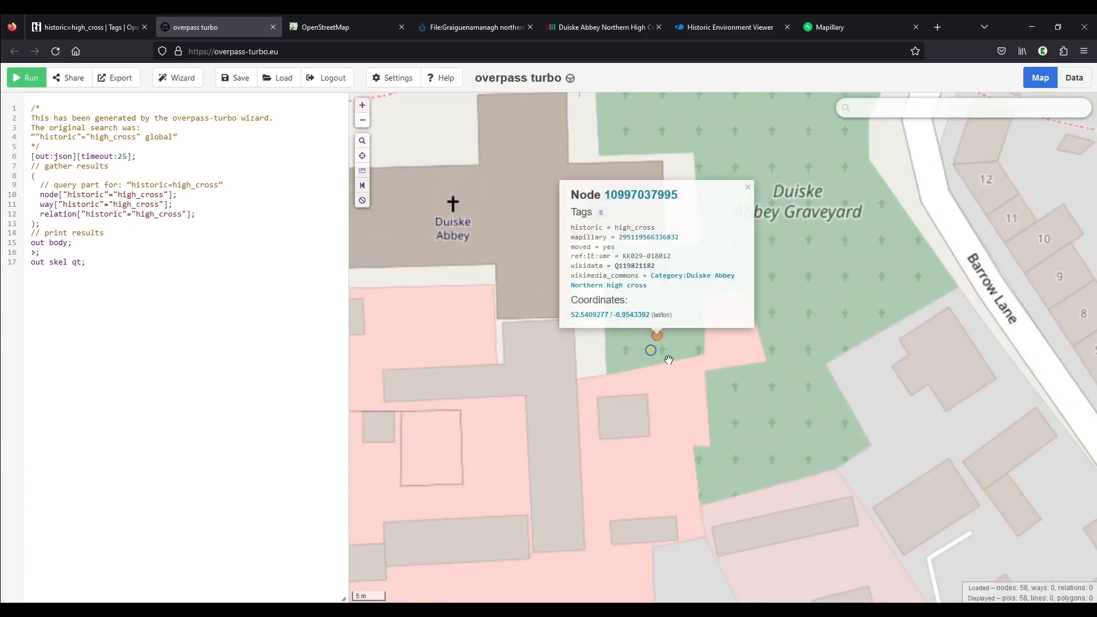
{"action": "left_click", "coordinate": [652, 349]}
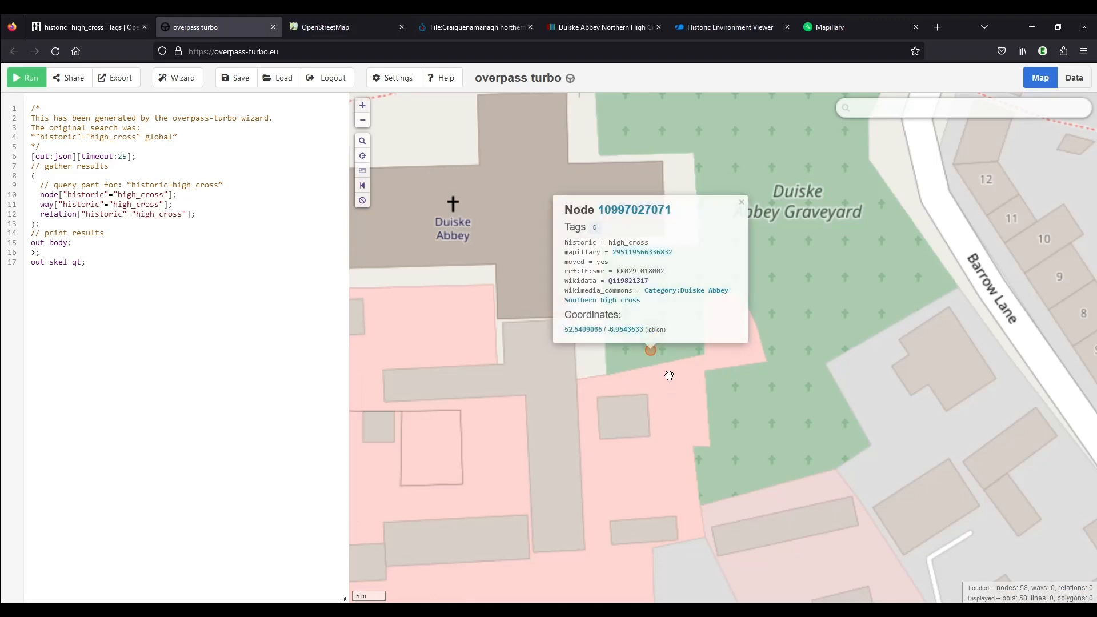
{"action": "left_click", "coordinate": [670, 370]}
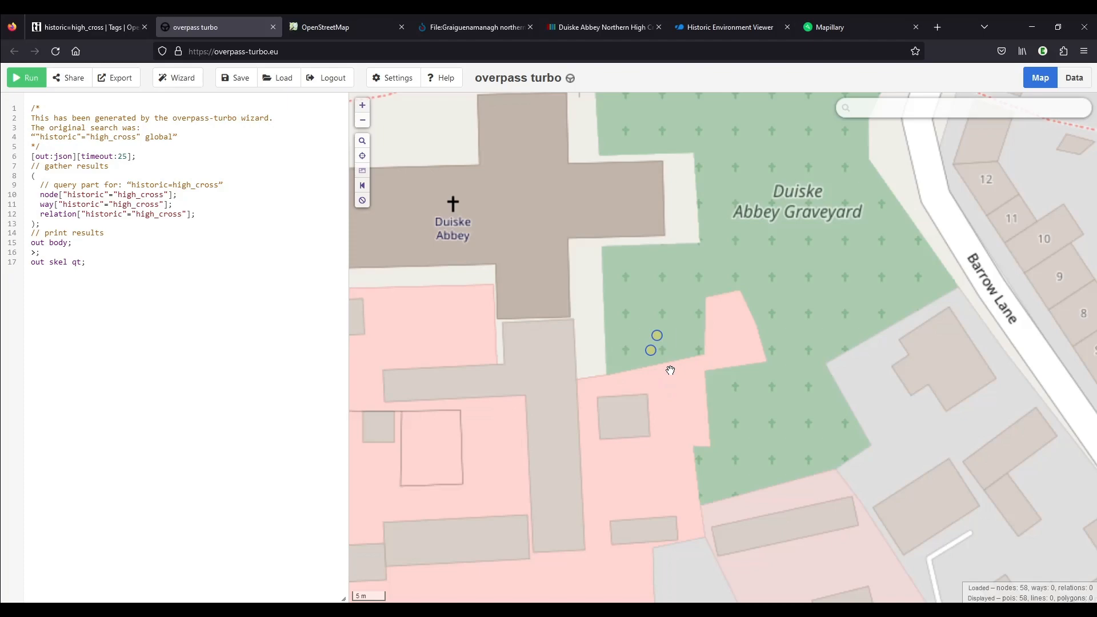
Examine the mapped high crosses around Graiguenamanagh and across the surrounding counties
{"action": "scroll", "coordinate": [670, 370], "scroll_direction": "down", "scroll_amount": 2}
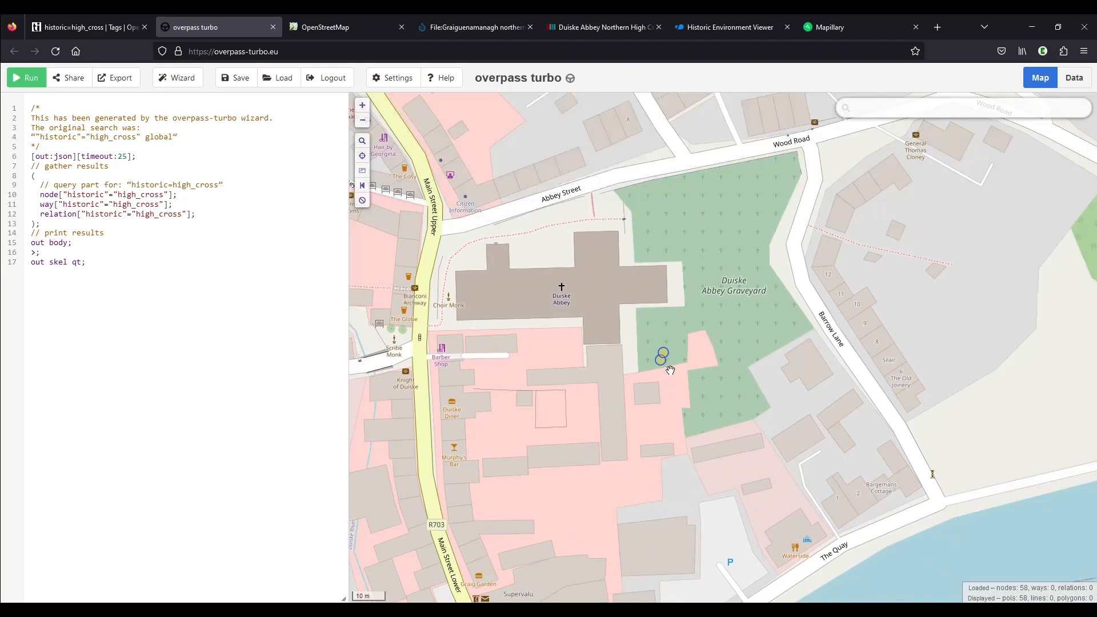
{"action": "scroll", "coordinate": [650, 379], "scroll_direction": "down", "scroll_amount": 2}
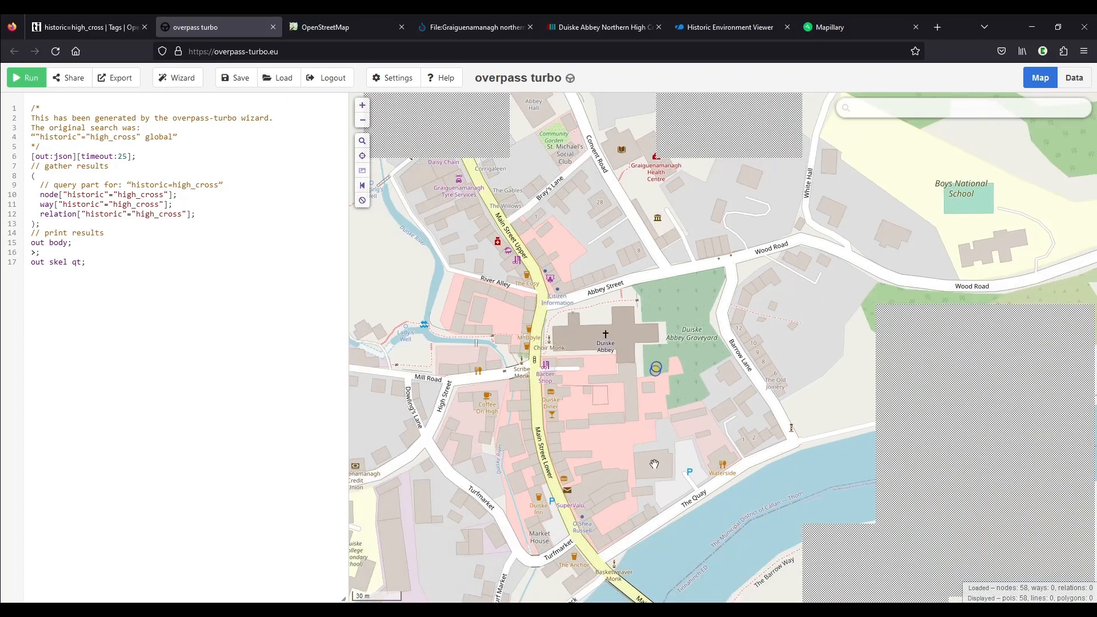
{"action": "scroll", "coordinate": [678, 443], "scroll_direction": "down", "scroll_amount": 2}
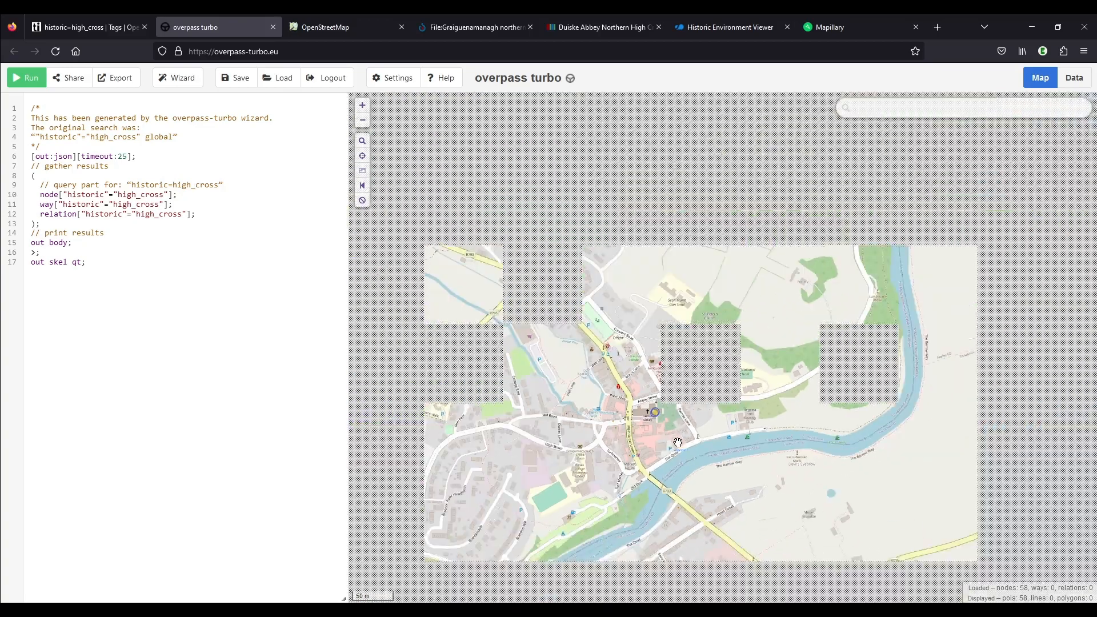
{"action": "scroll", "coordinate": [678, 443], "scroll_direction": "down", "scroll_amount": 3}
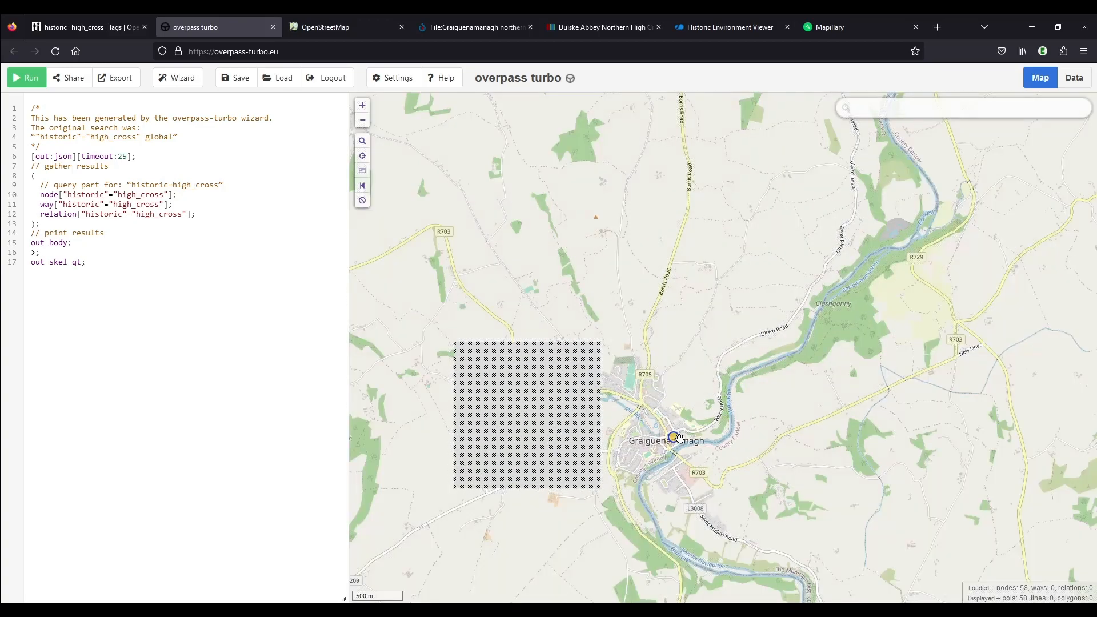
{"action": "scroll", "coordinate": [683, 434], "scroll_direction": "down", "scroll_amount": 2}
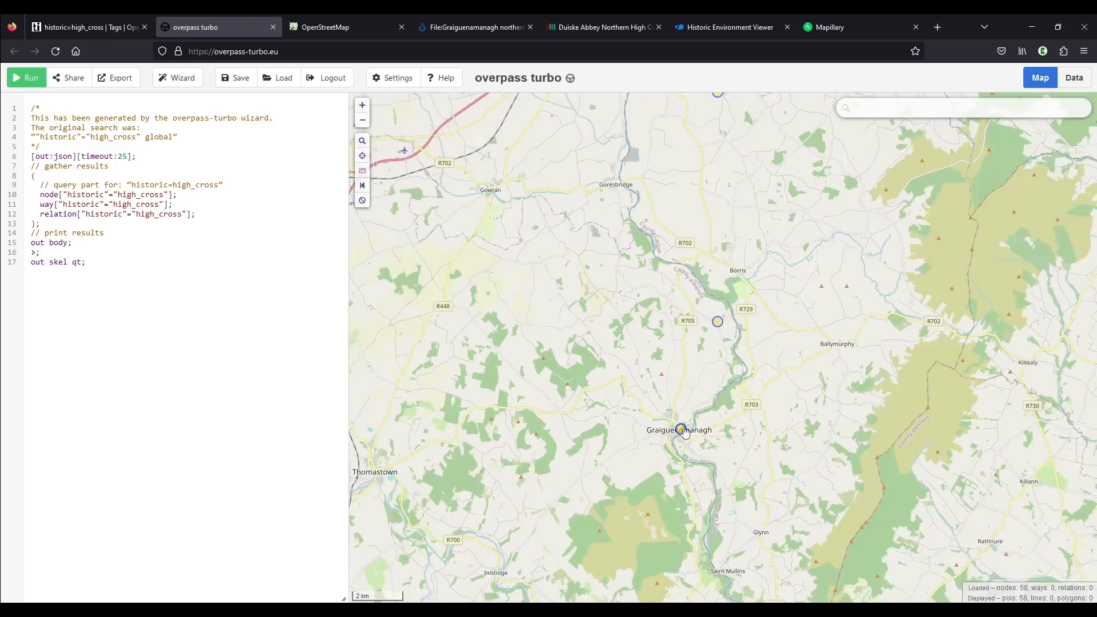
{"action": "scroll", "coordinate": [838, 508], "scroll_direction": "down", "scroll_amount": 2}
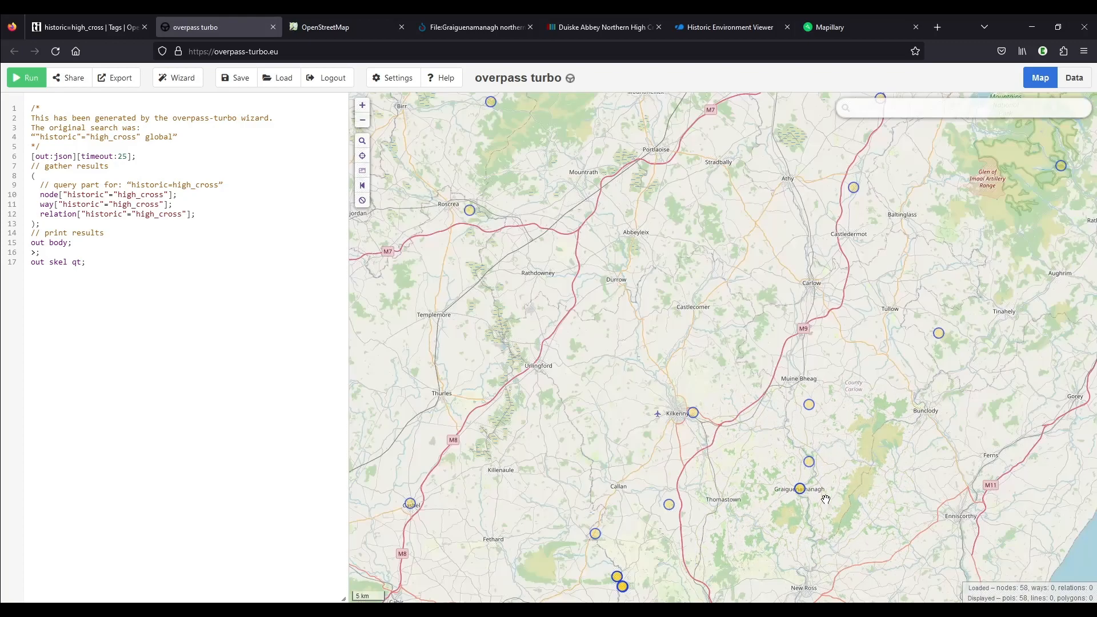
Examine the village of Tullaroan, west of Kilkenny, for crosses on the overpass turbo map
{"action": "scroll", "coordinate": [733, 490], "scroll_direction": "up", "scroll_amount": 1}
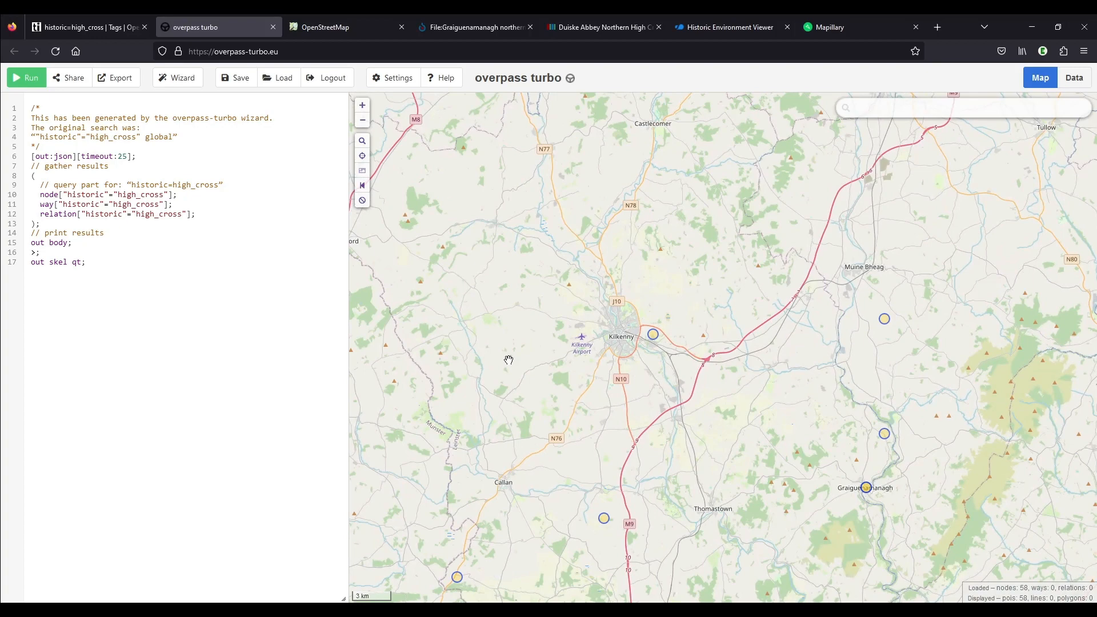
{"action": "scroll", "coordinate": [534, 310], "scroll_direction": "up", "scroll_amount": 3}
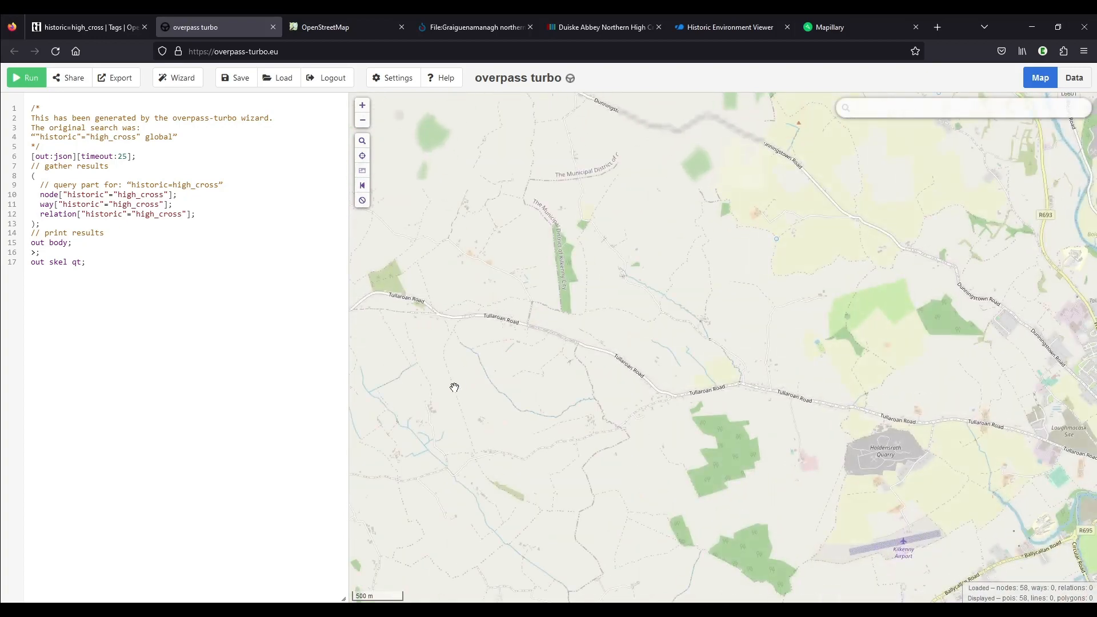
{"action": "left_click_drag", "start_coordinate": [454, 388], "coordinate": [790, 370]}
{"action": "left_click_drag", "start_coordinate": [678, 372], "coordinate": [796, 277]}
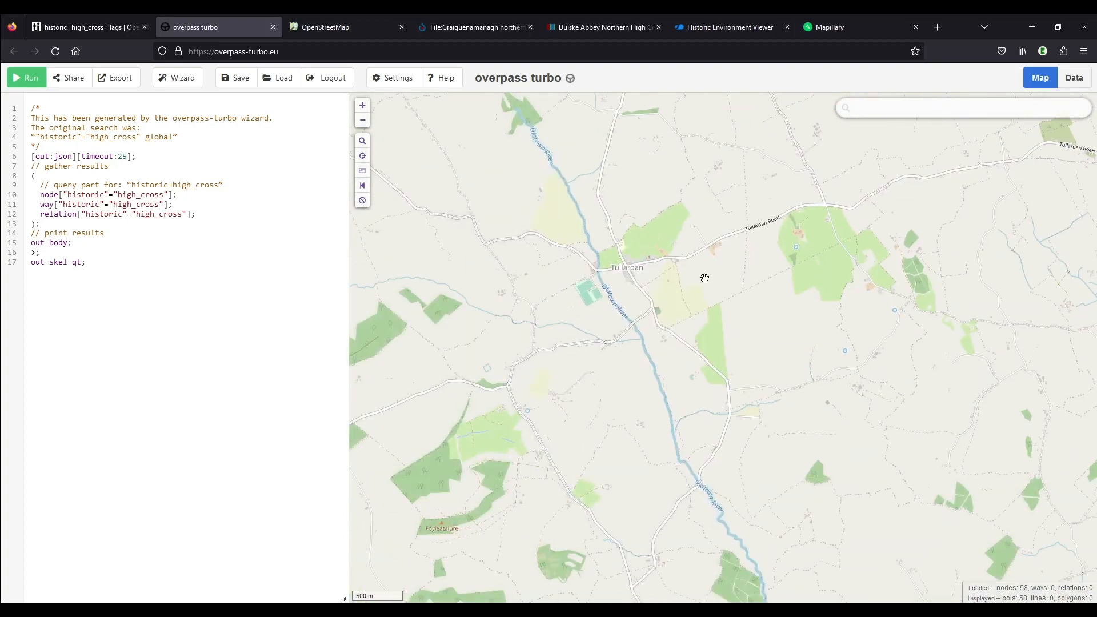
{"action": "scroll", "coordinate": [628, 266], "scroll_direction": "up", "scroll_amount": 7}
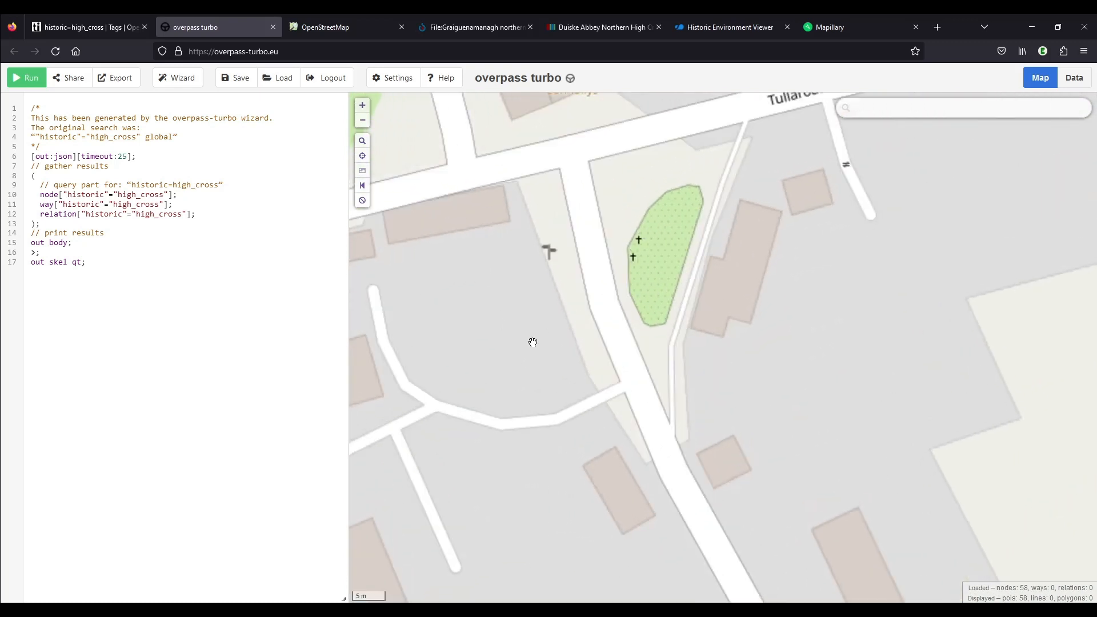
{"action": "scroll", "coordinate": [516, 347], "scroll_direction": "down", "scroll_amount": 5}
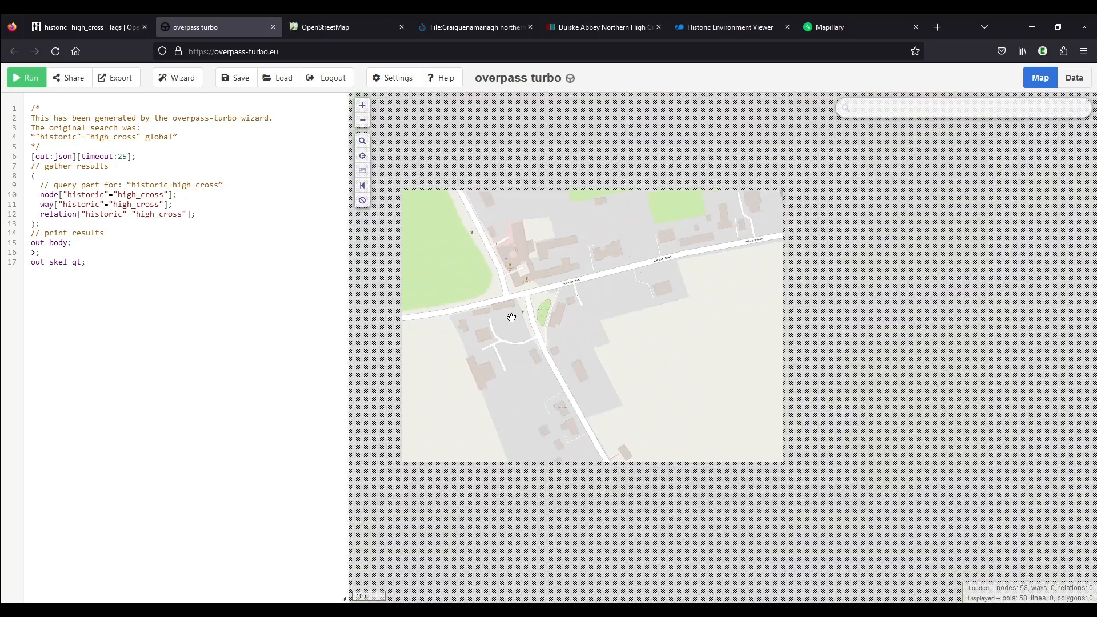
{"action": "scroll", "coordinate": [517, 314], "scroll_direction": "down", "scroll_amount": 6}
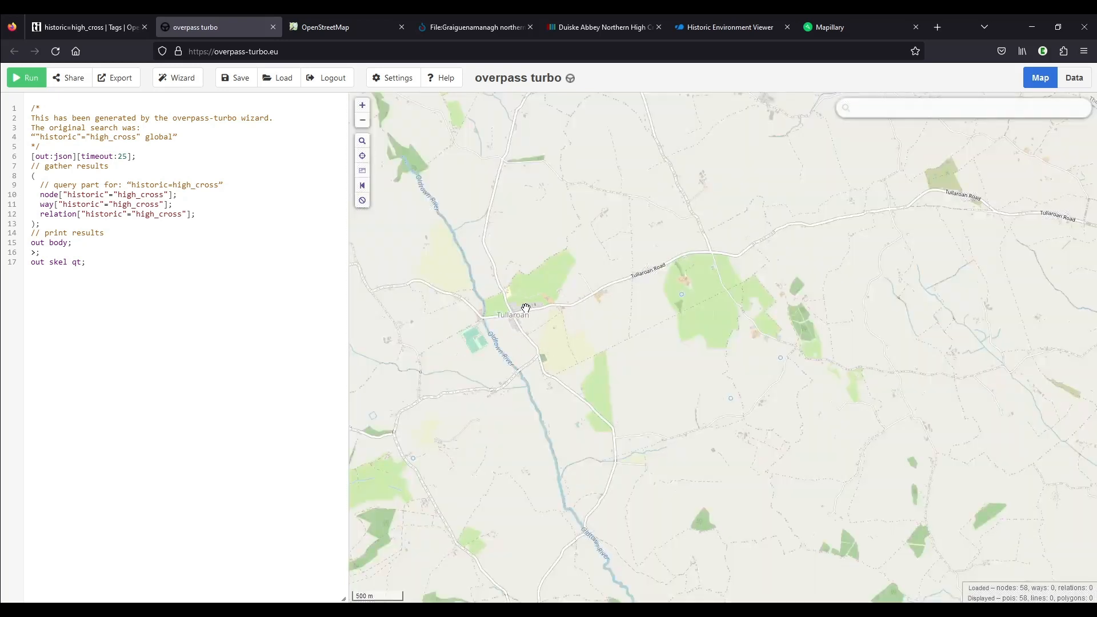
{"action": "scroll", "coordinate": [564, 286], "scroll_direction": "down", "scroll_amount": 2}
{"action": "scroll", "coordinate": [569, 282], "scroll_direction": "down", "scroll_amount": 2}
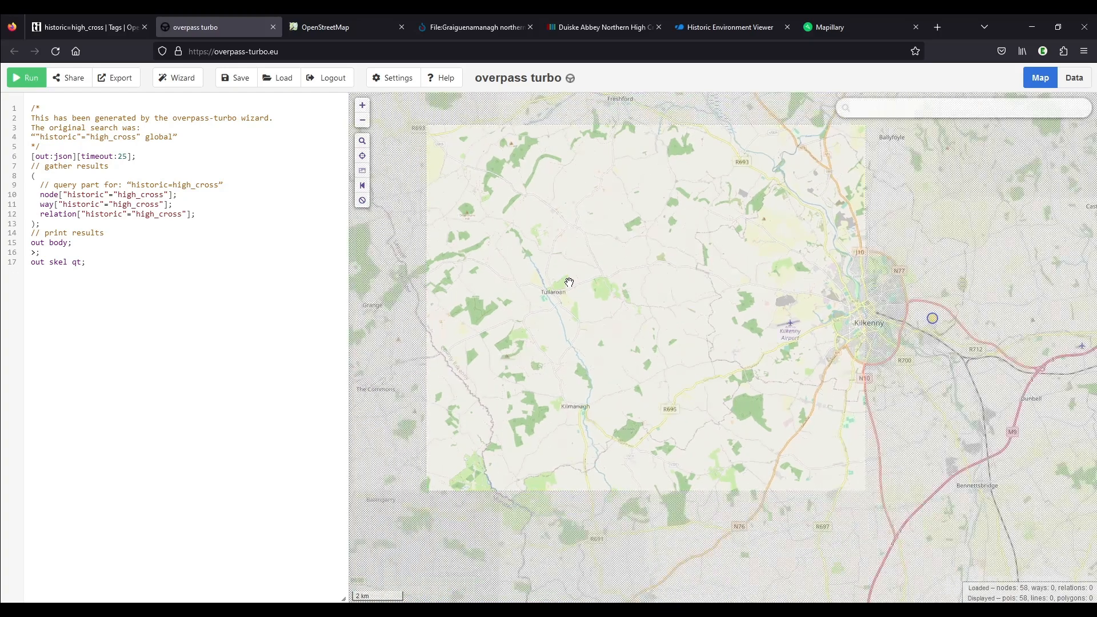
Review the high cross results around Kilkenny and across the whole of Ireland and Wales
{"action": "left_click_drag", "start_coordinate": [983, 379], "coordinate": [788, 399]}
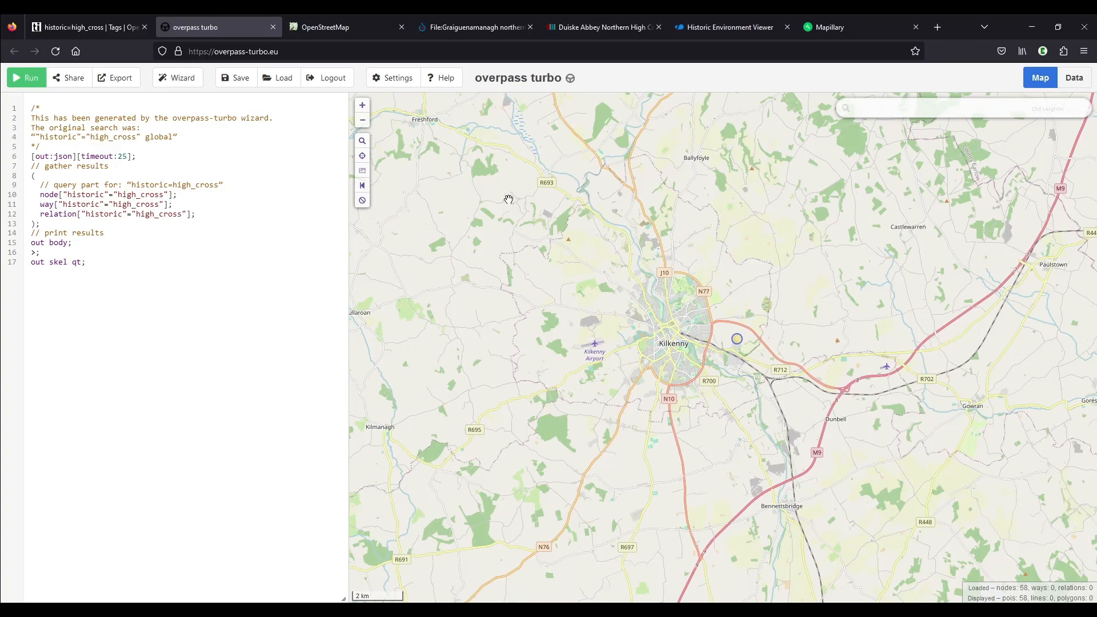
{"action": "scroll", "coordinate": [594, 273], "scroll_direction": "down", "scroll_amount": 2}
{"action": "scroll", "coordinate": [687, 457], "scroll_direction": "down", "scroll_amount": 2}
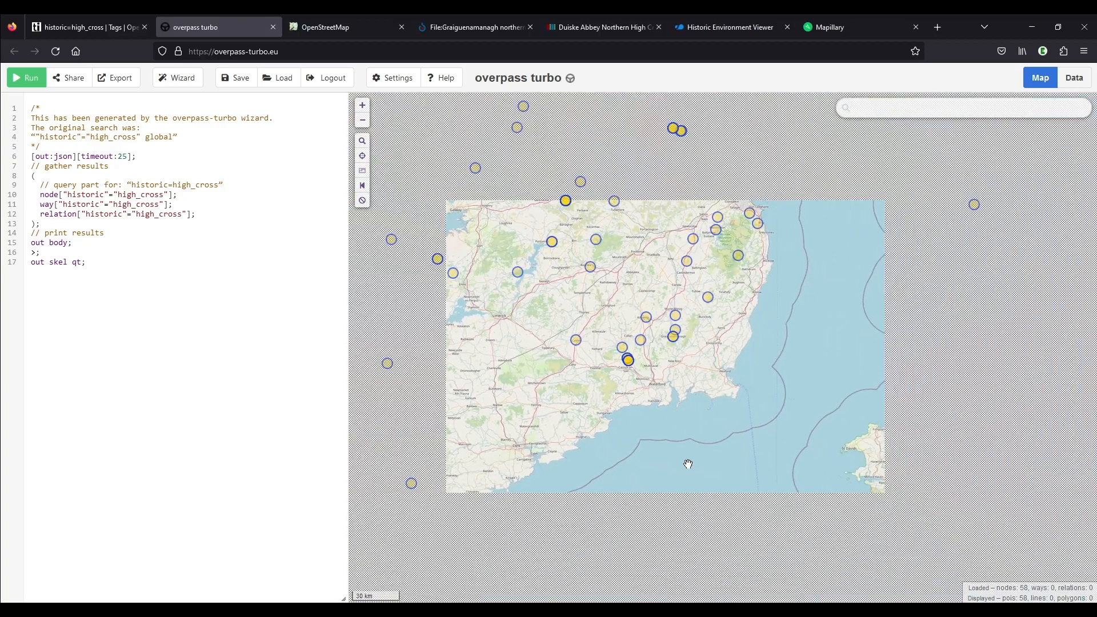
{"action": "scroll", "coordinate": [689, 452], "scroll_direction": "down", "scroll_amount": 1}
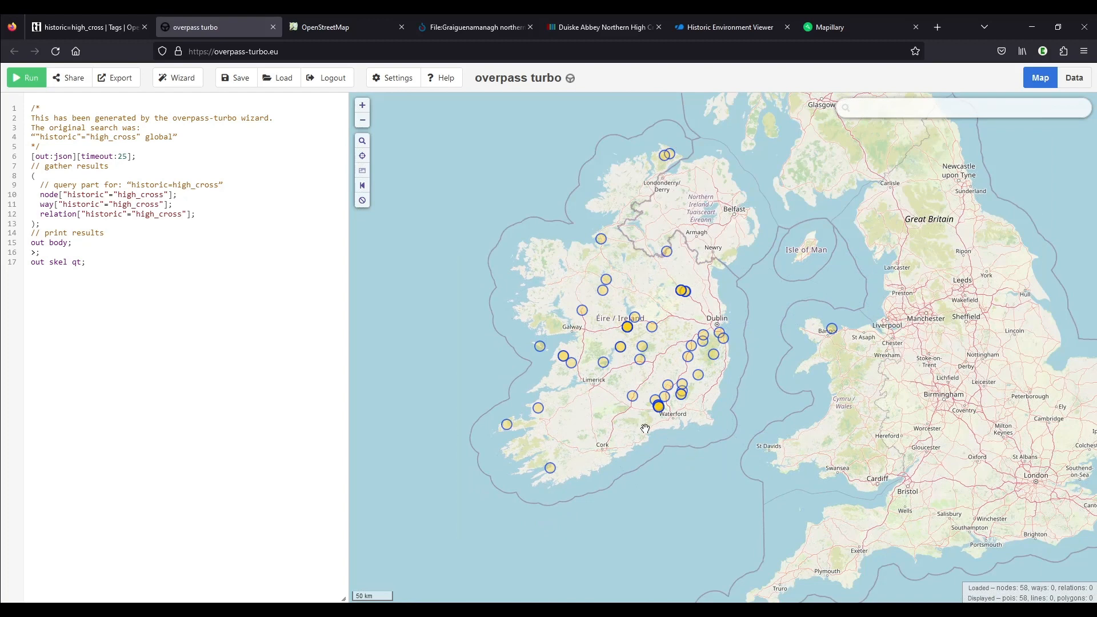
Switch back to the OpenStreetMap map and look over Graiguenamanagh around the abbey, Old Dock and the River Barrow
{"action": "left_click", "coordinate": [346, 27]}
{"action": "key", "text": "ctrl+l"}
{"action": "type", "text": "over"}
{"action": "key", "text": "Escape"}
{"action": "scroll", "coordinate": [579, 246], "scroll_direction": "down", "scroll_amount": 3}
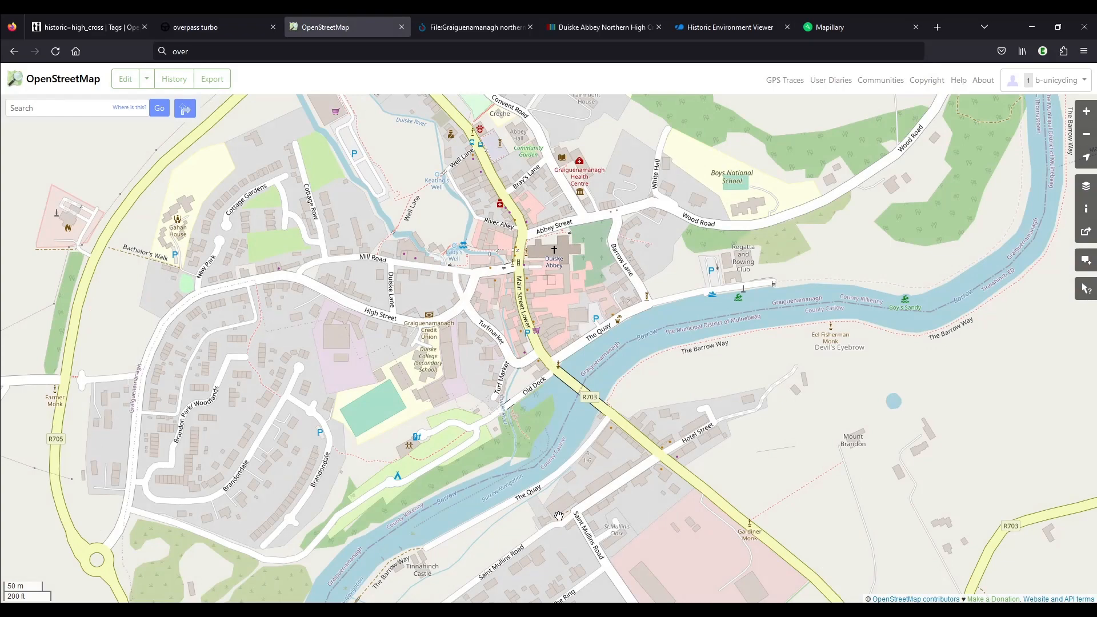
{"action": "left_click_drag", "start_coordinate": [559, 516], "coordinate": [740, 461]}
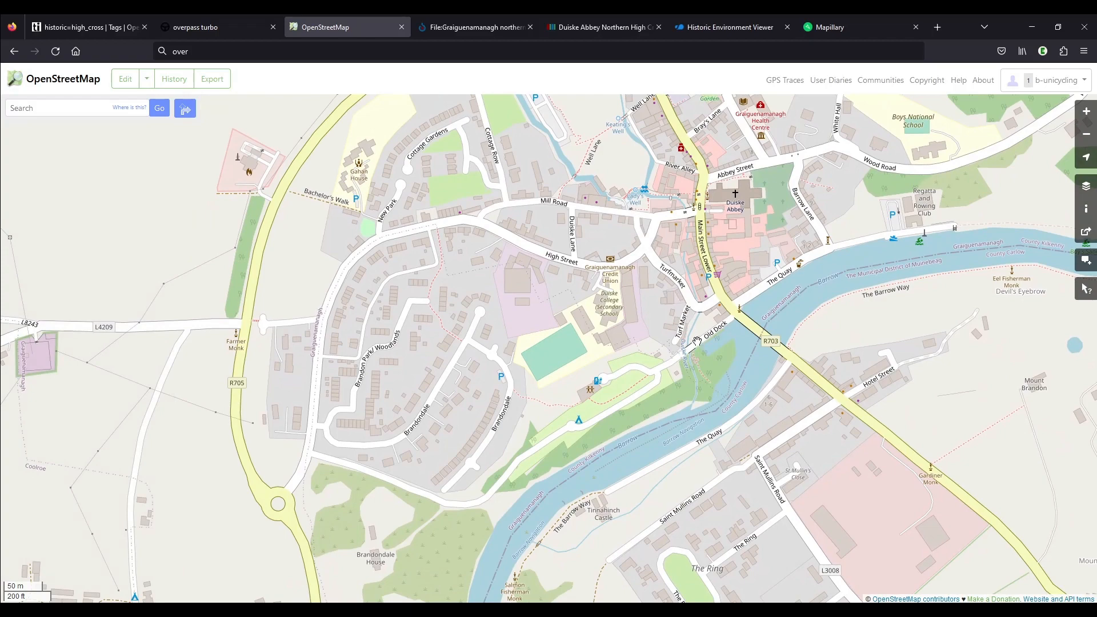
{"action": "scroll", "coordinate": [697, 340], "scroll_direction": "up", "scroll_amount": 1}
{"action": "scroll", "coordinate": [694, 341], "scroll_direction": "up", "scroll_amount": 1}
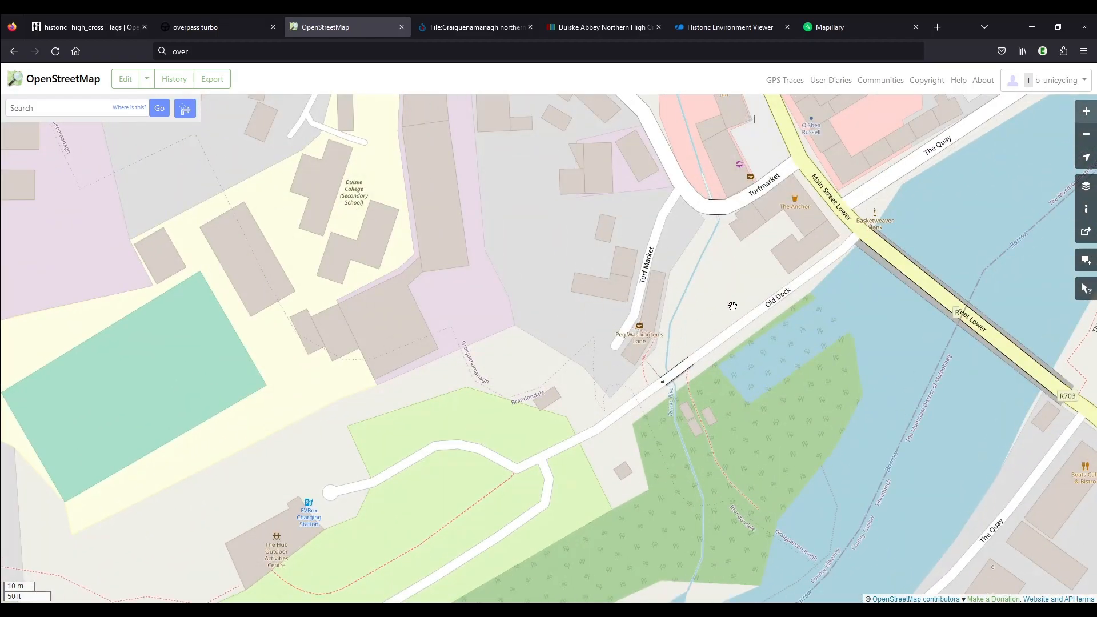
{"action": "scroll", "coordinate": [355, 424], "scroll_direction": "down", "scroll_amount": 1}
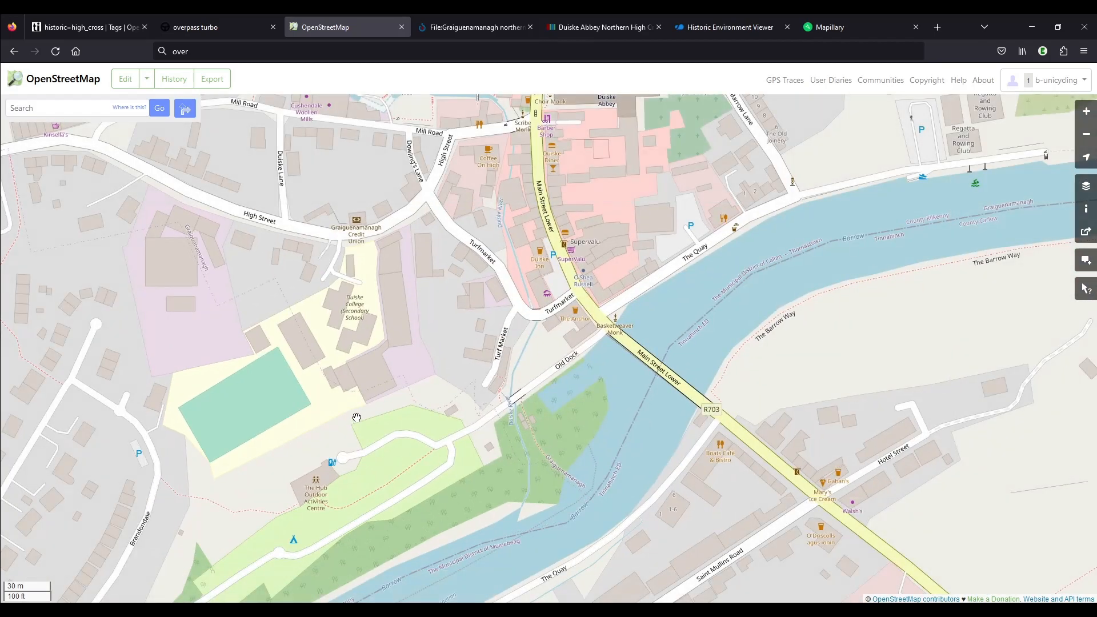
{"action": "scroll", "coordinate": [423, 463], "scroll_direction": "down", "scroll_amount": 1}
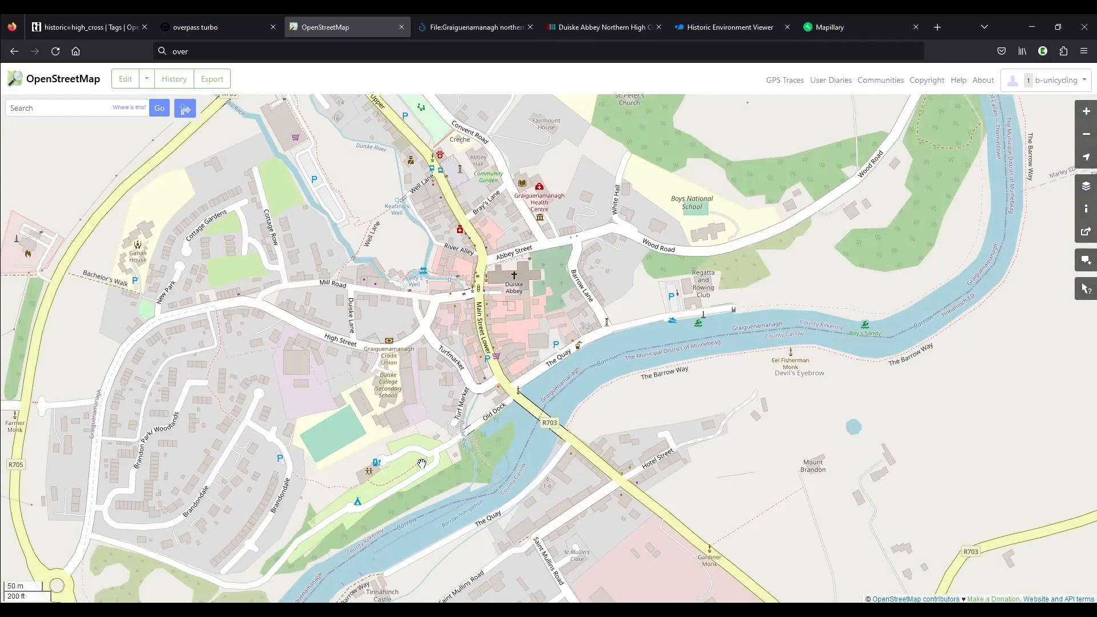